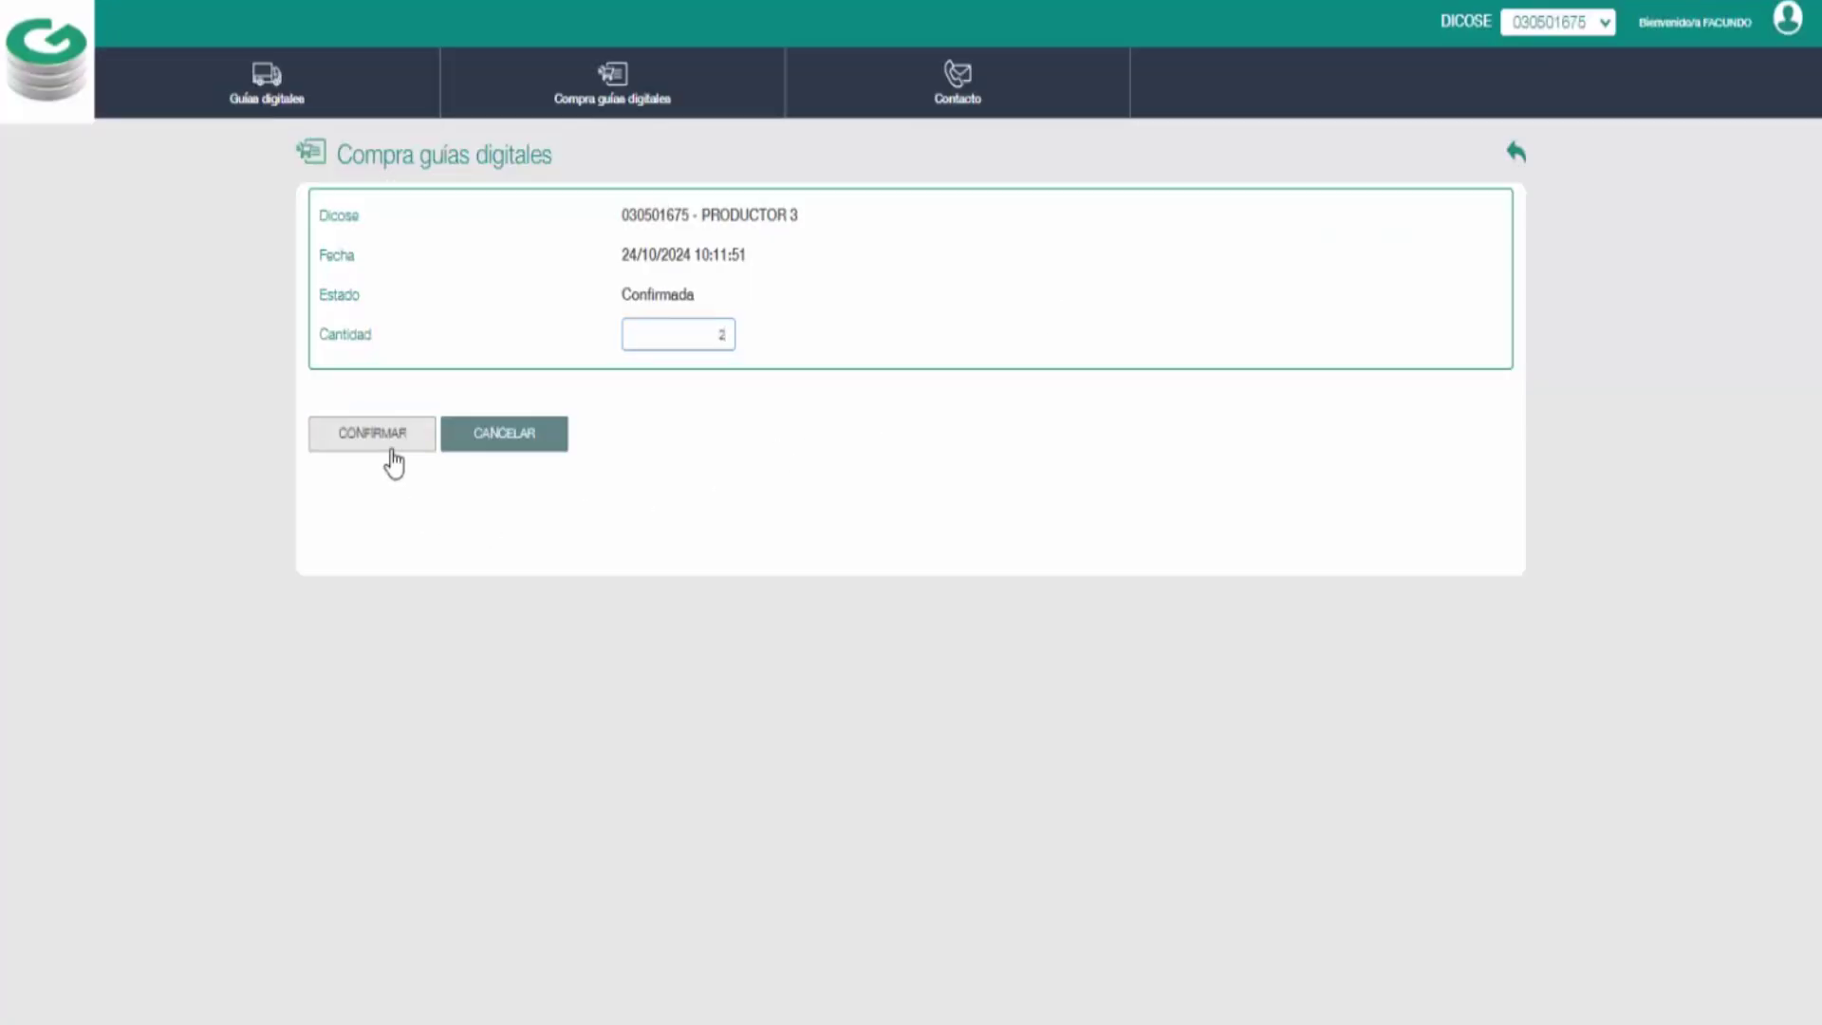
- Confirm the purchase of the 2 digital guides
left_click(393, 463)
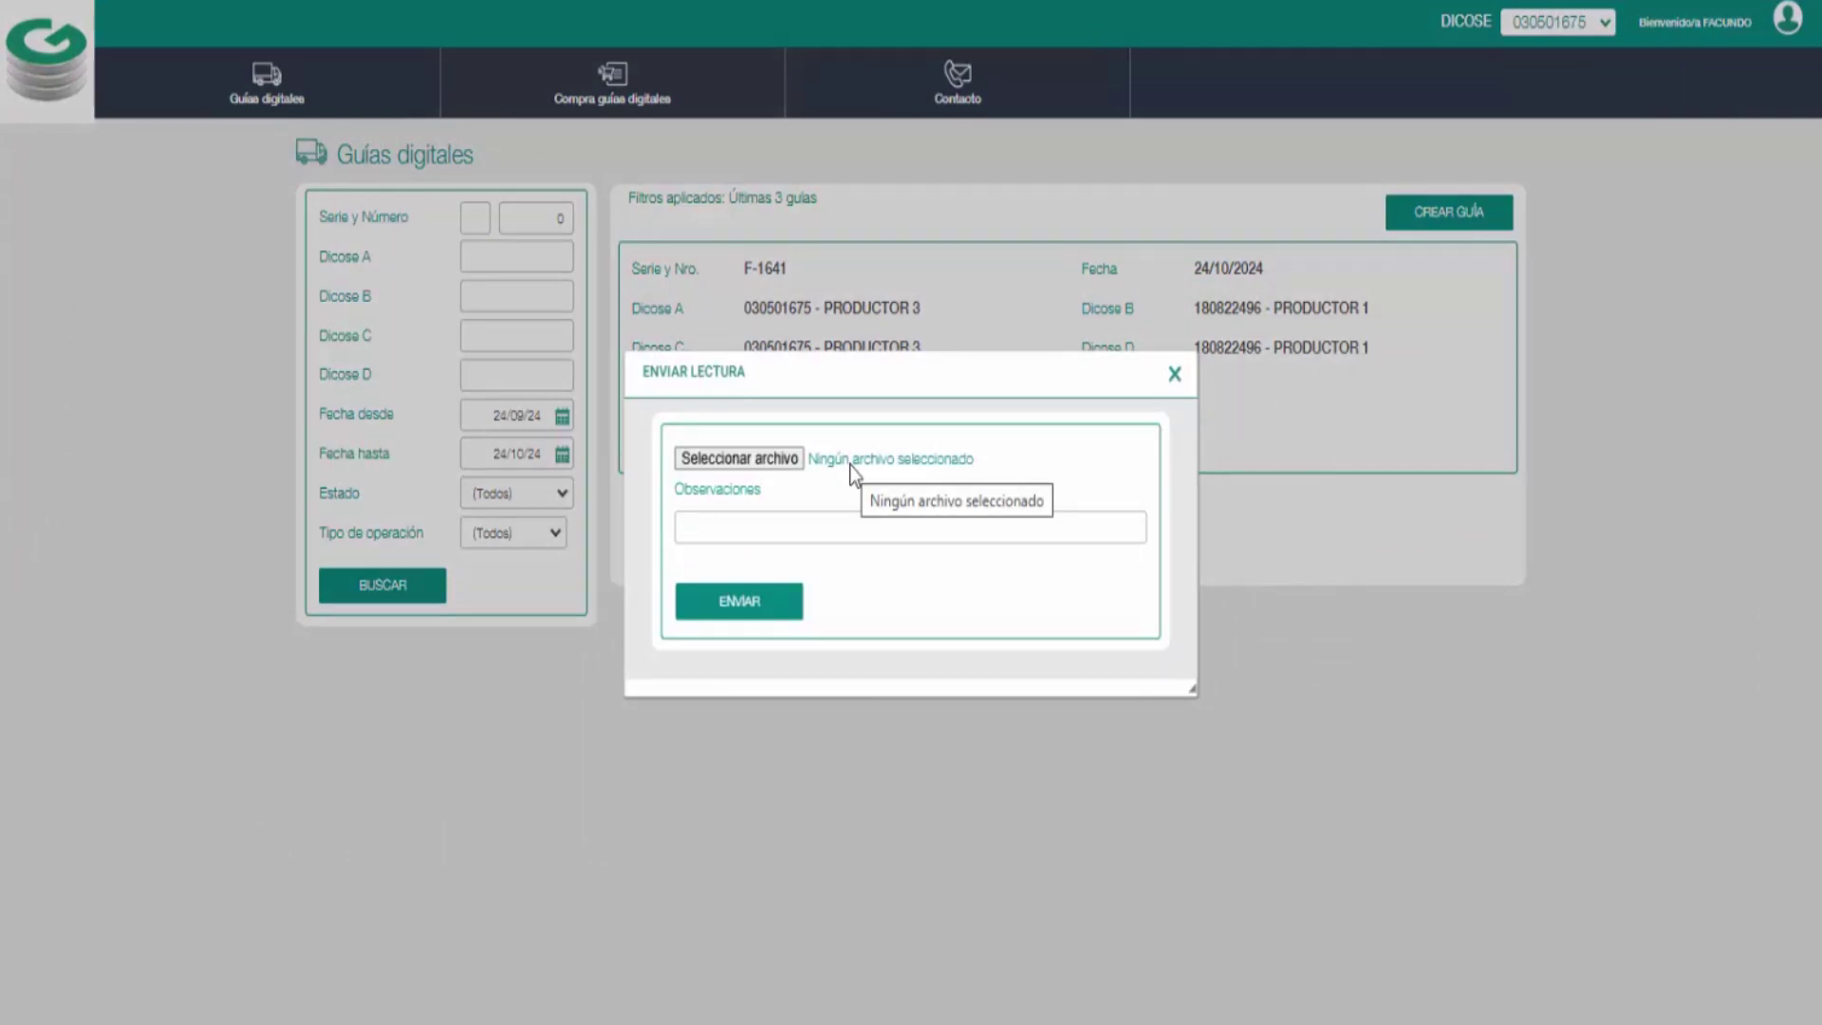
- Attach the reading file 030501675.txt to guide F-1641 and send it
left_click(772, 463)
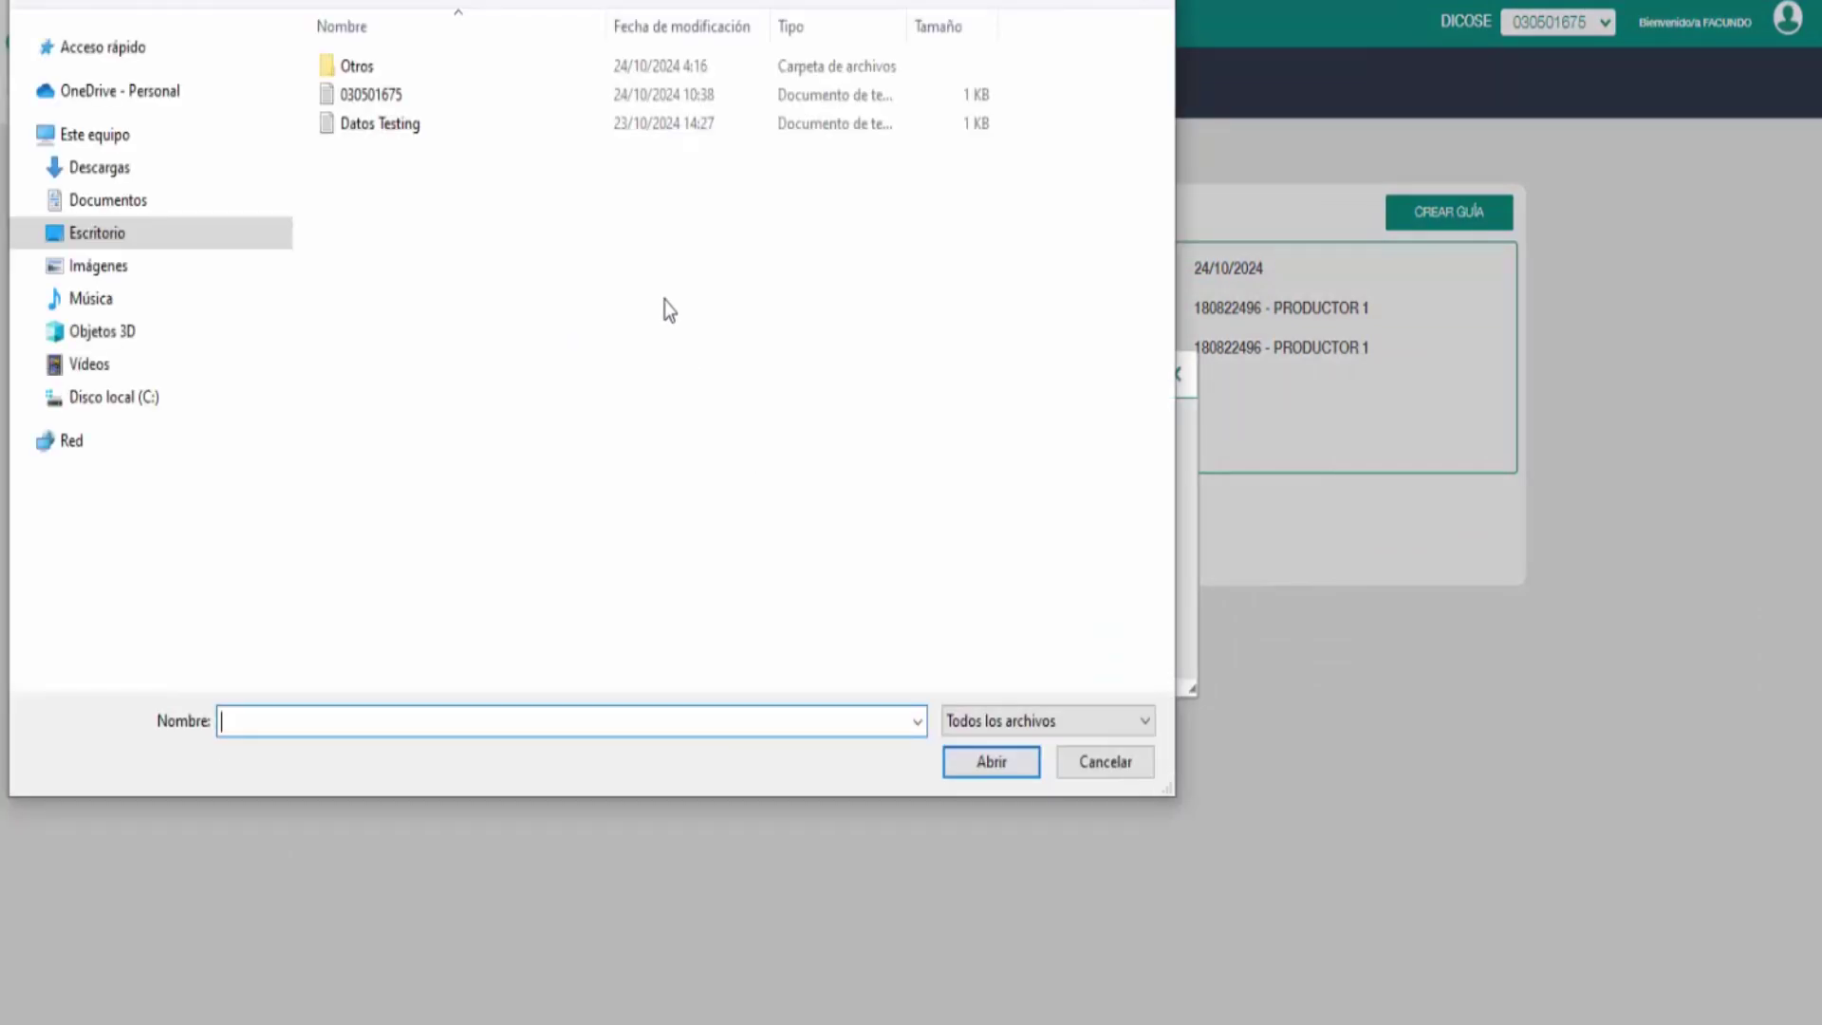
left_click(441, 98)
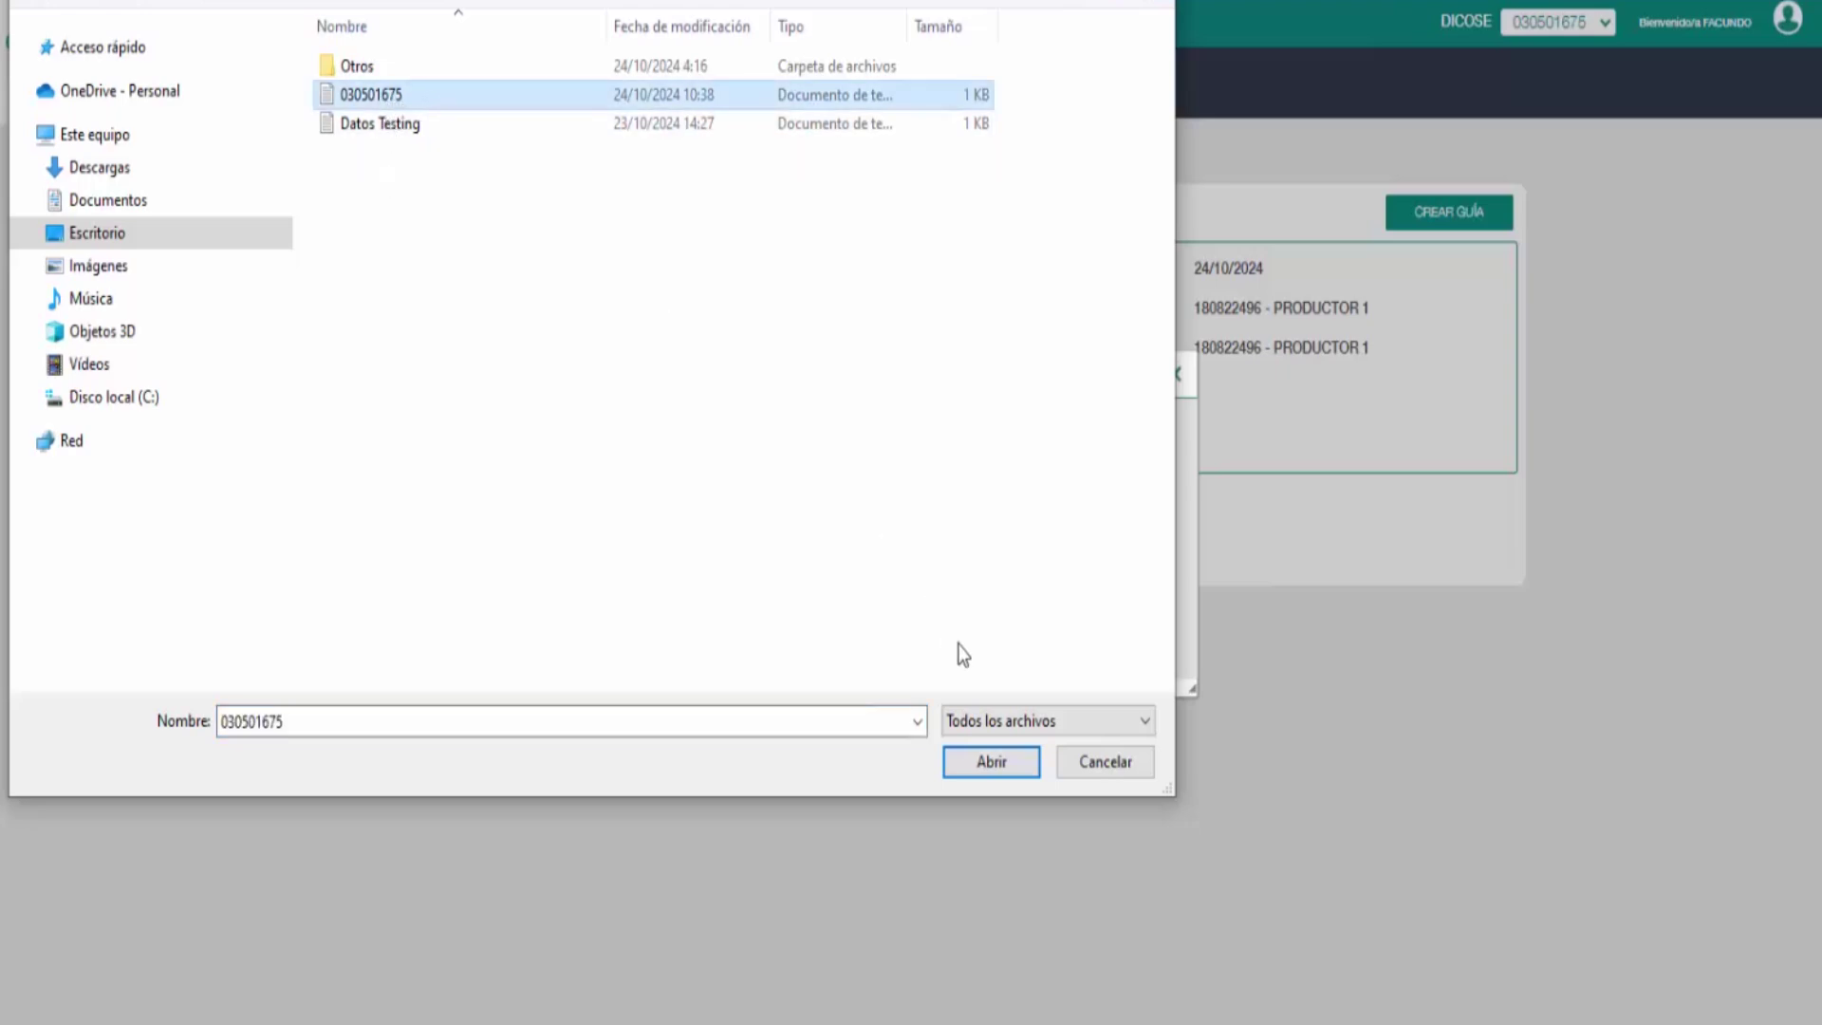
left_click(992, 764)
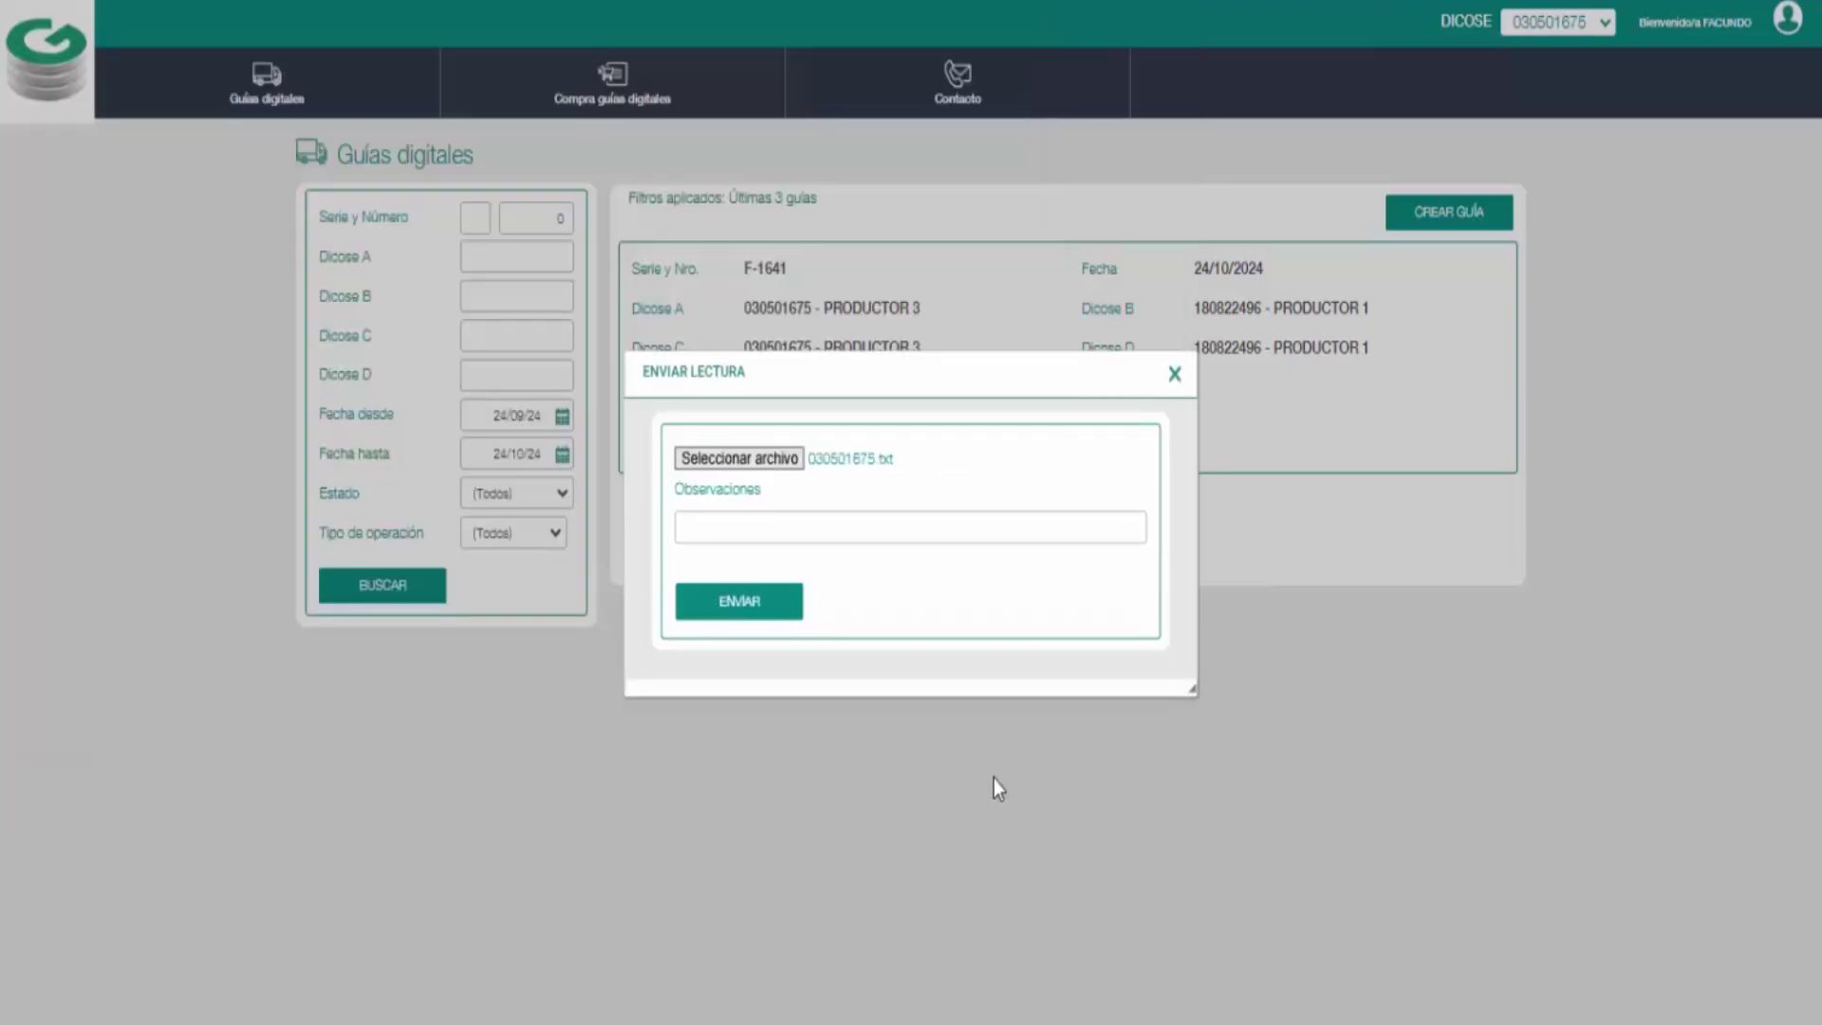
left_click(769, 604)
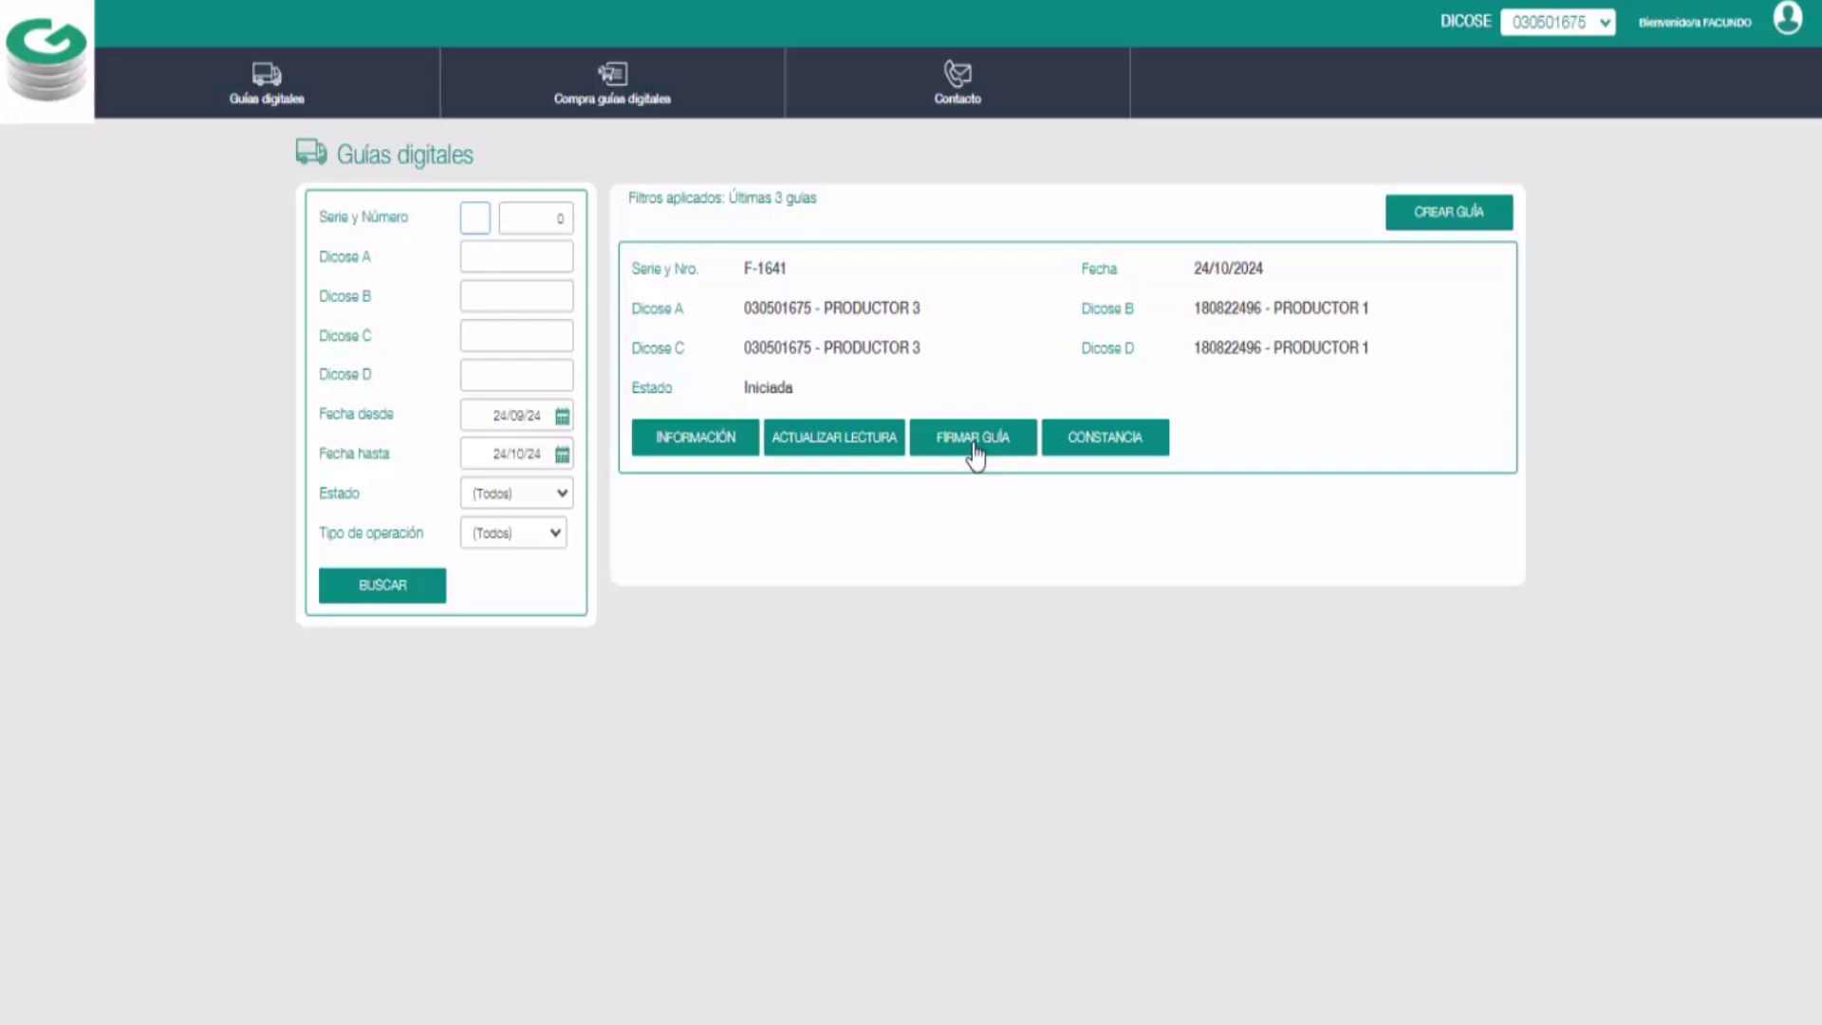
- Sign guide F-1641 as sender, confirming with the 6-digit SMS code
left_click(992, 449)
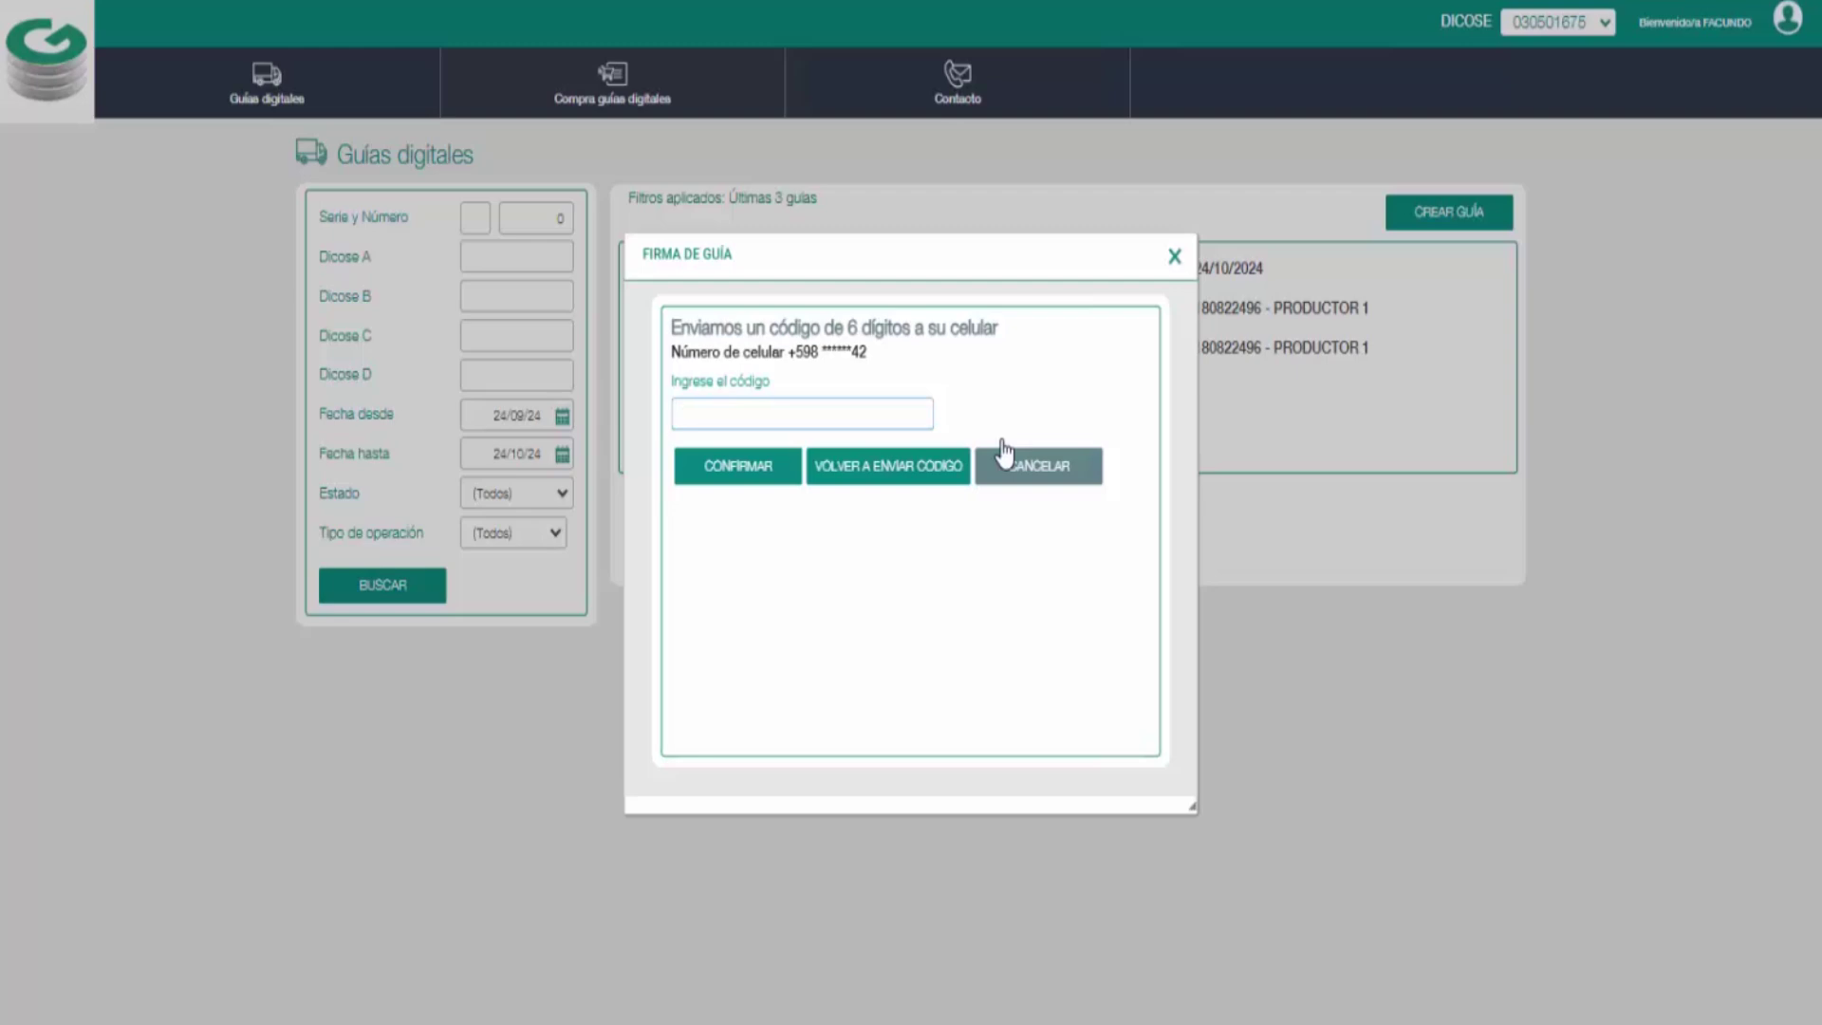
left_click(1004, 453)
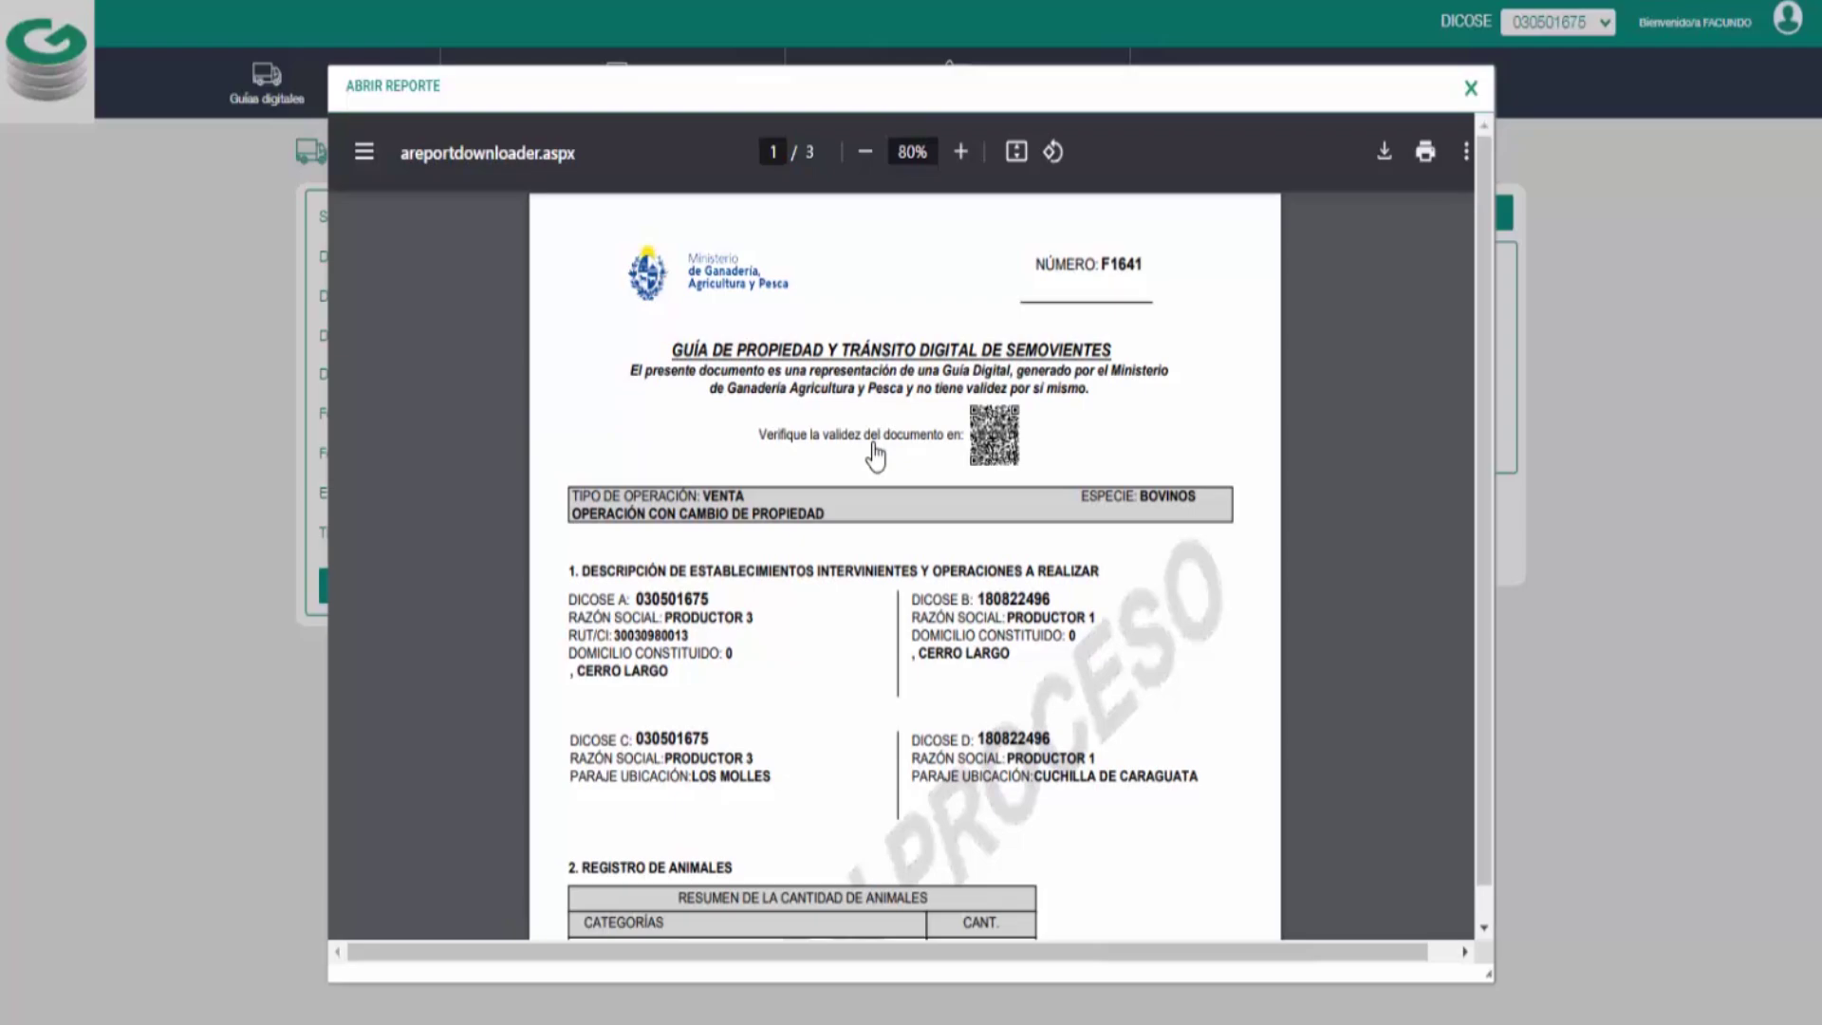
- Review the F-1641 PDF report, close it, and open the DICOSE establishment dropdown
scroll(892, 579, "down", 3)
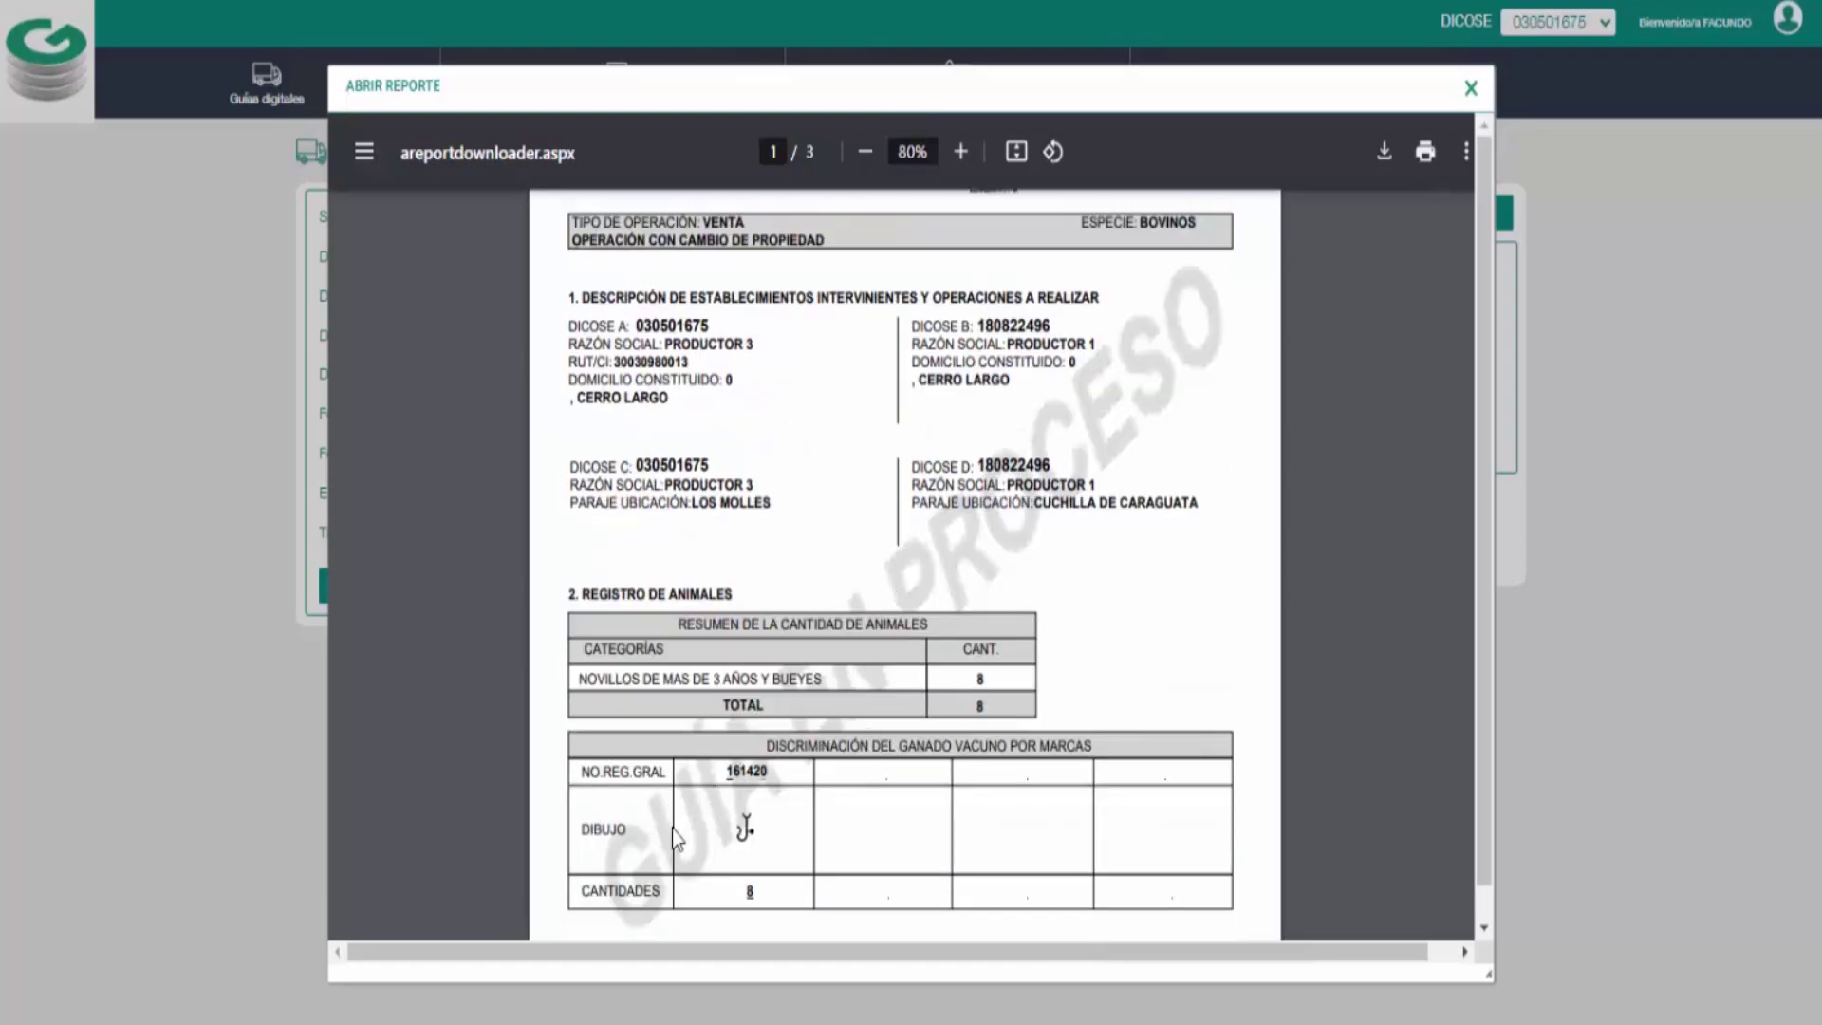
scroll(673, 829, "up", 2)
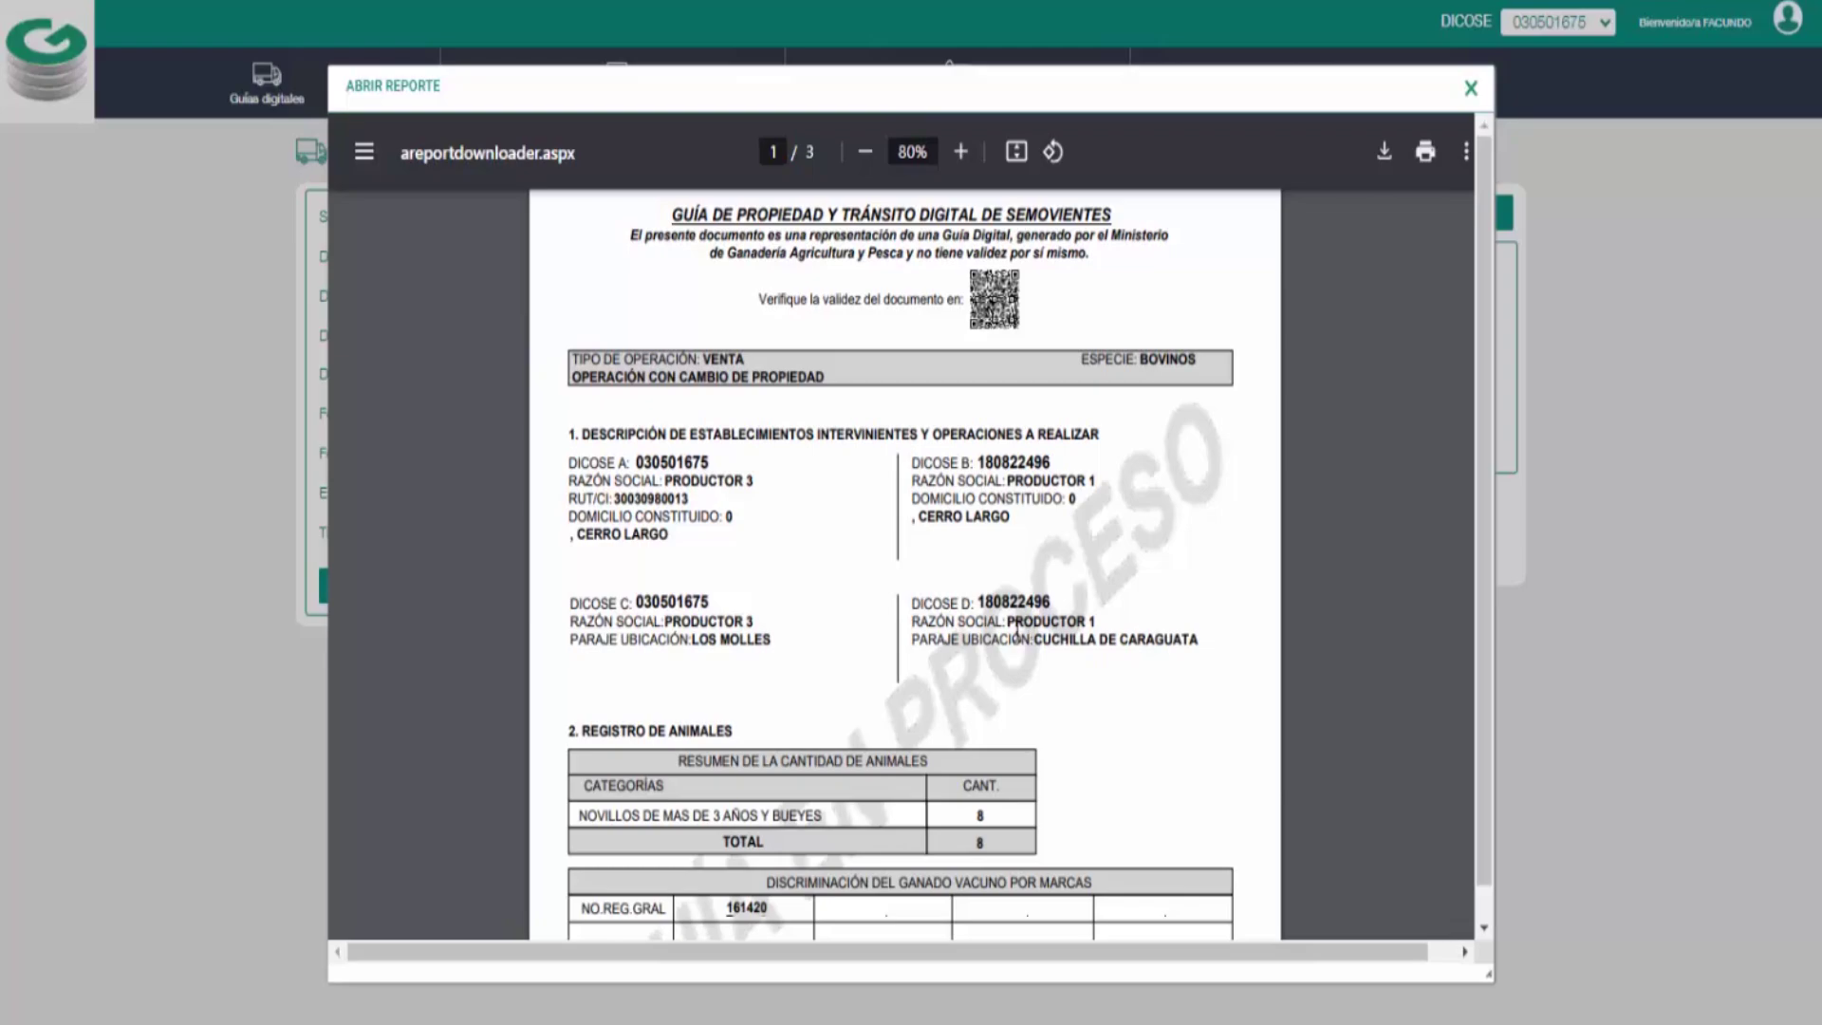
scroll(1030, 631, "up", 2)
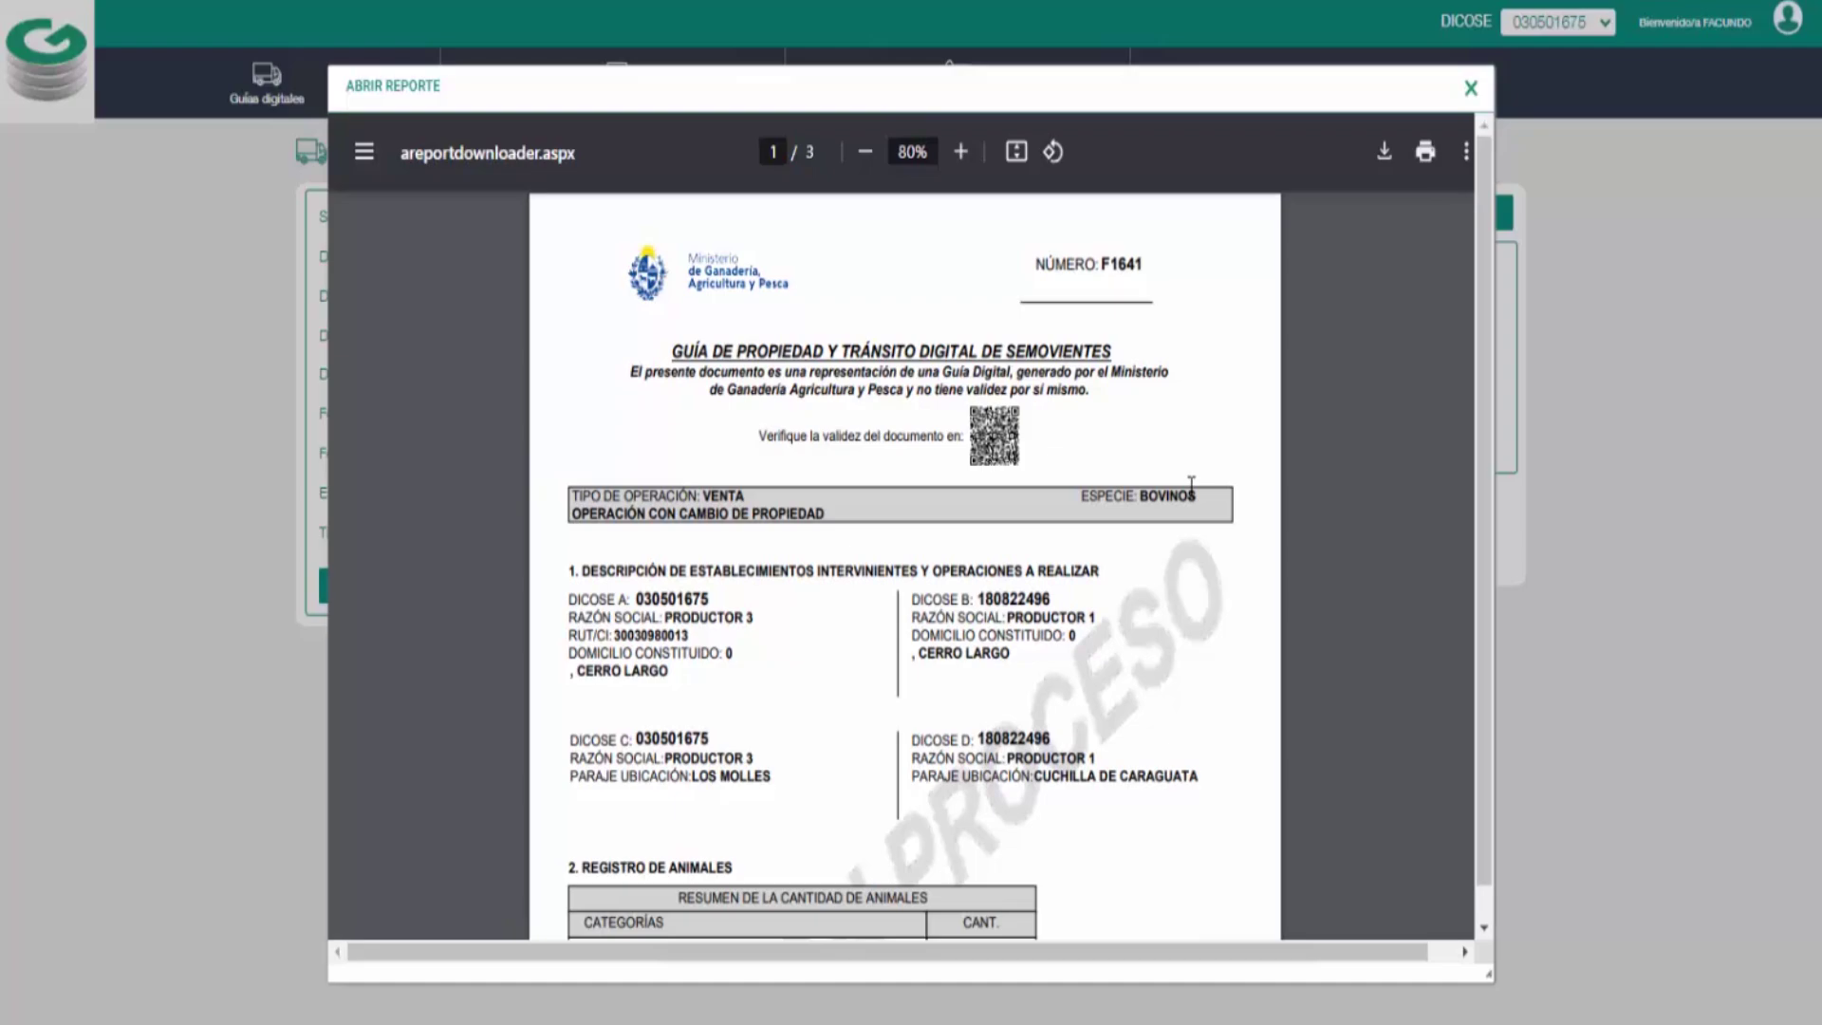
left_click(1470, 88)
left_click(1537, 22)
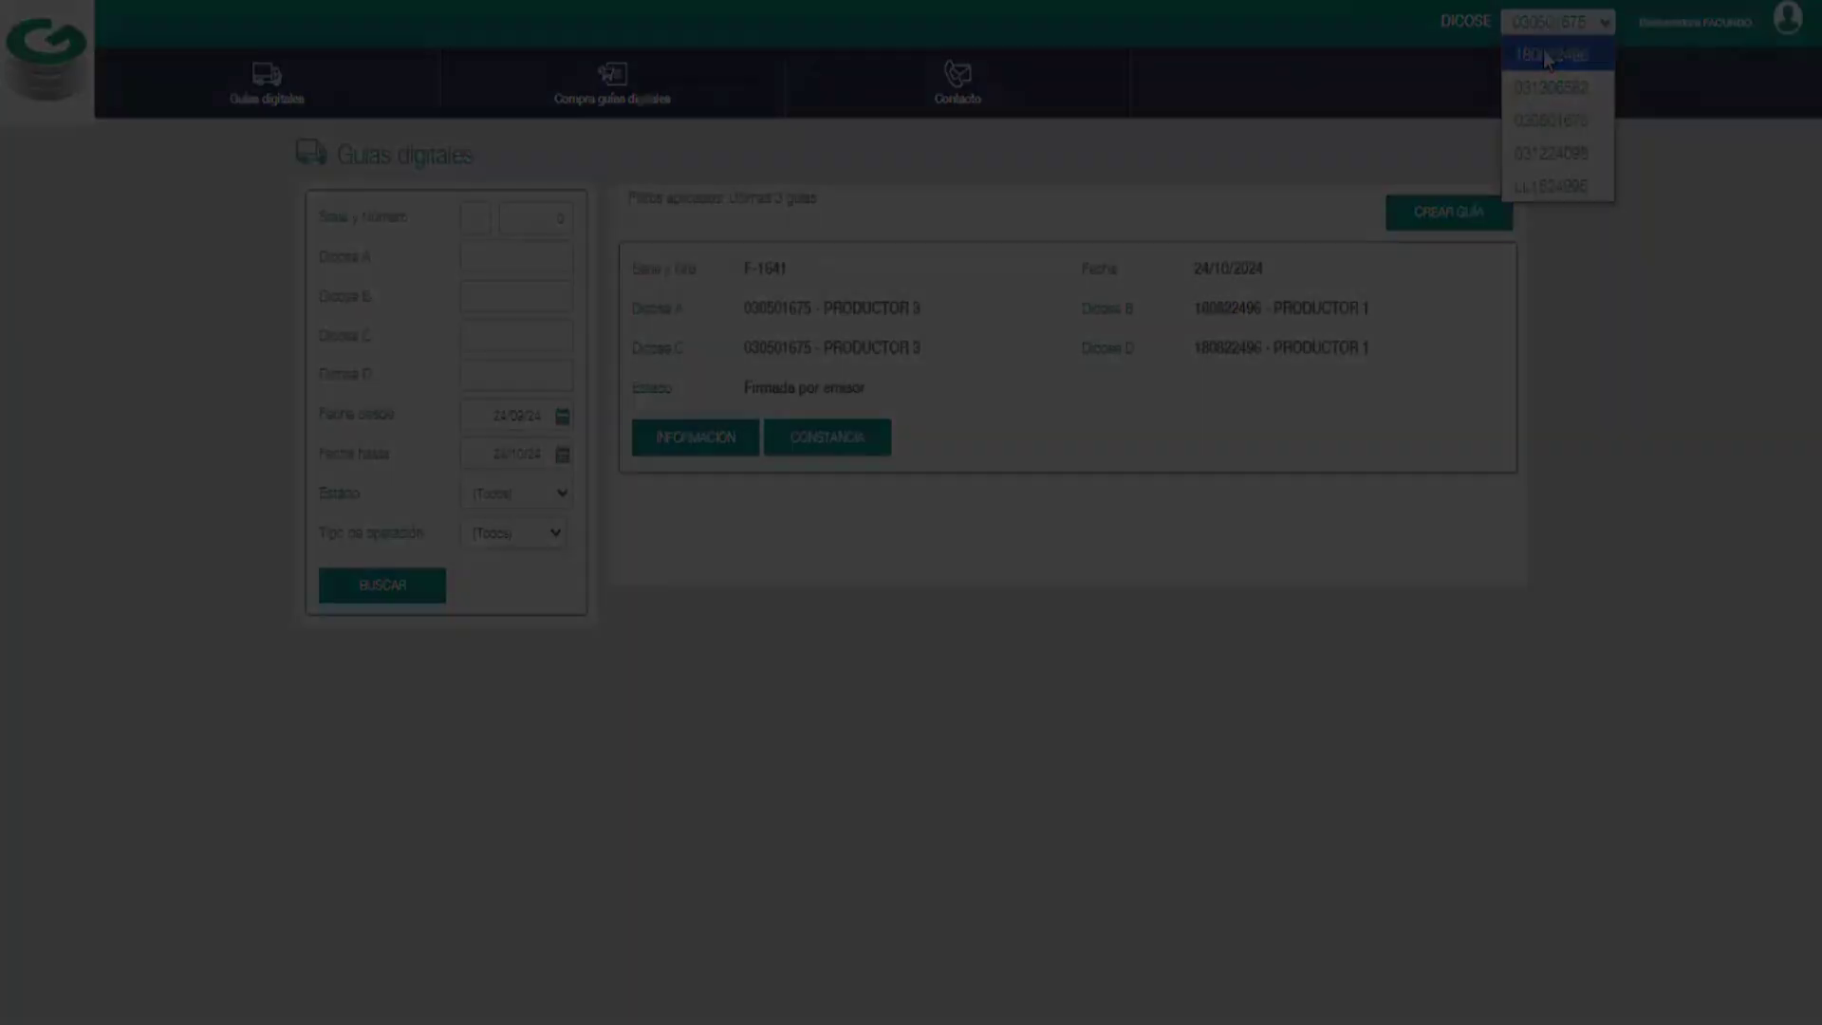
- Switch to the receiving establishment PRODUCTOR 1 in the DICOSE dropdown
left_click(1544, 55)
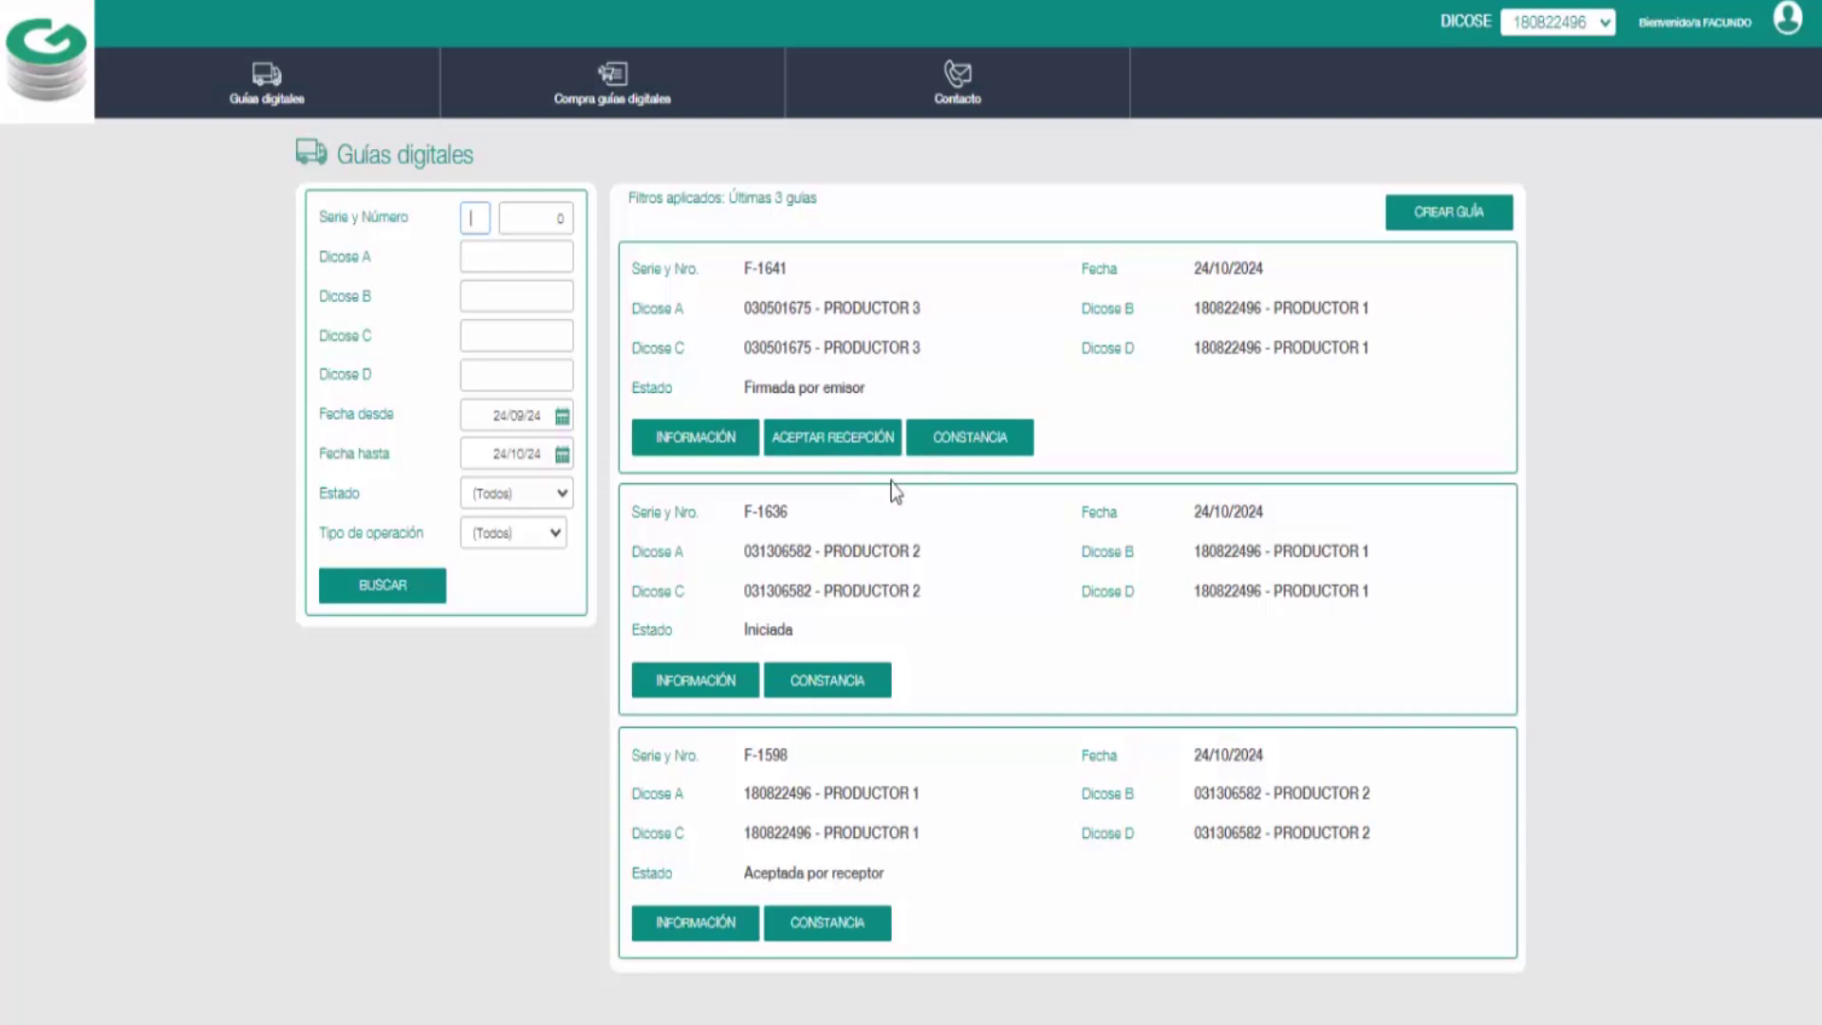
- Begin accepting reception on guide F-1641, leaving the observation type at (Ninguno)
left_click(874, 450)
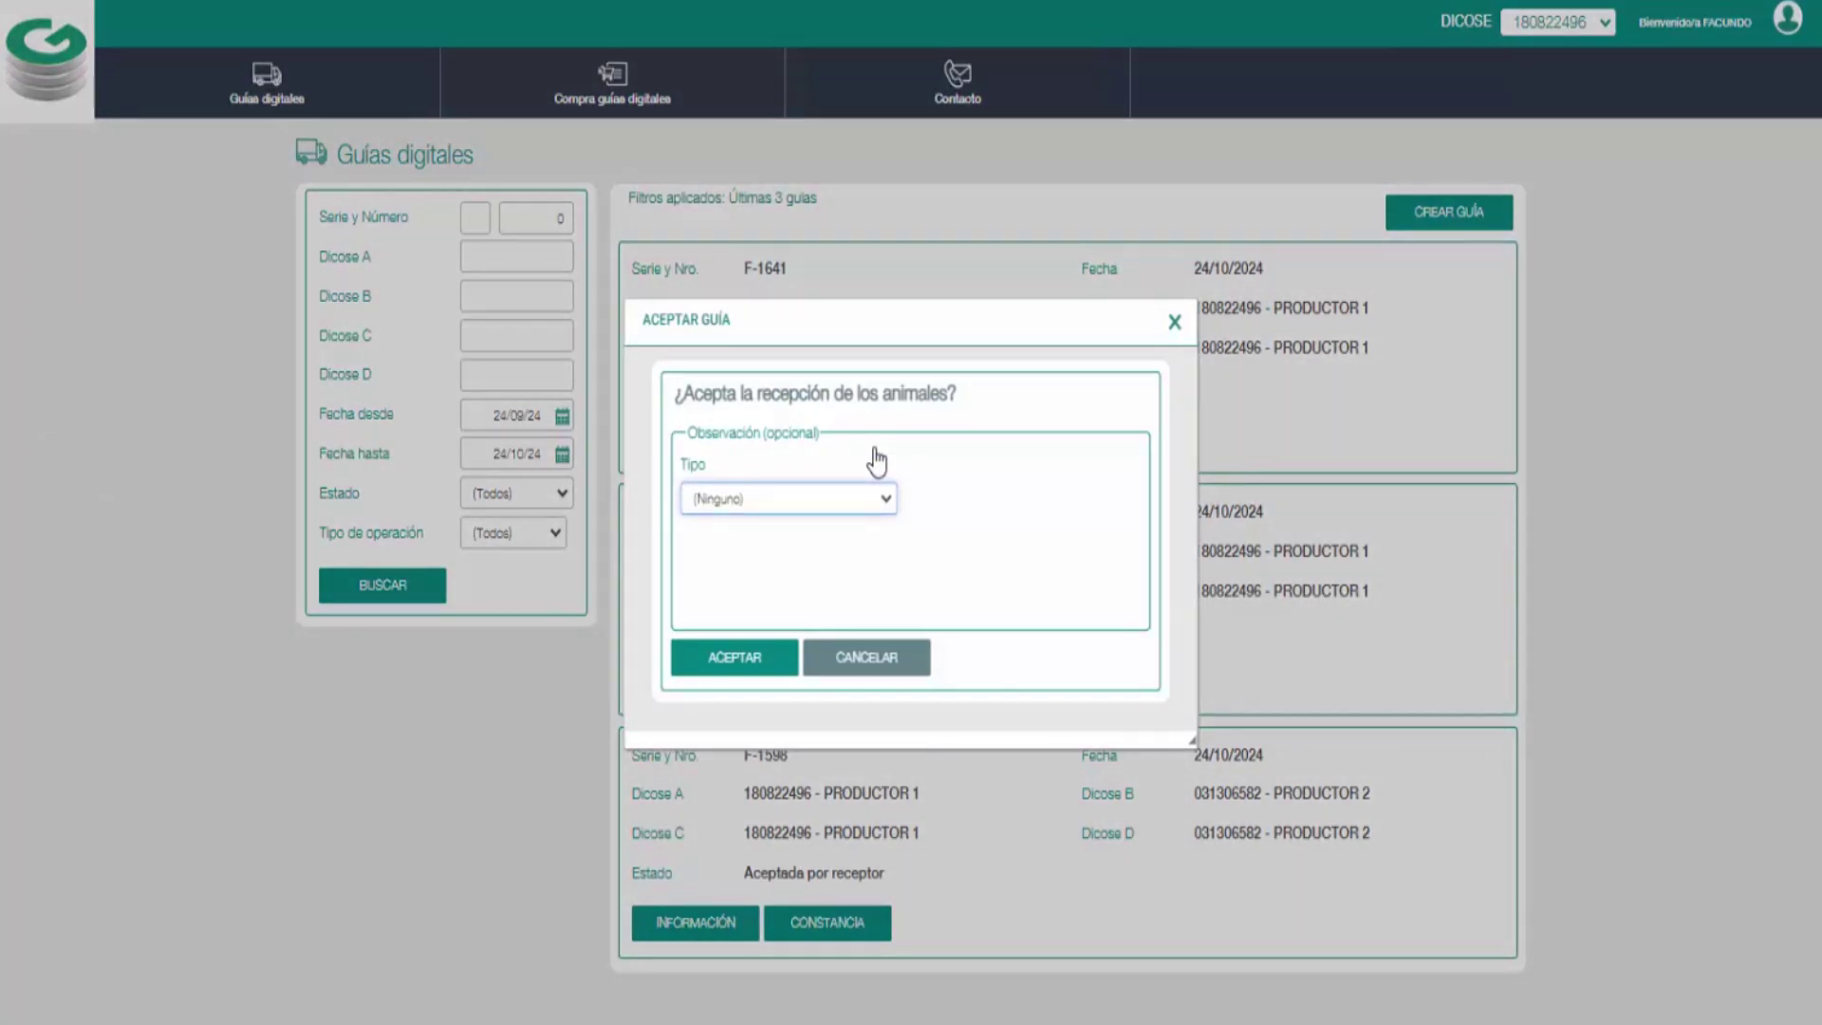
left_click(825, 512)
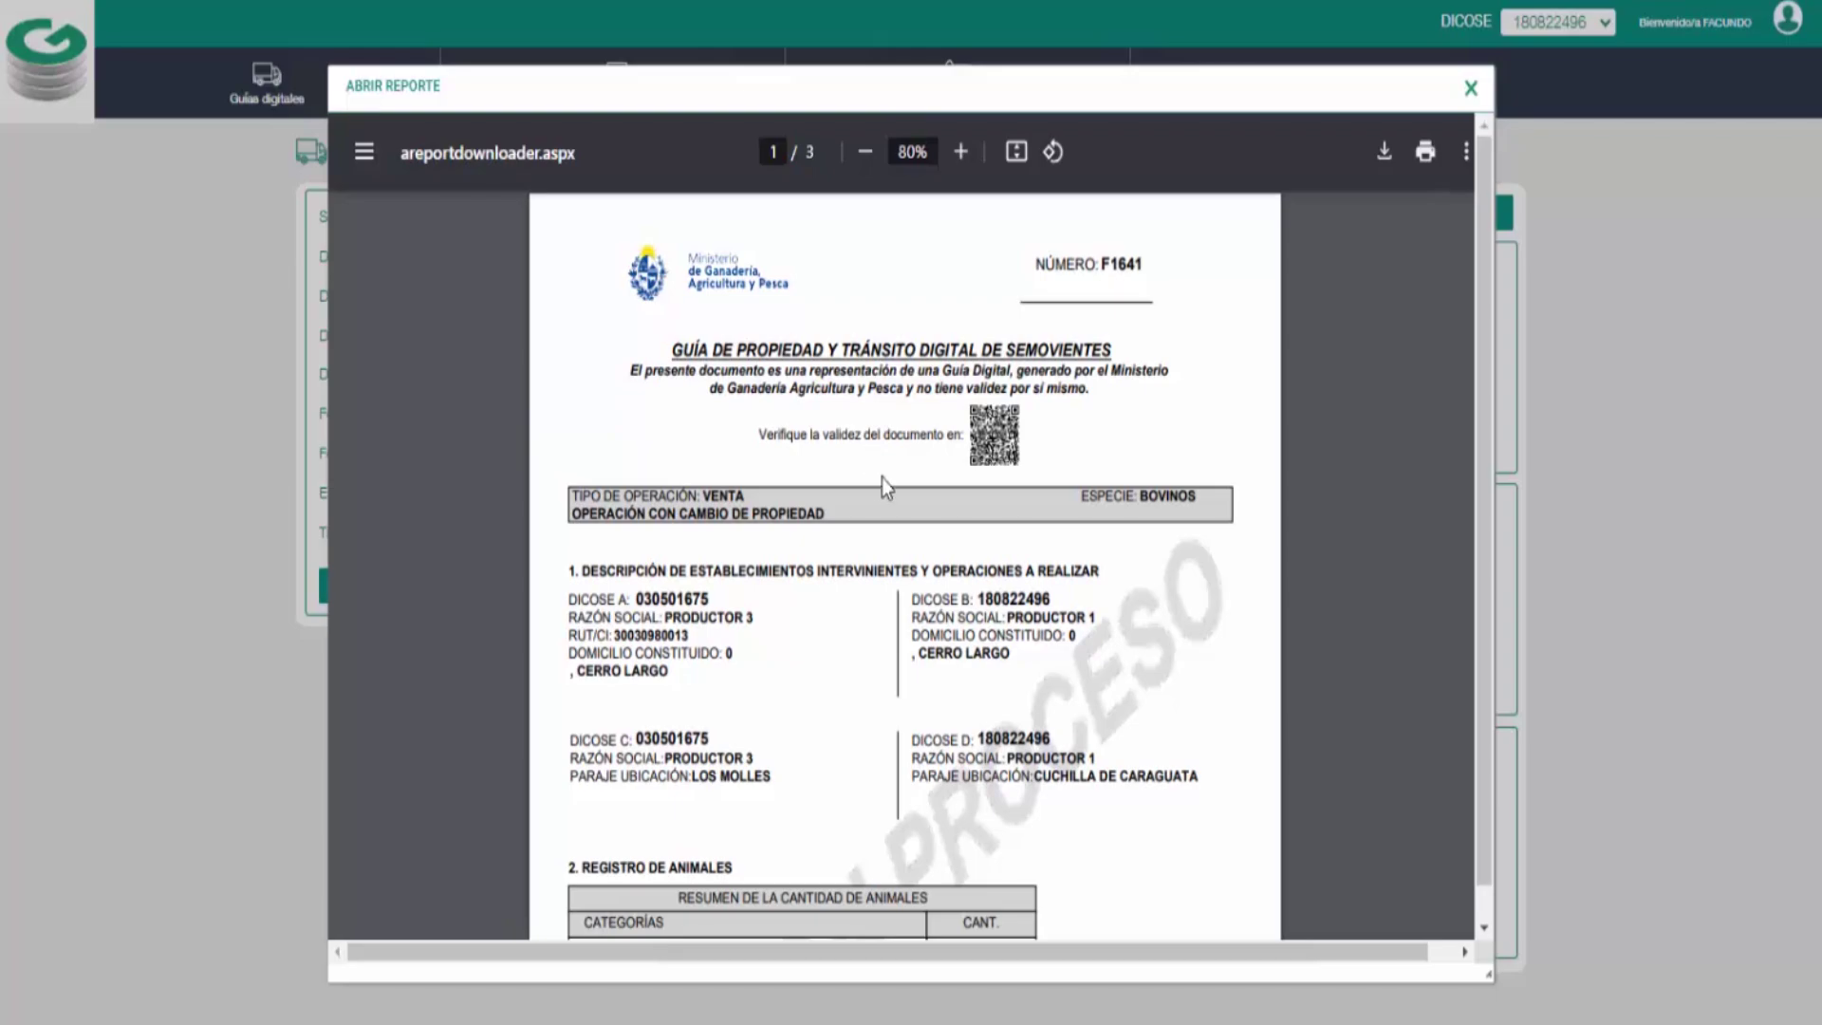
scroll(854, 500, "down", 2)
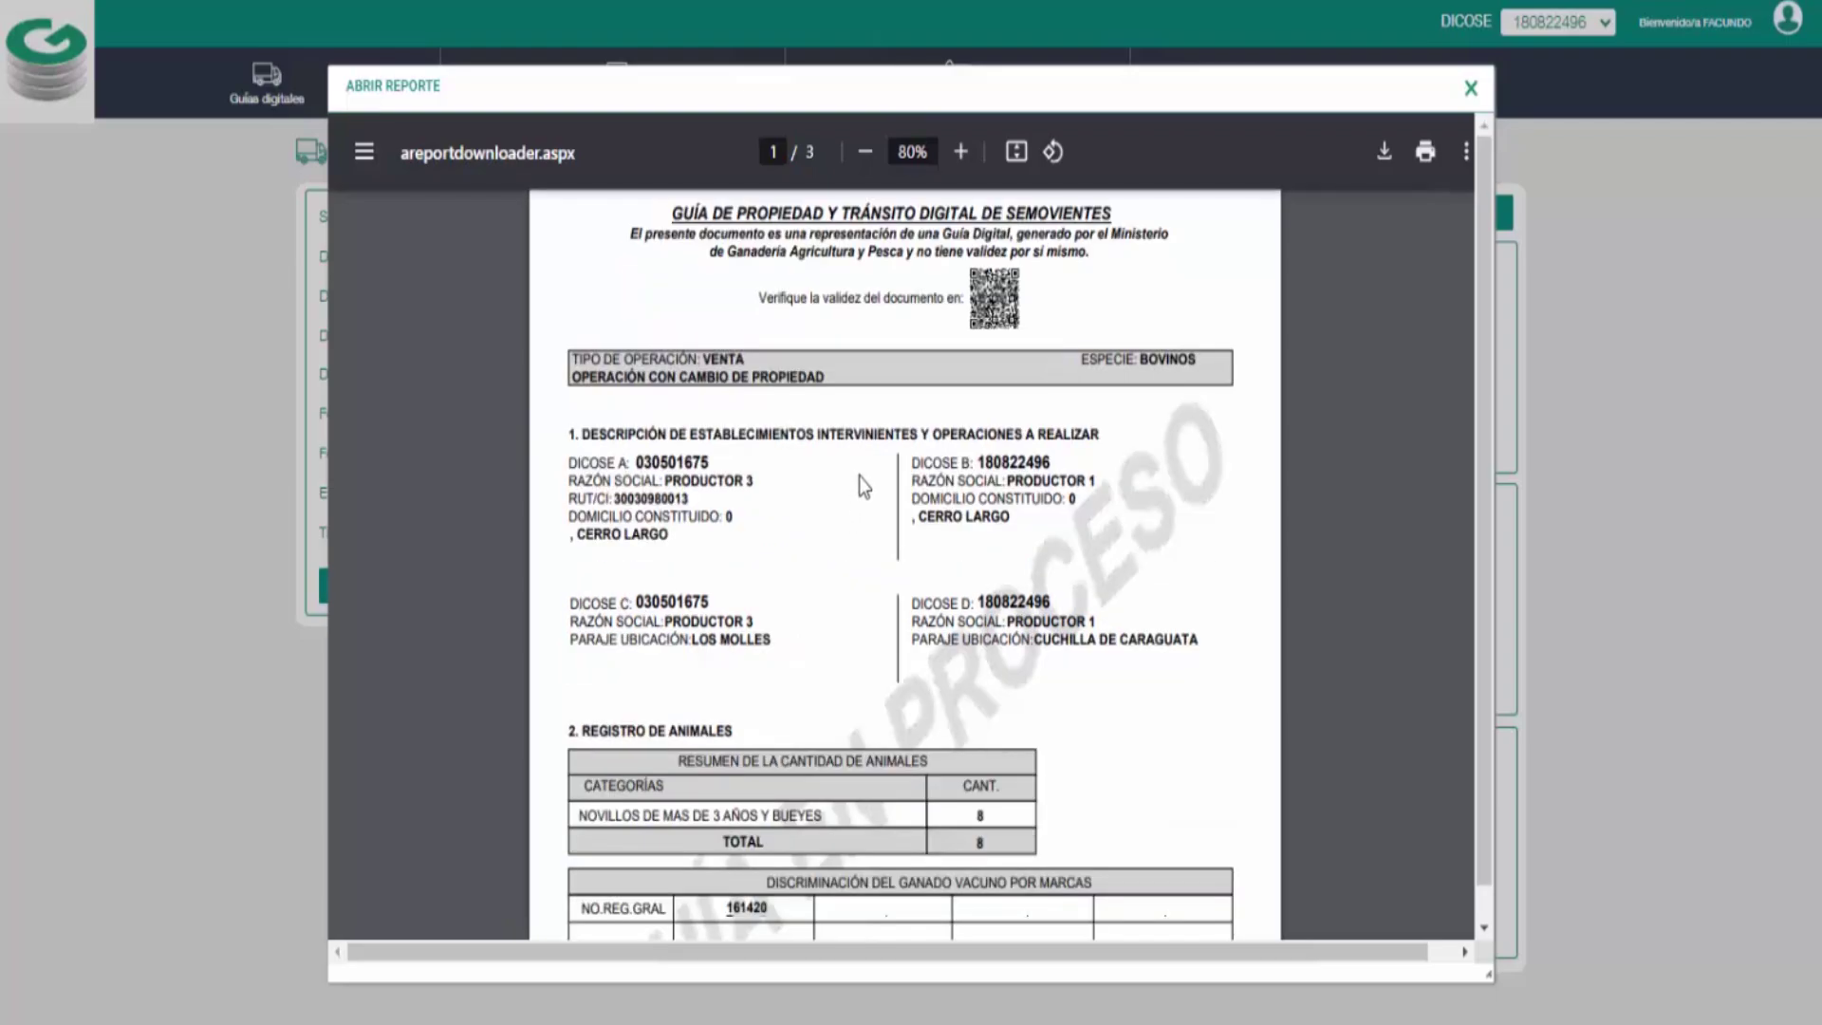
scroll(863, 476, "down", 5)
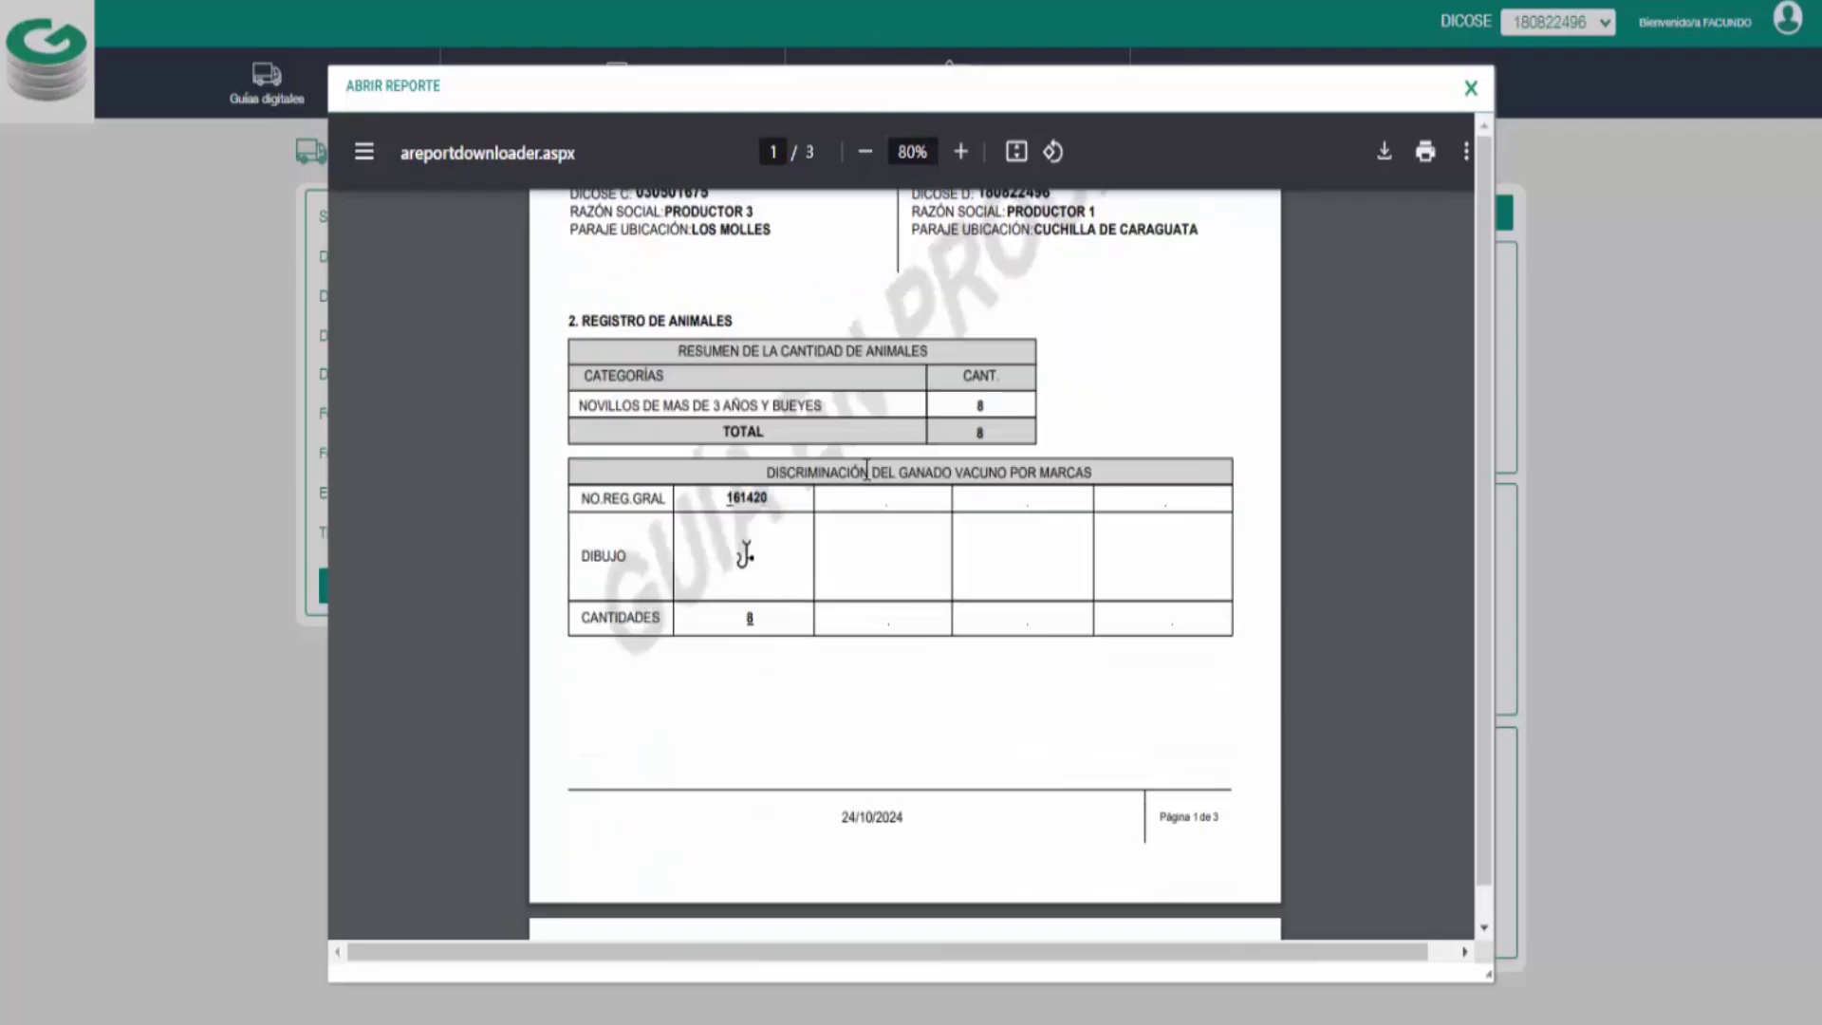
scroll(866, 469, "down", 7)
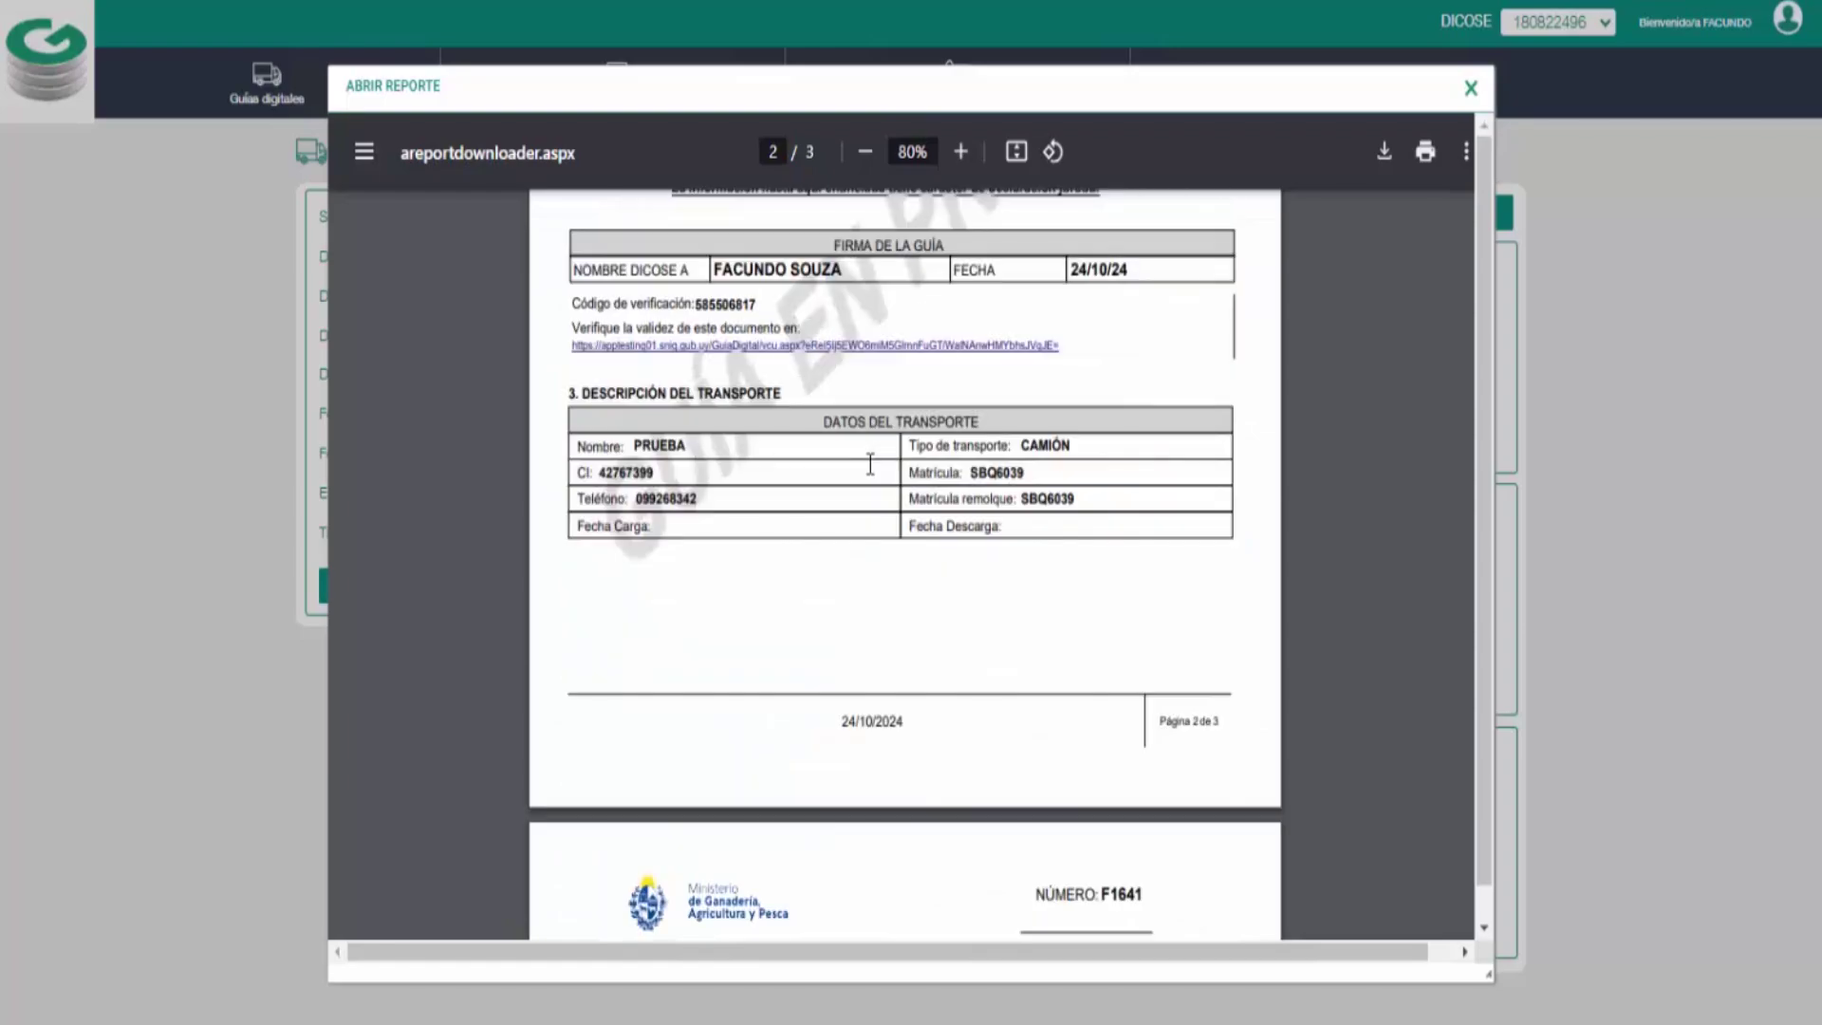
scroll(869, 464, "down", 8)
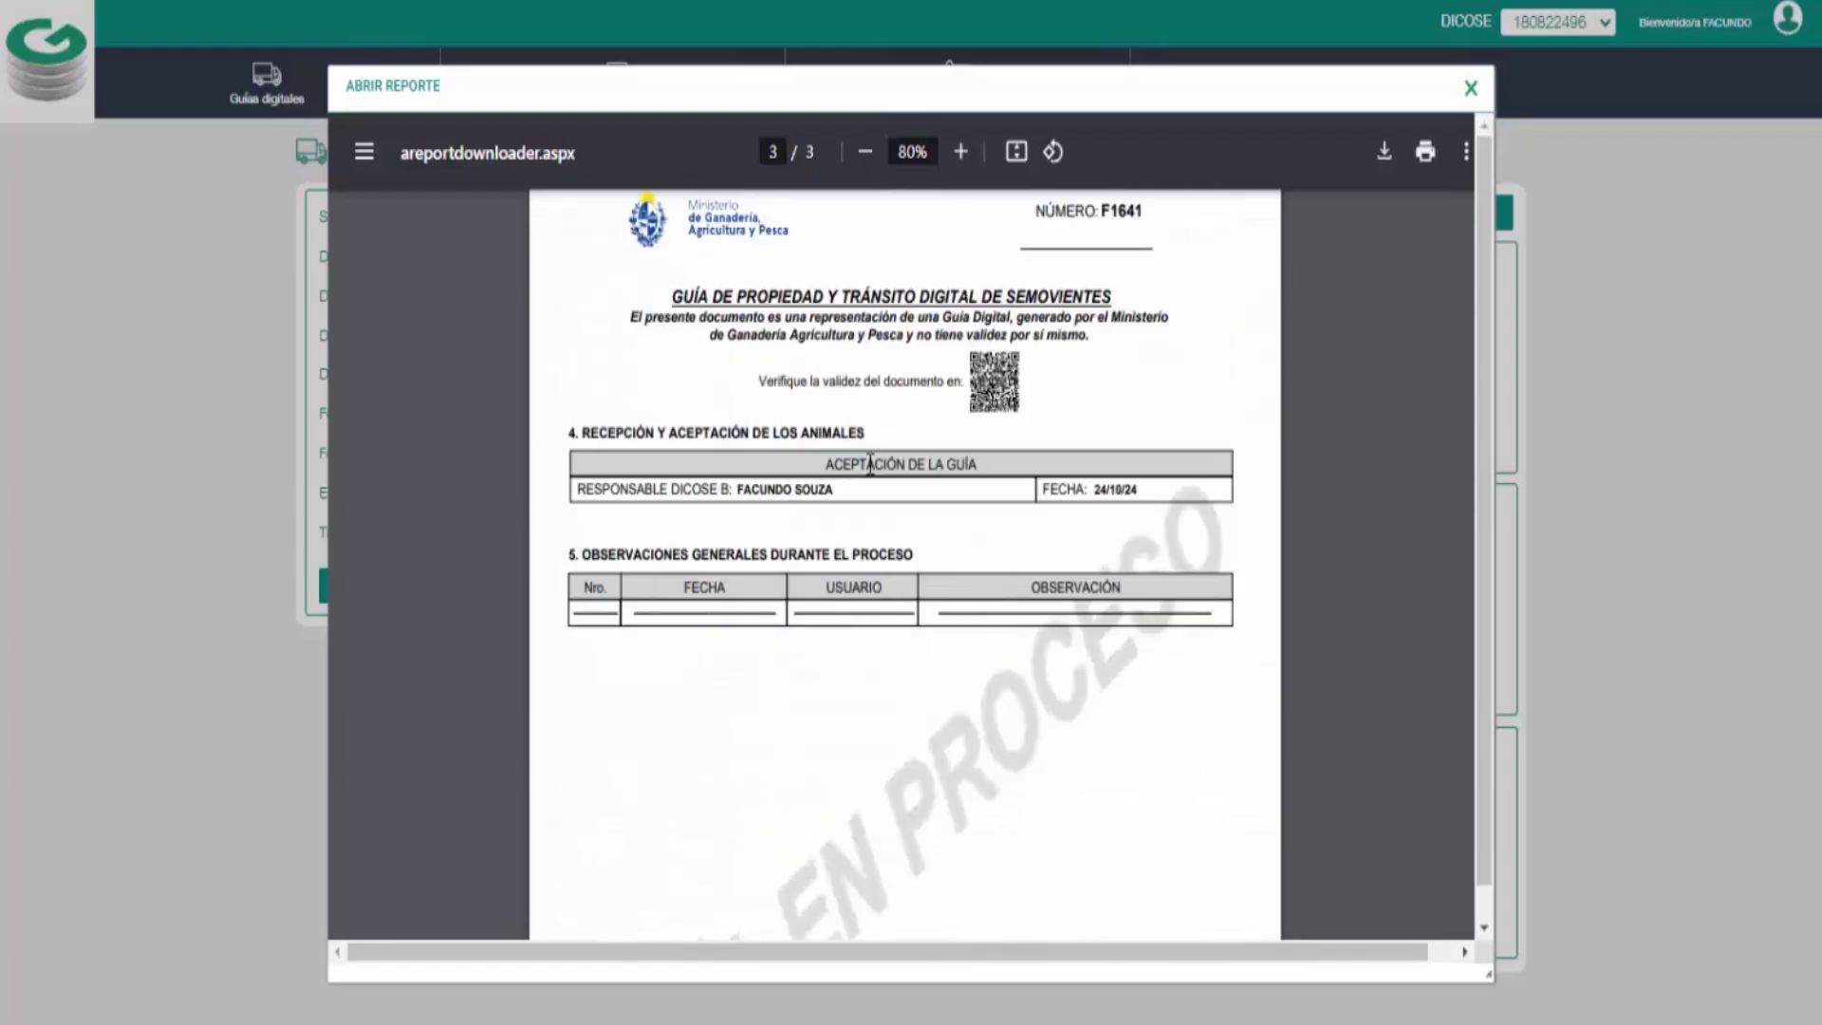
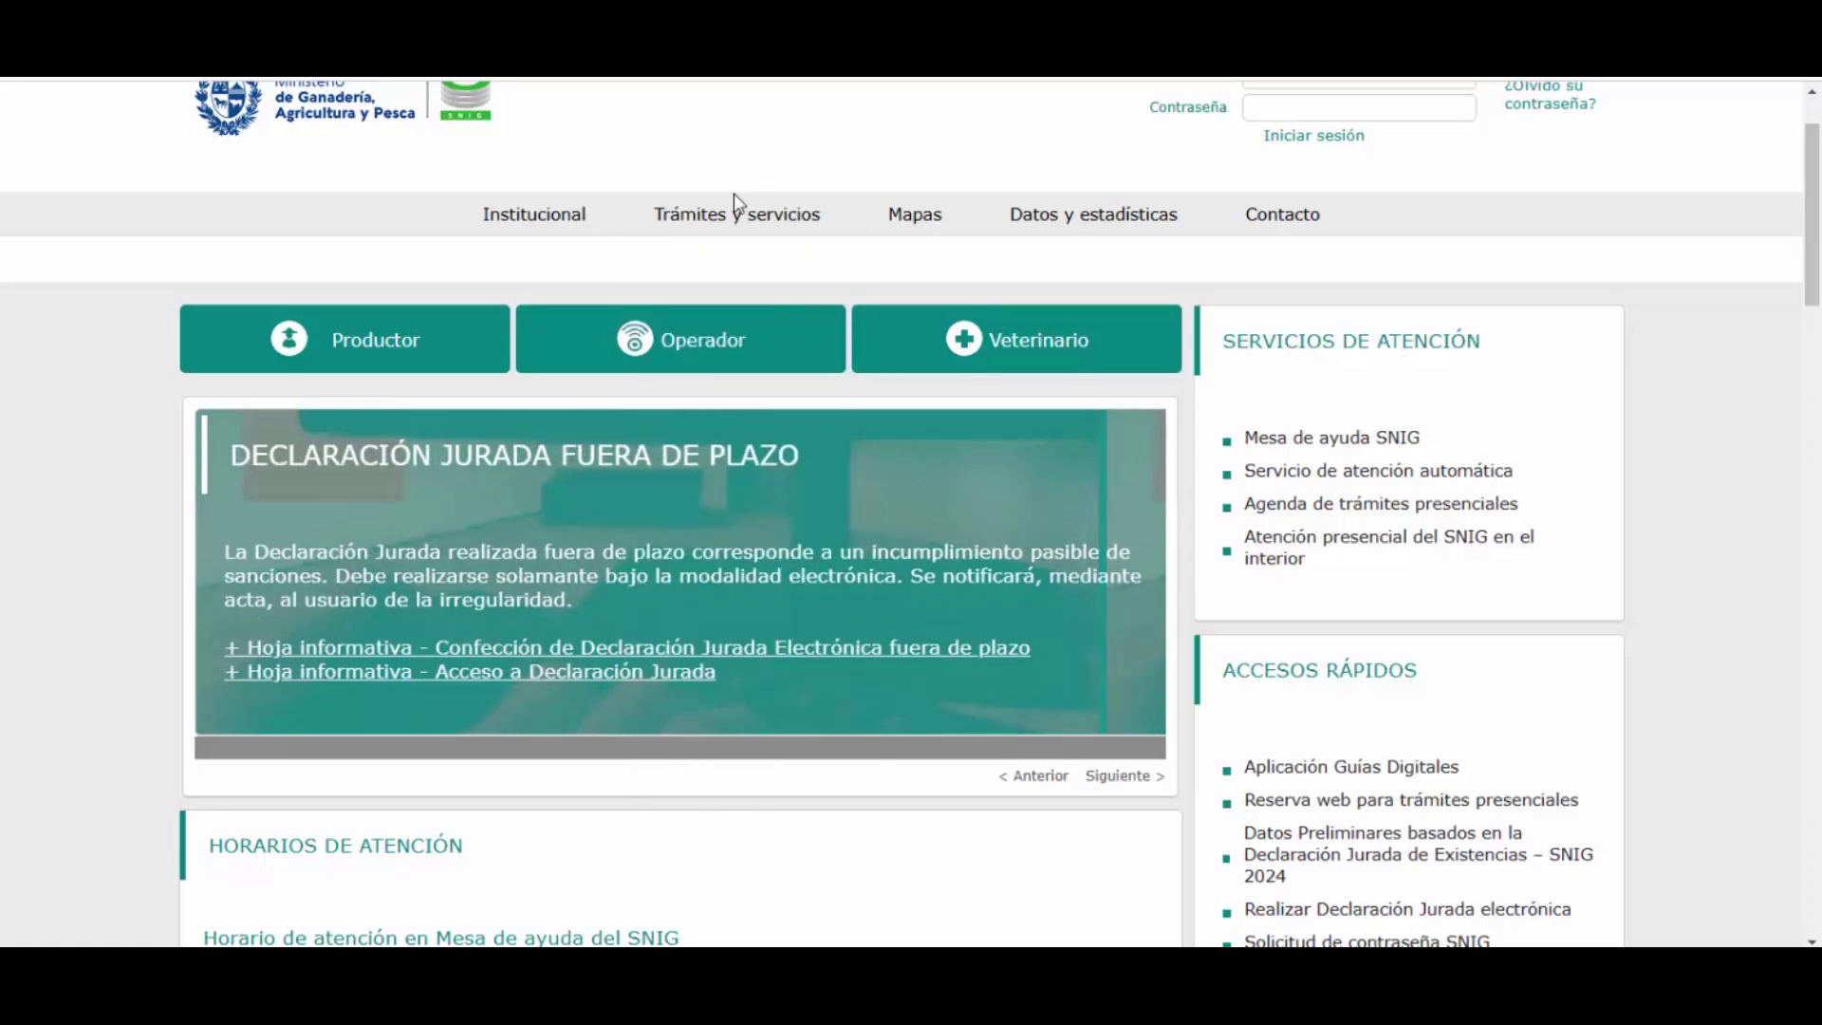
- Bring up the MGAP SNIG home page at snig.gub.uy in the browser
mouse_move(723, 226)
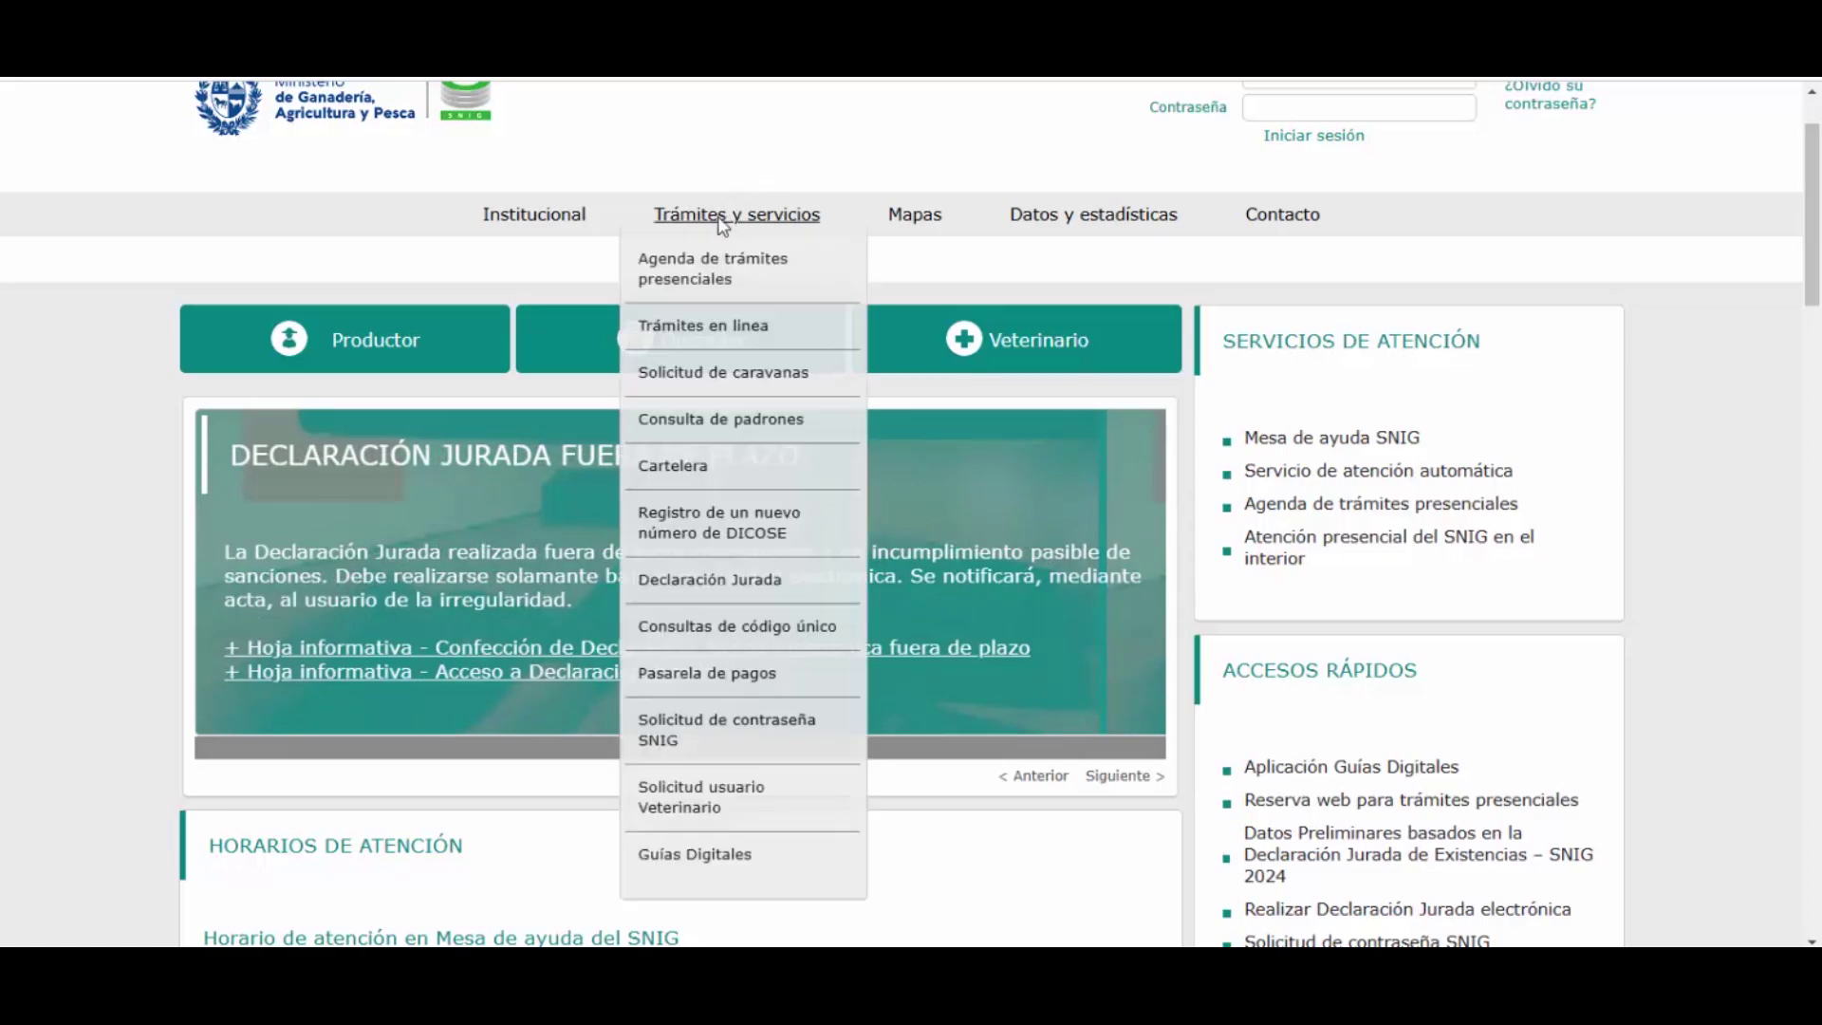
- Open Aplicación Guías Digitales from the Guías Digitales menu and log in with INGRESAR
mouse_move(655, 845)
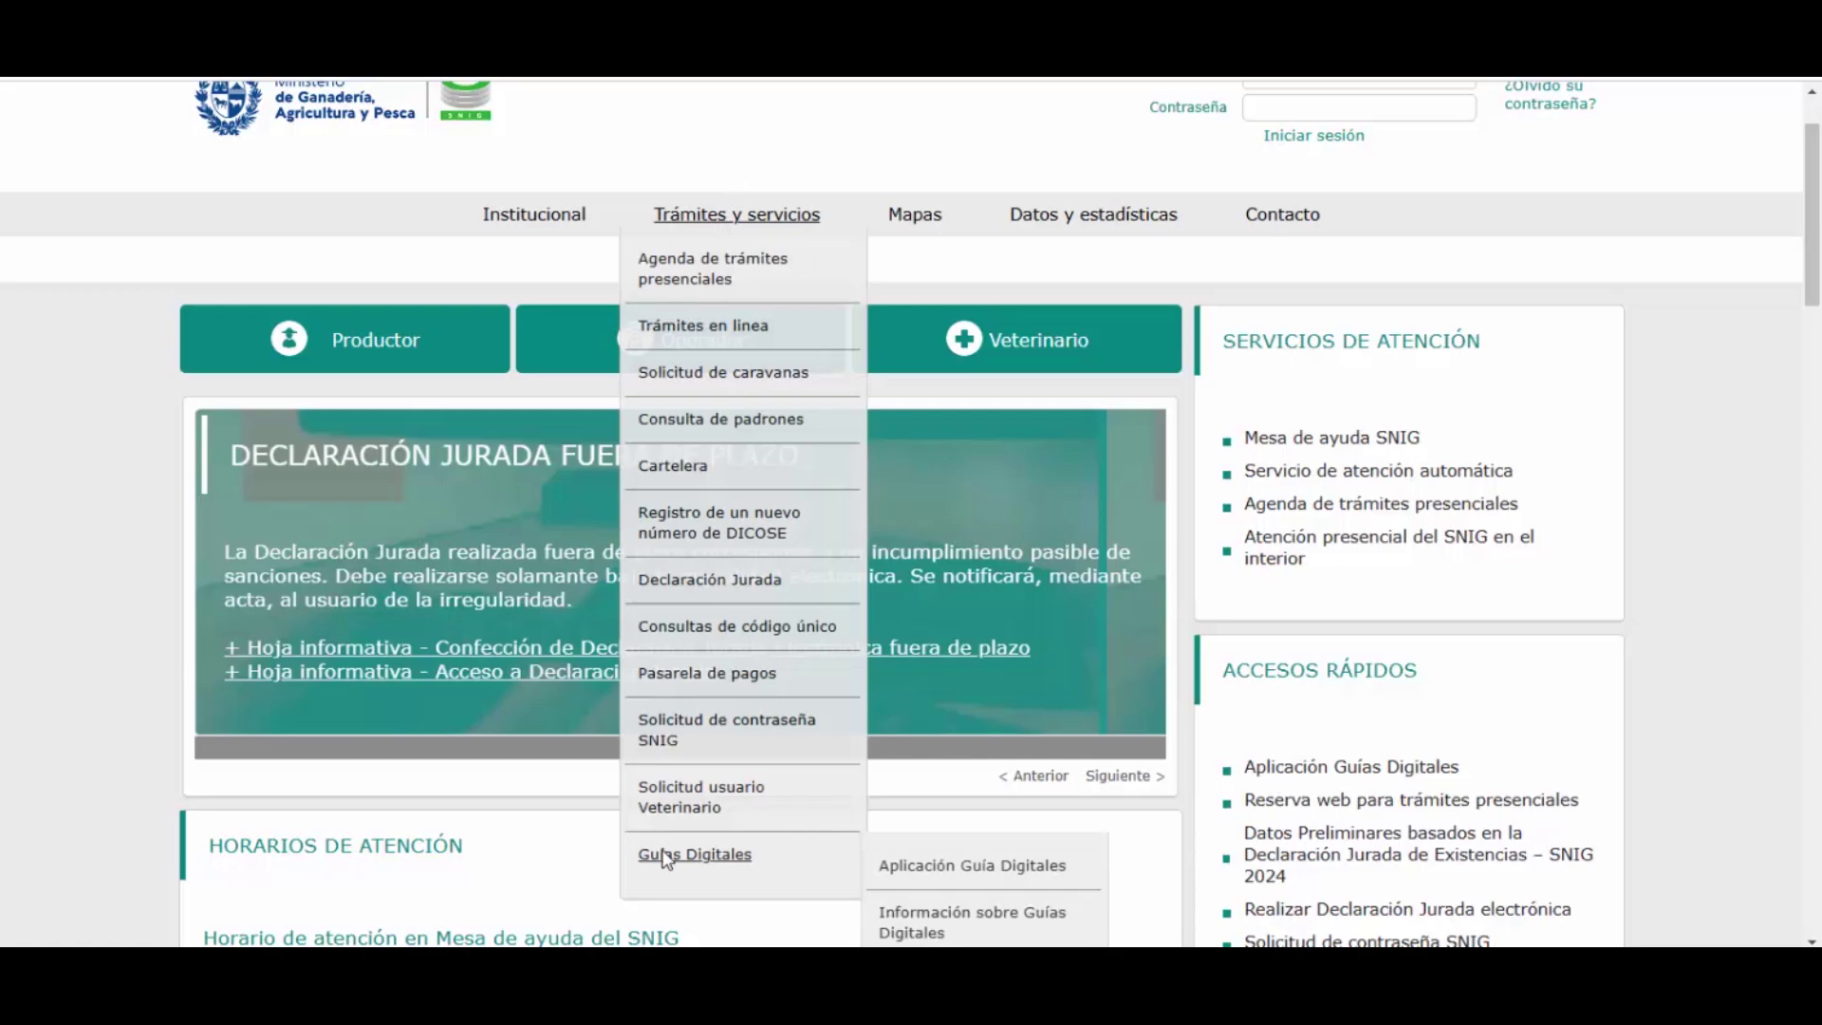
left_click(899, 866)
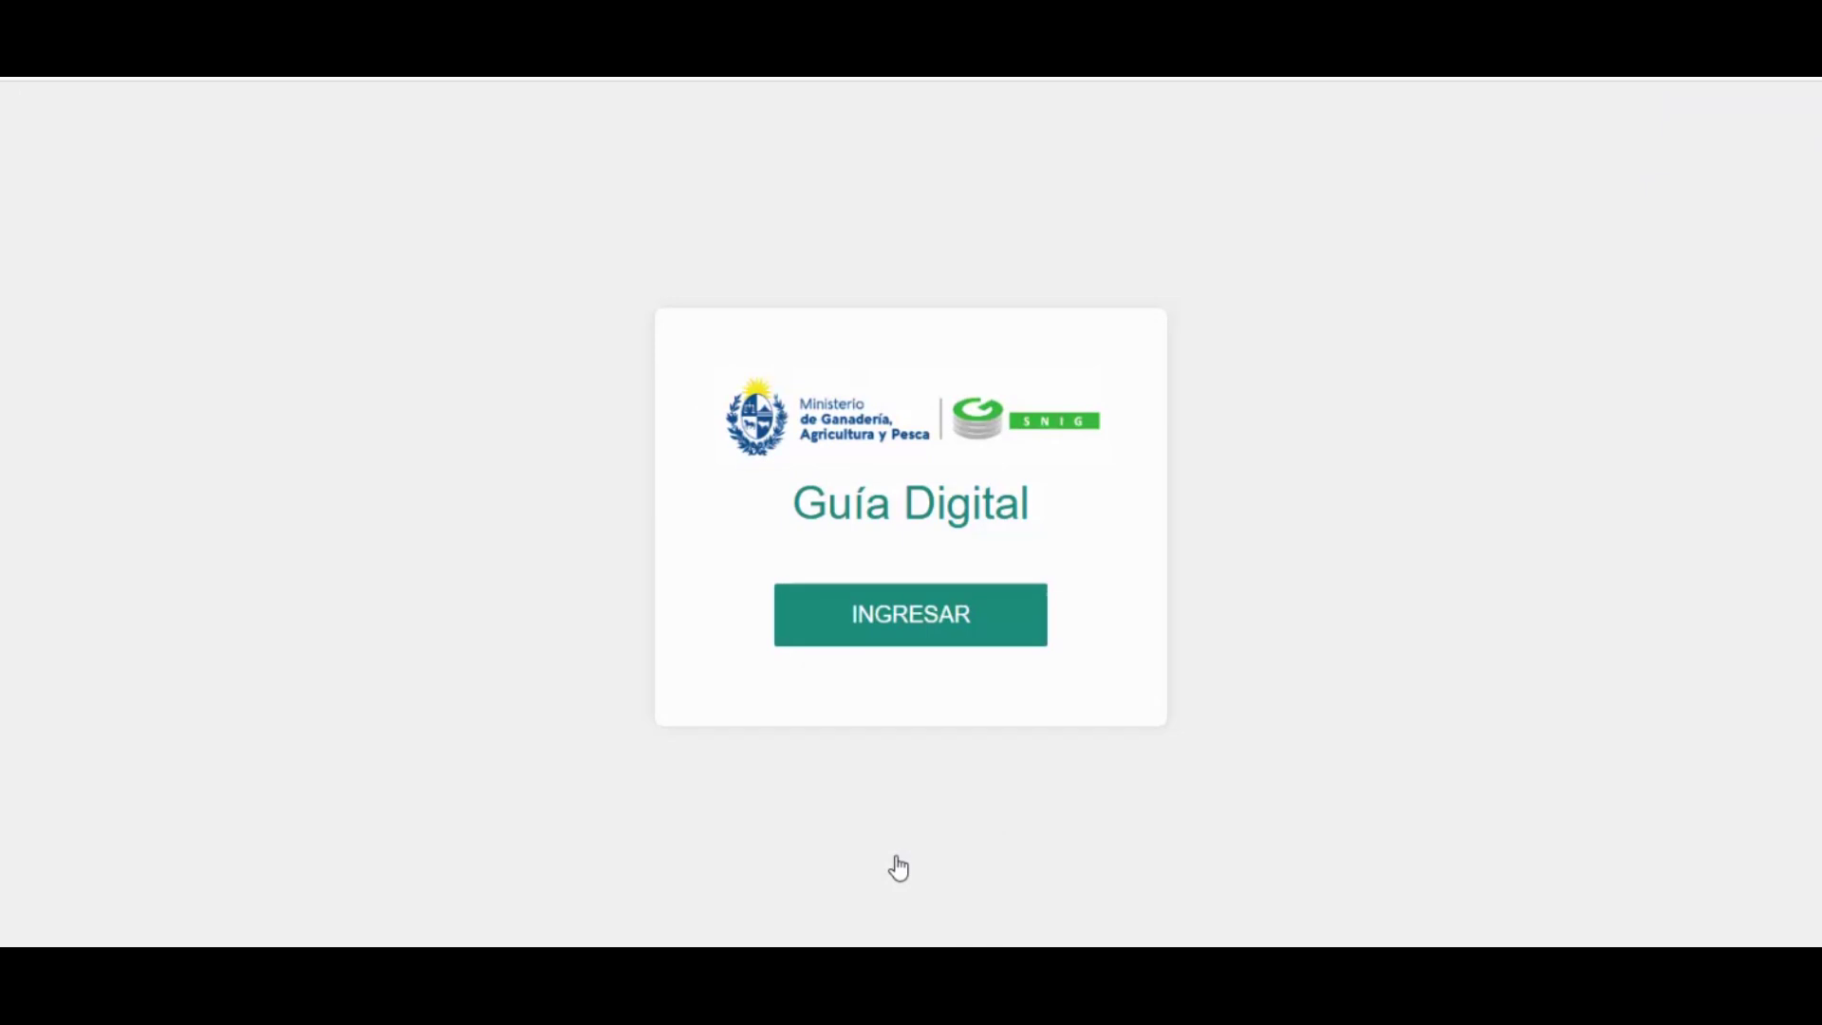
left_click(961, 645)
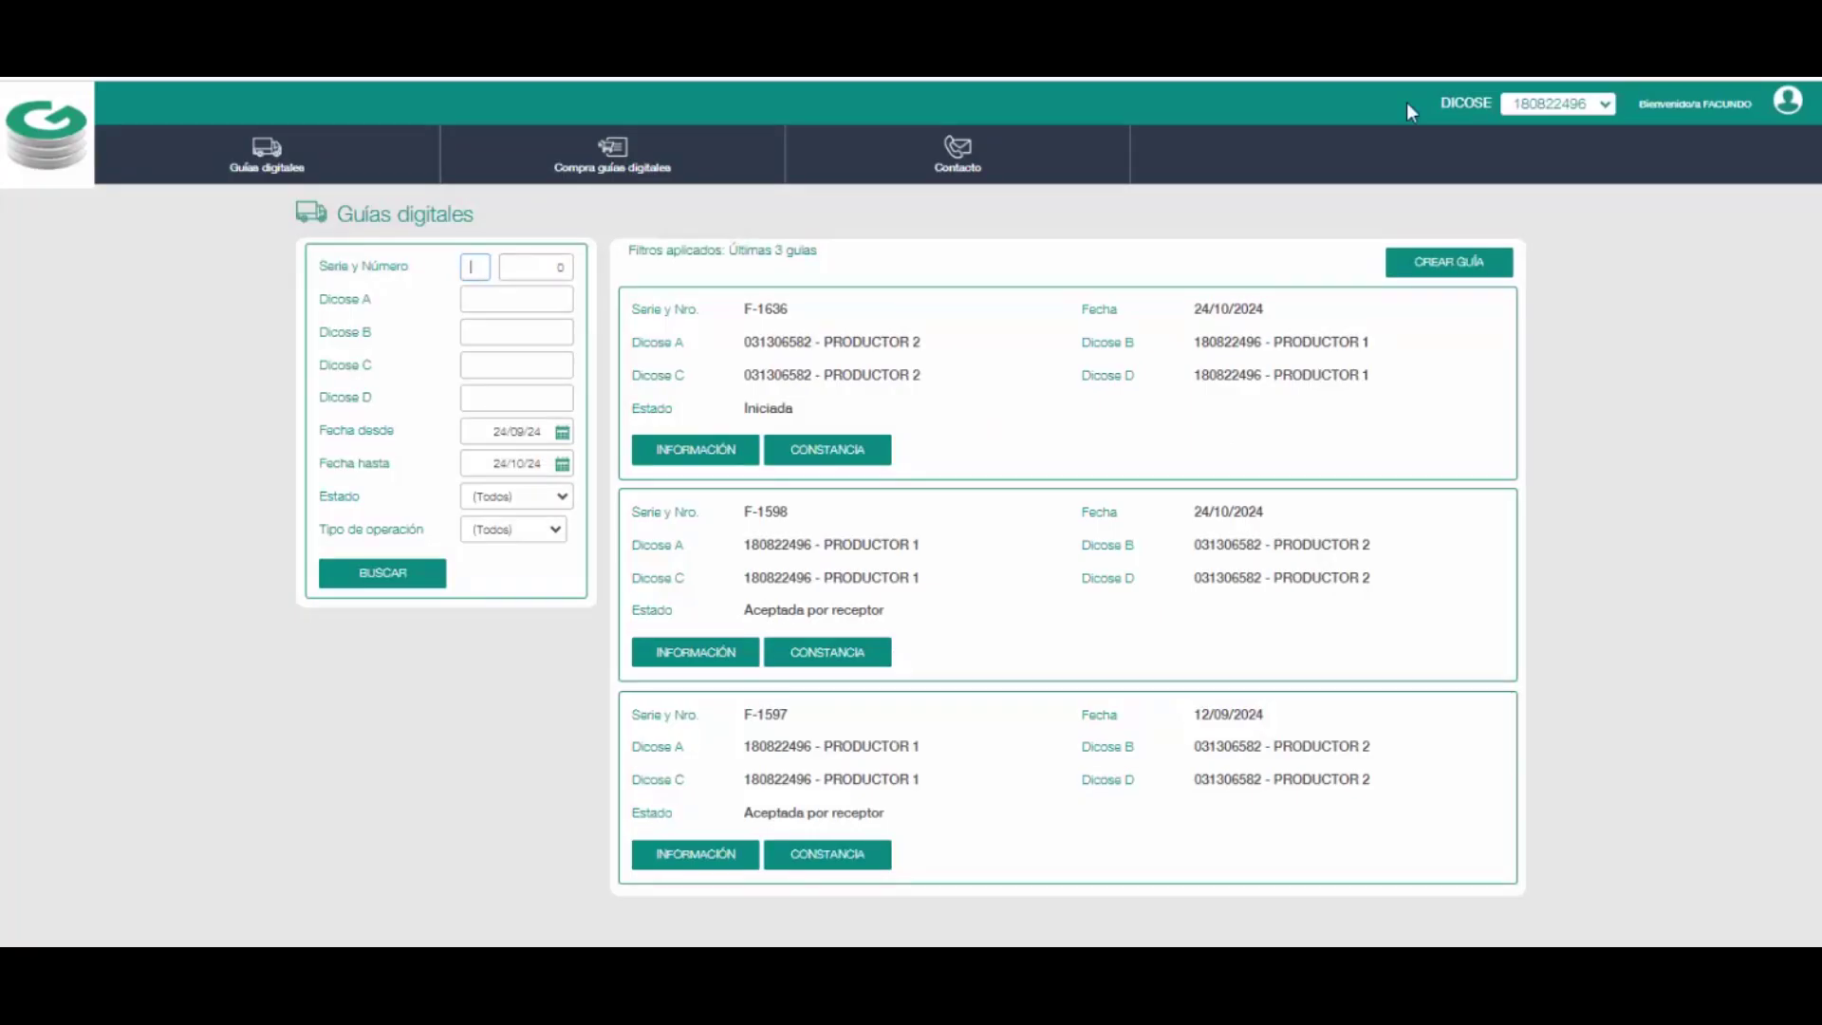
- Switch the header's working DICOSE to PRODUCTOR 3's establishment
left_click(1592, 107)
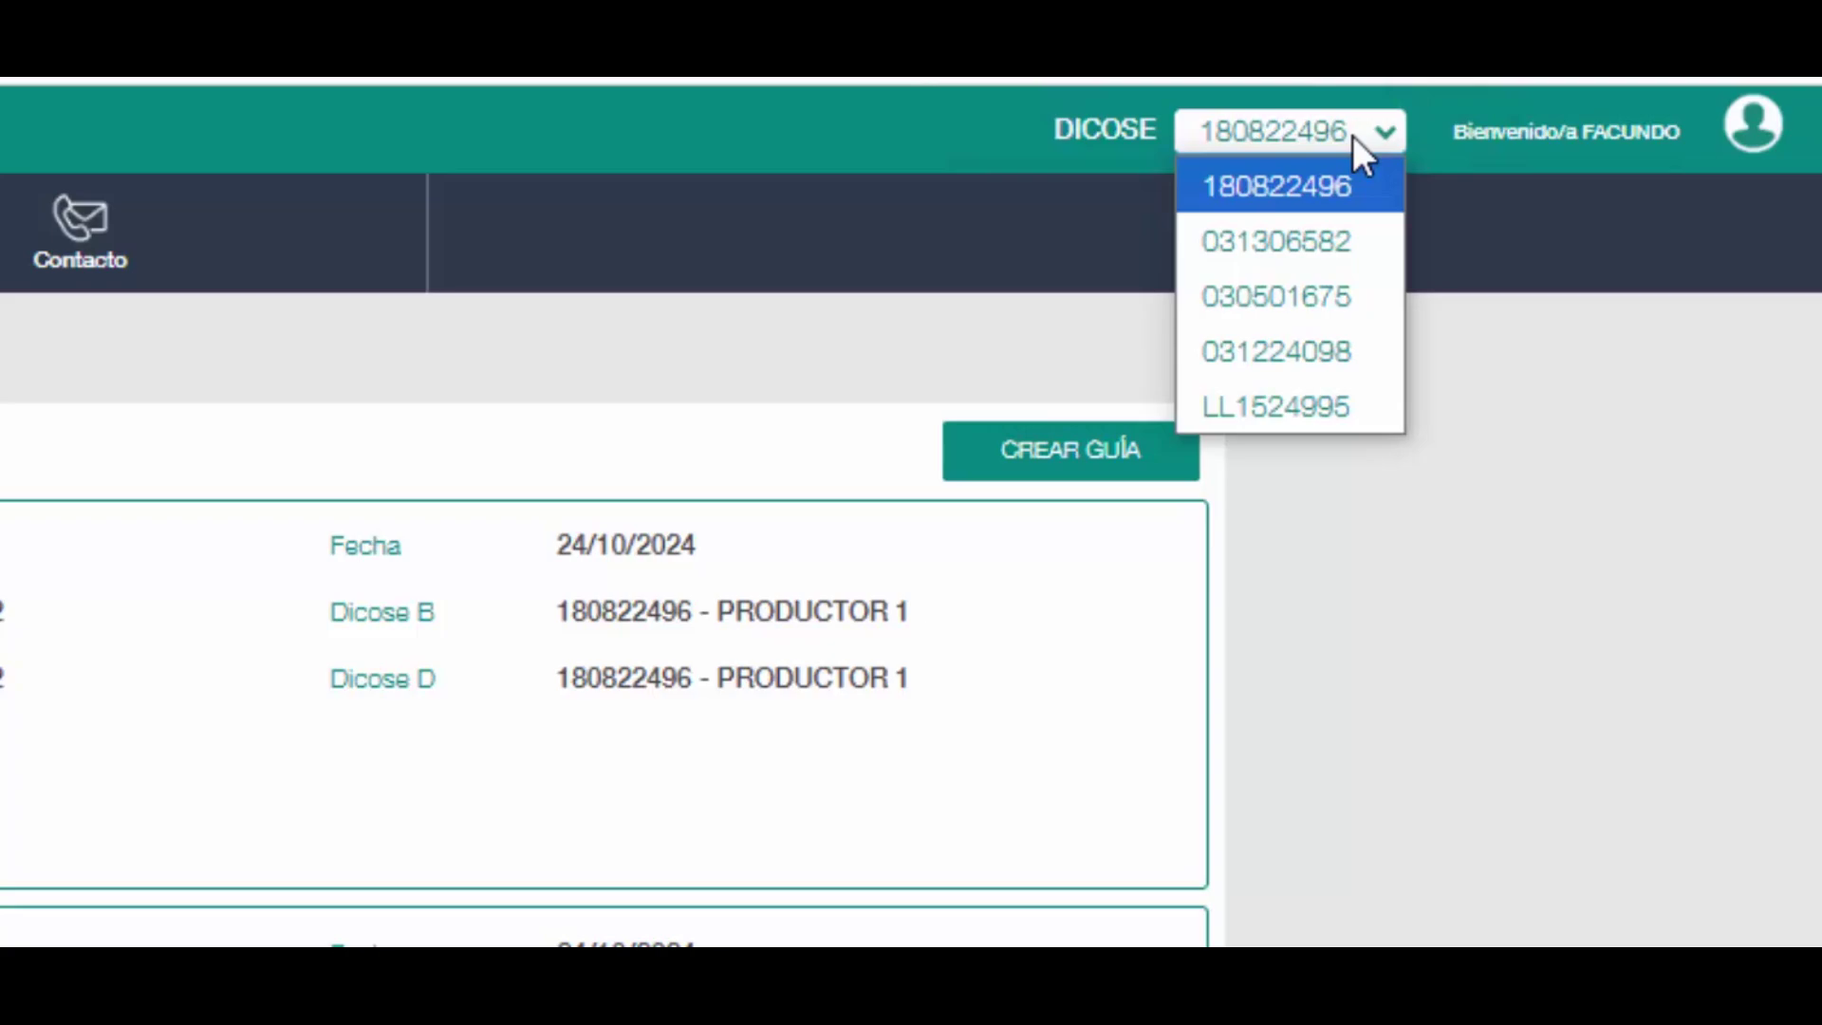
left_click(1357, 296)
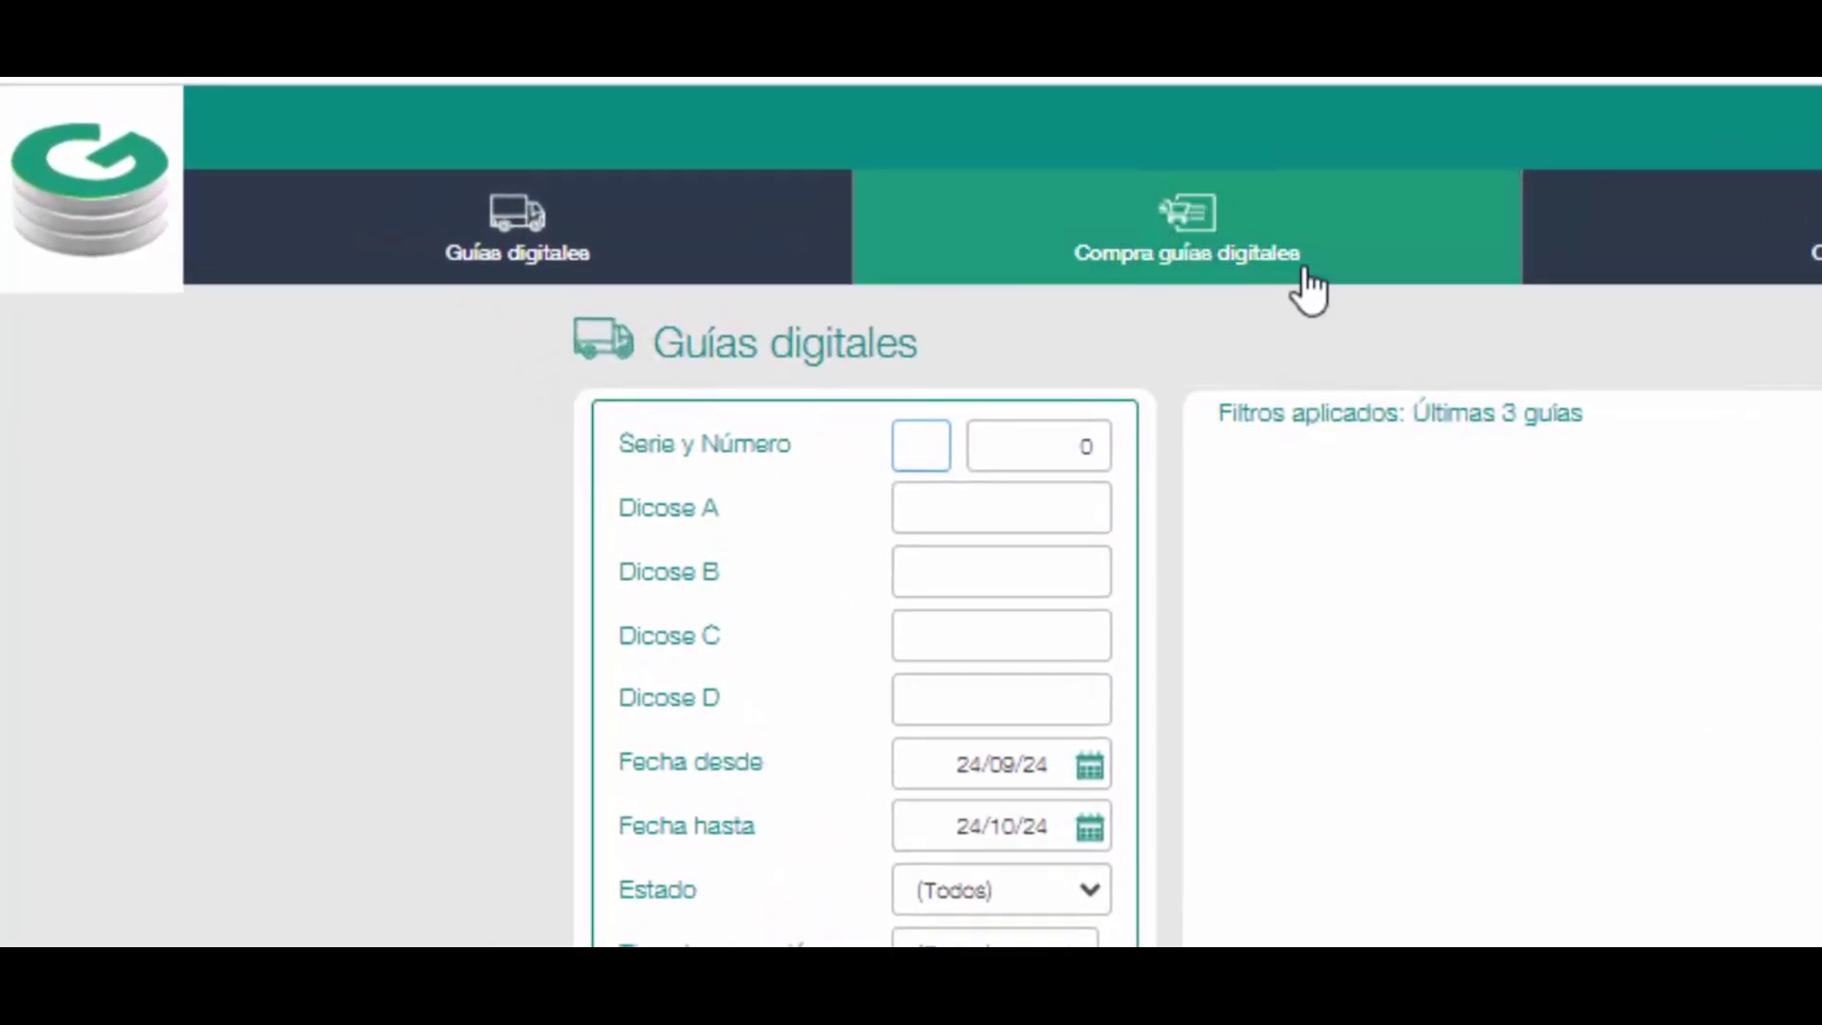
- Start a new guide purchase under Compra guías digitales for a quantity of 2 and confirm it
left_click(1308, 277)
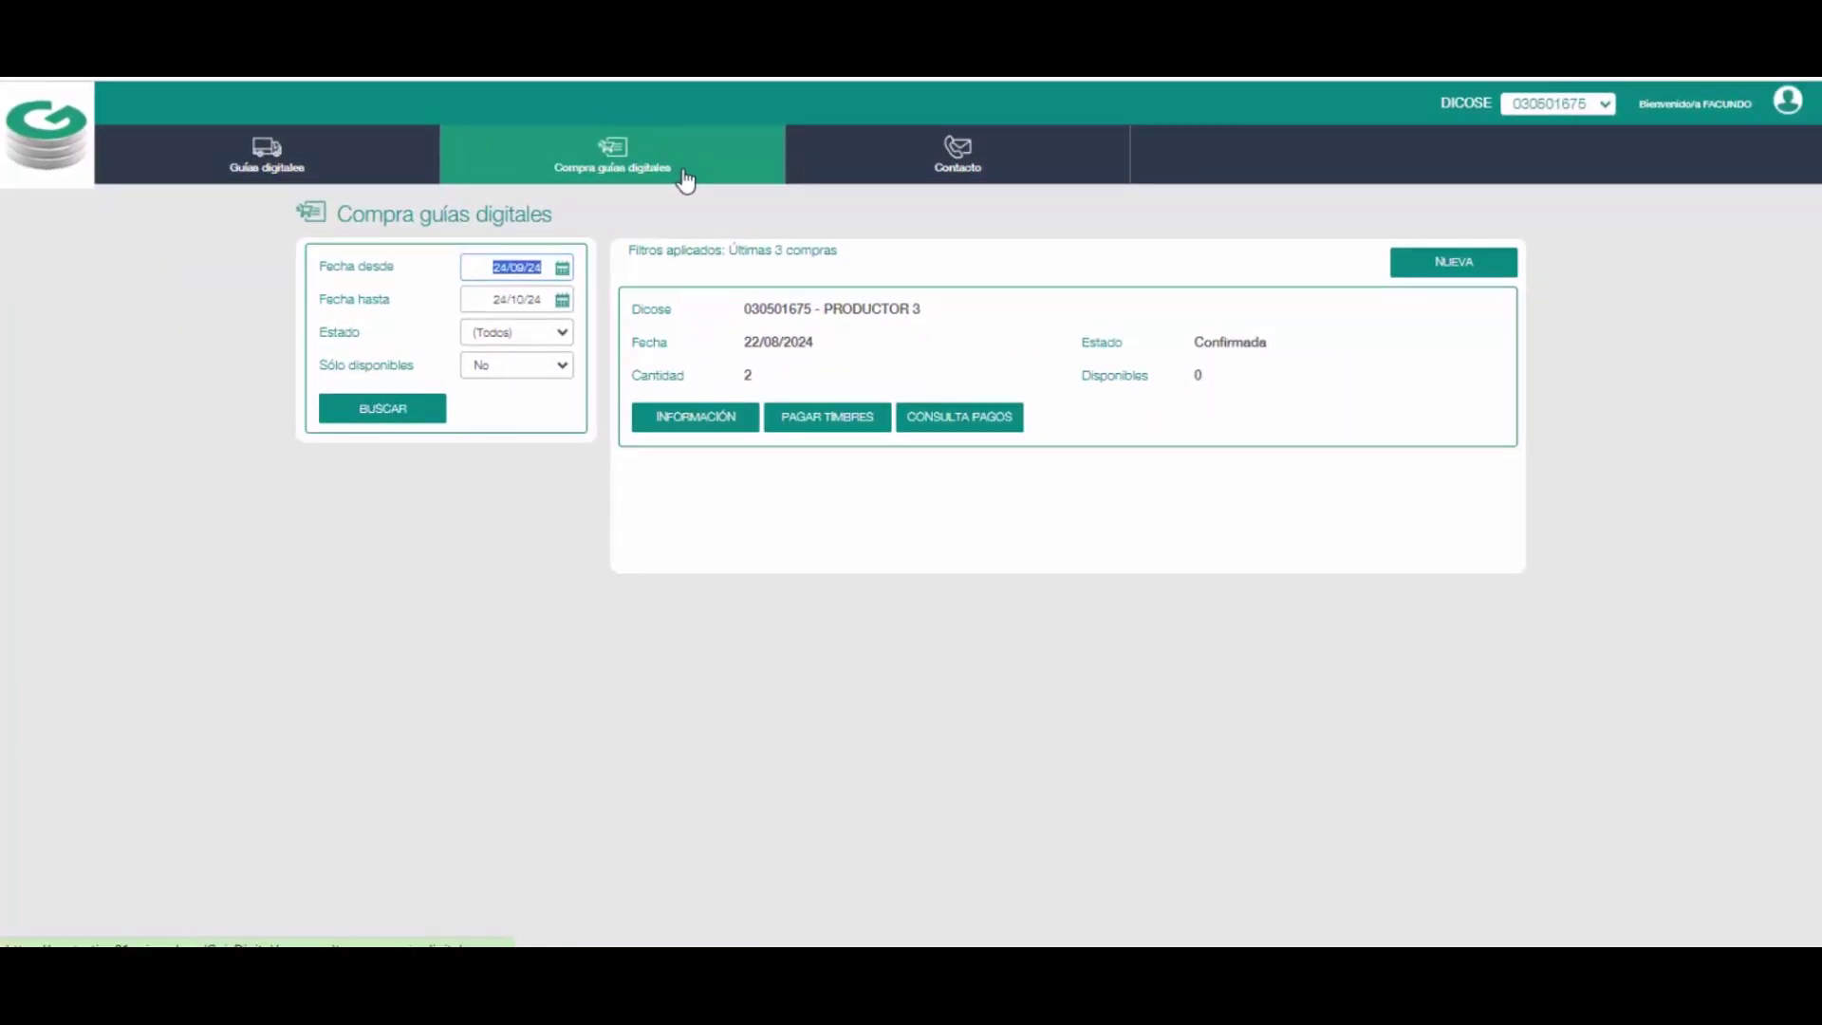
left_click(1410, 283)
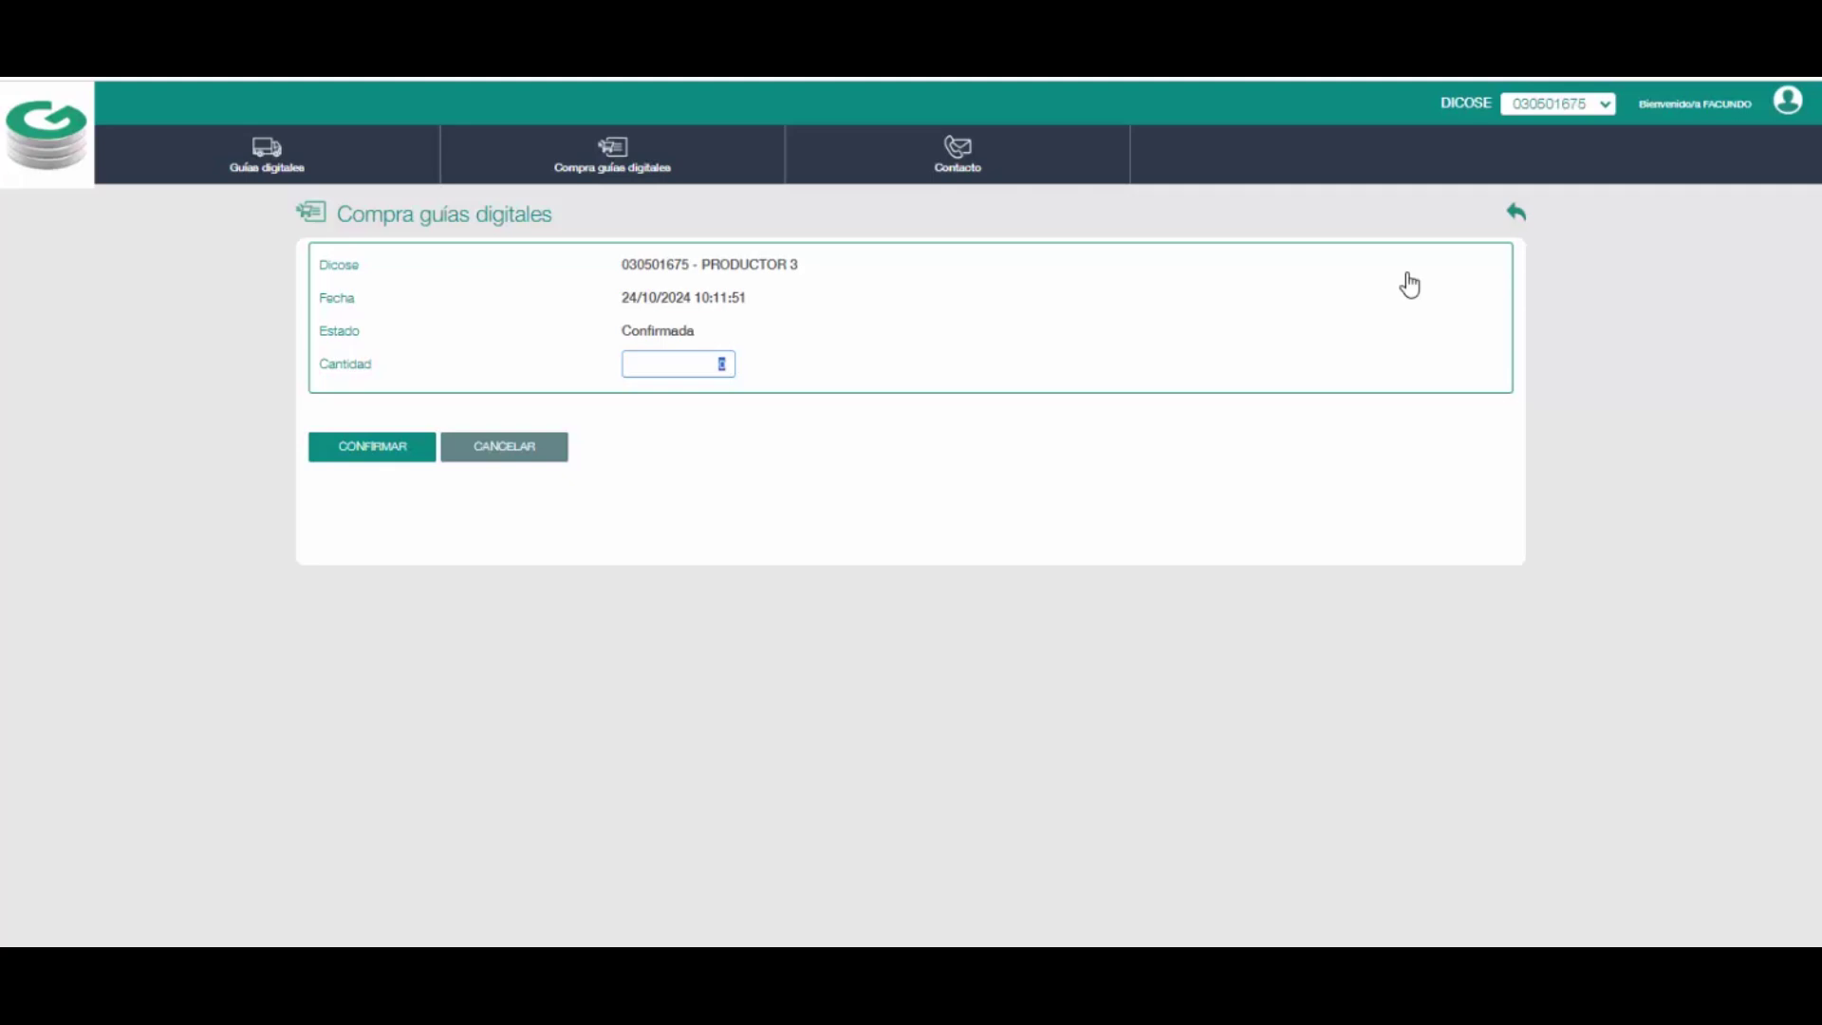
type("2")
left_click(394, 468)
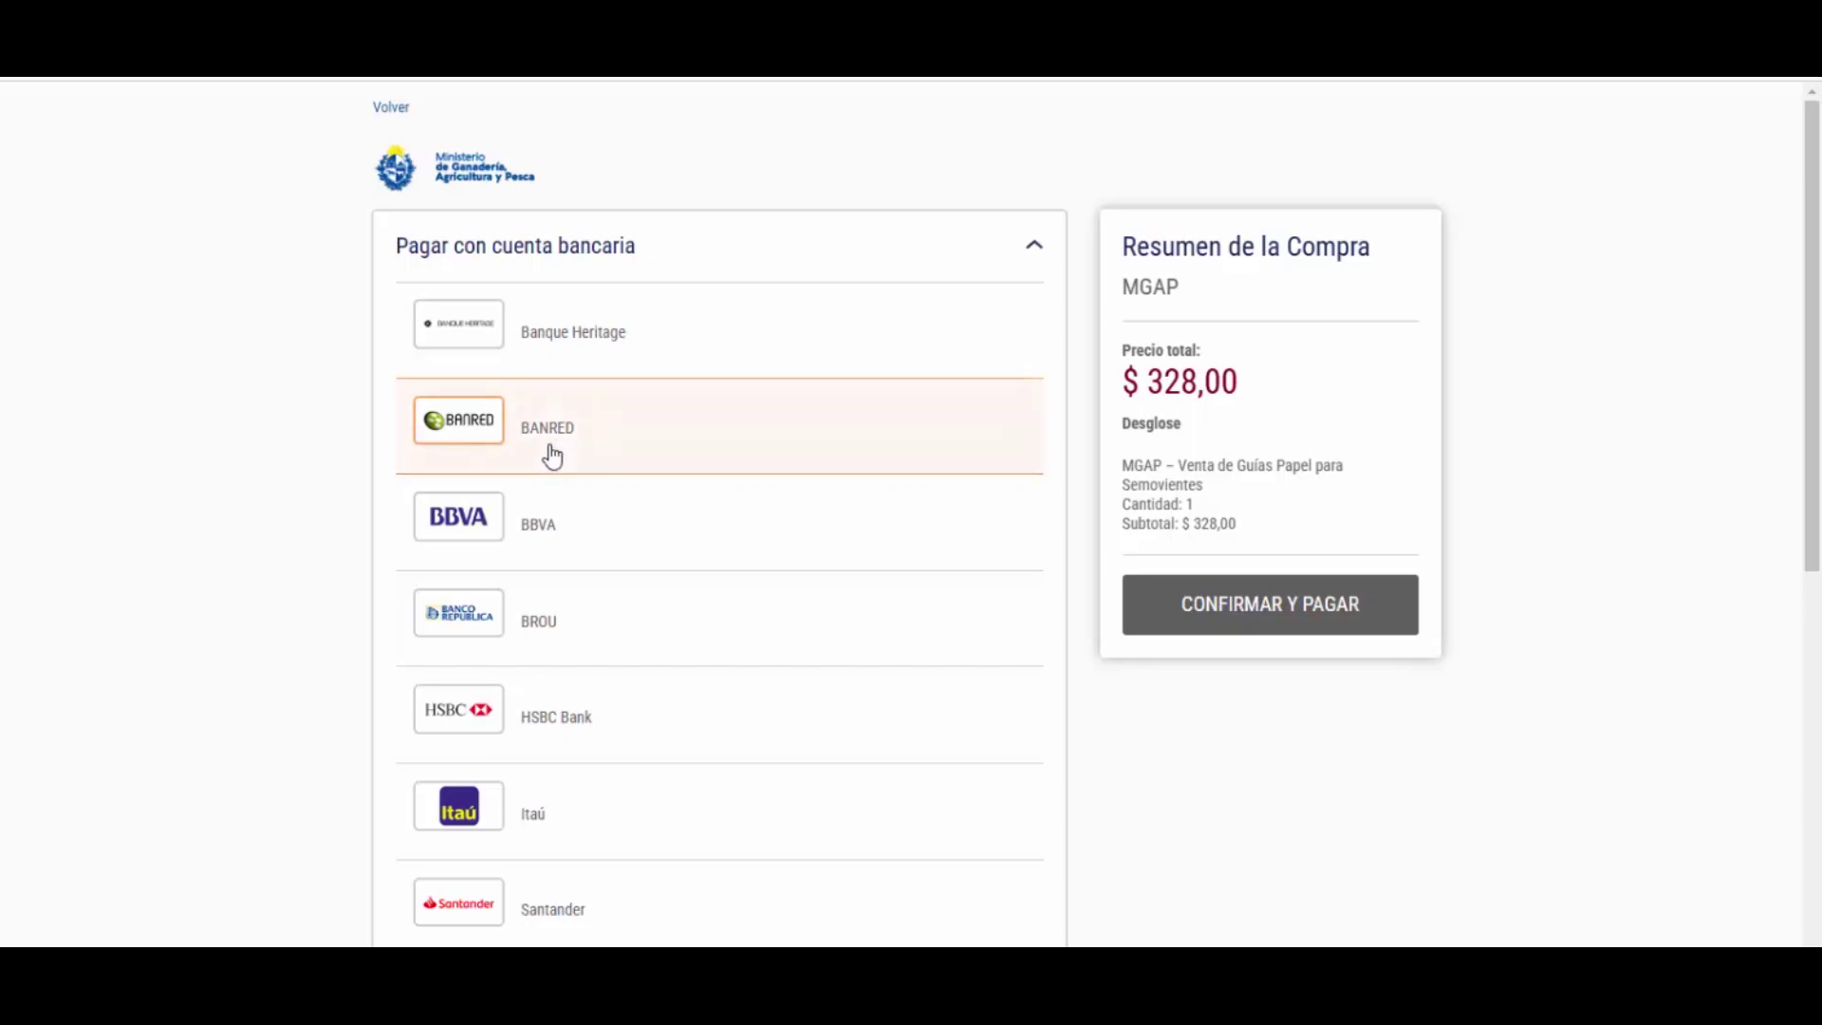
- Pay the $328,00 guide purchase from a BROU bank account
scroll(585, 532, "down", 4)
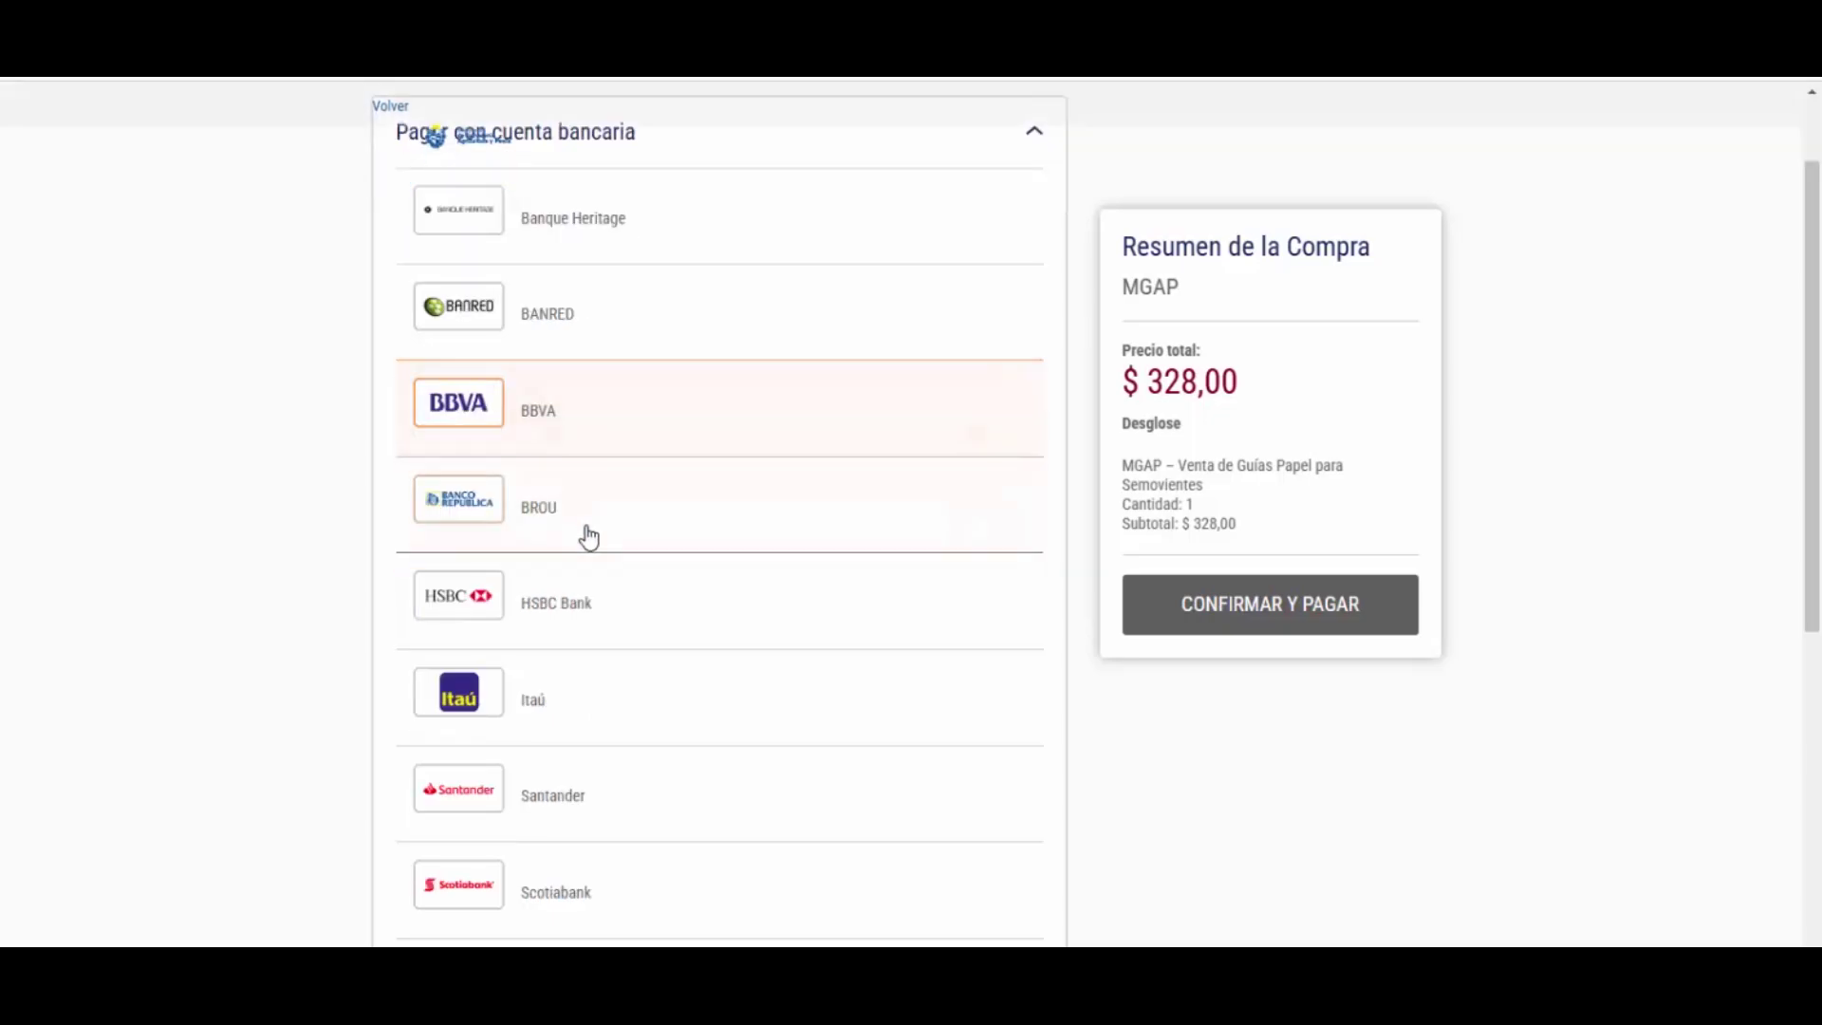
scroll(599, 548, "up", 1)
scroll(600, 549, "up", 2)
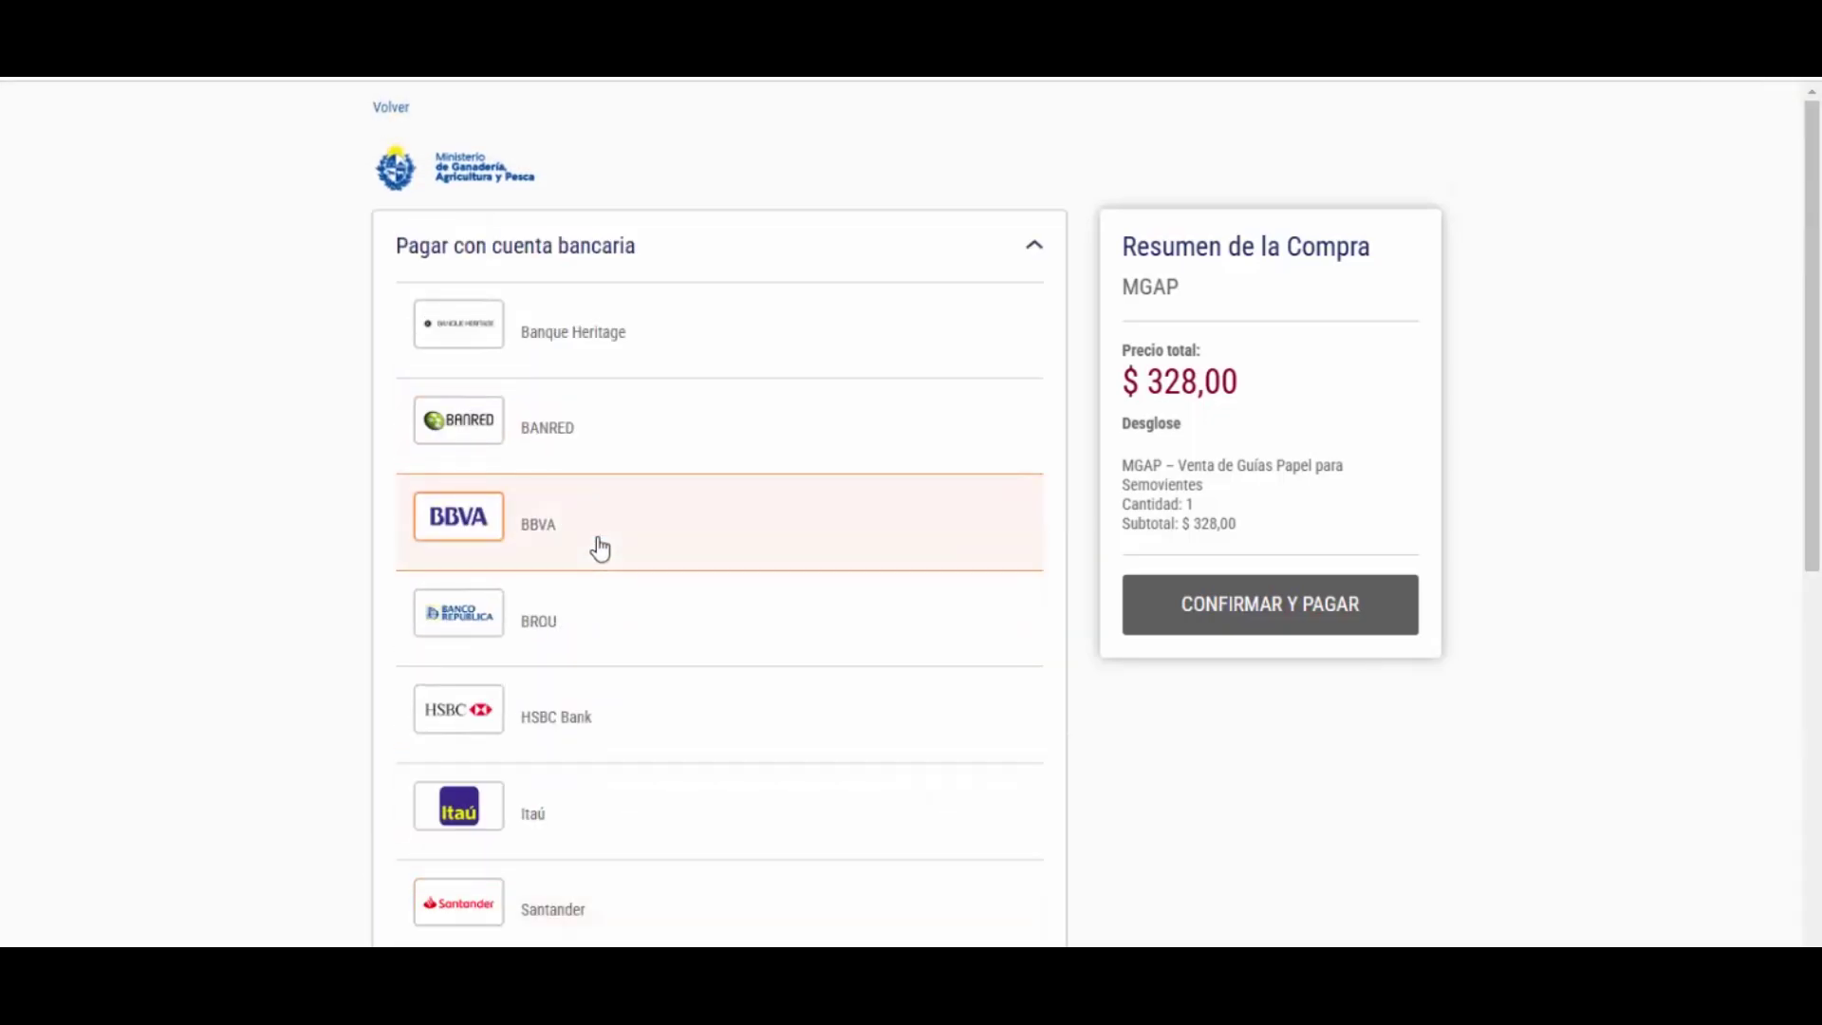
scroll(599, 548, "down", 6)
scroll(599, 548, "up", 2)
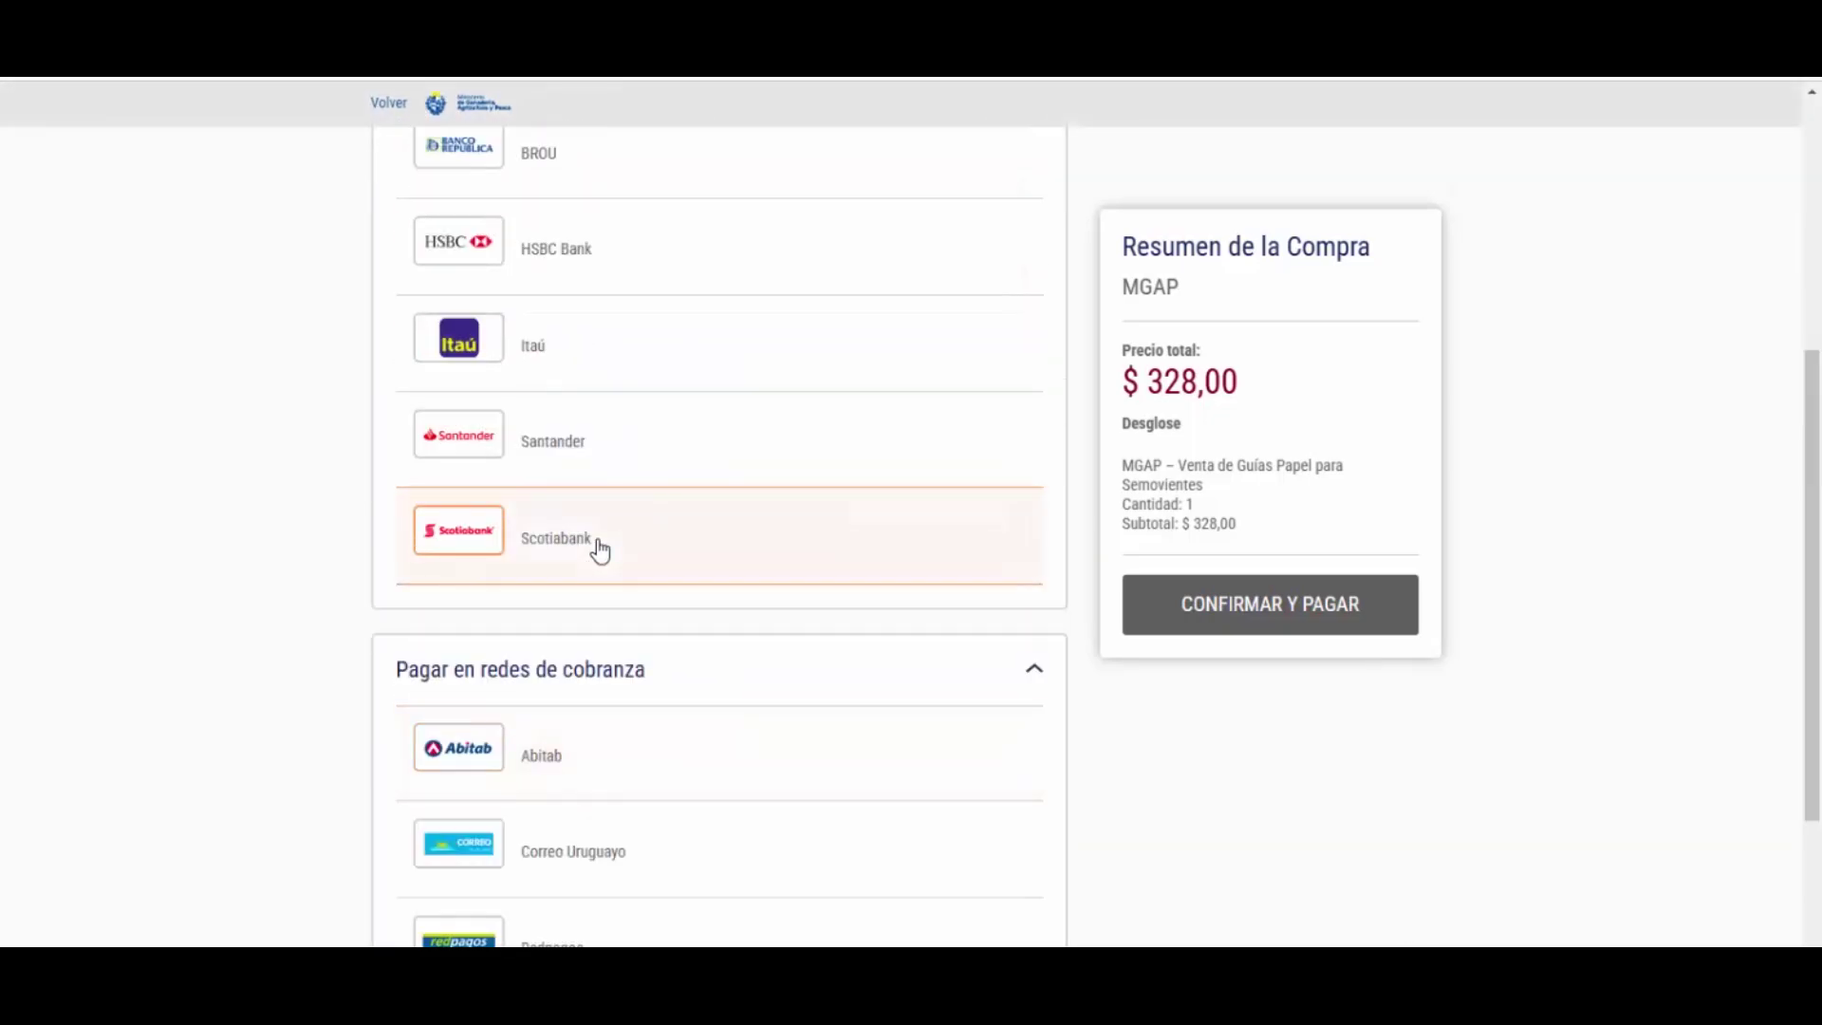
scroll(600, 548, "up", 1)
scroll(598, 549, "down", 3)
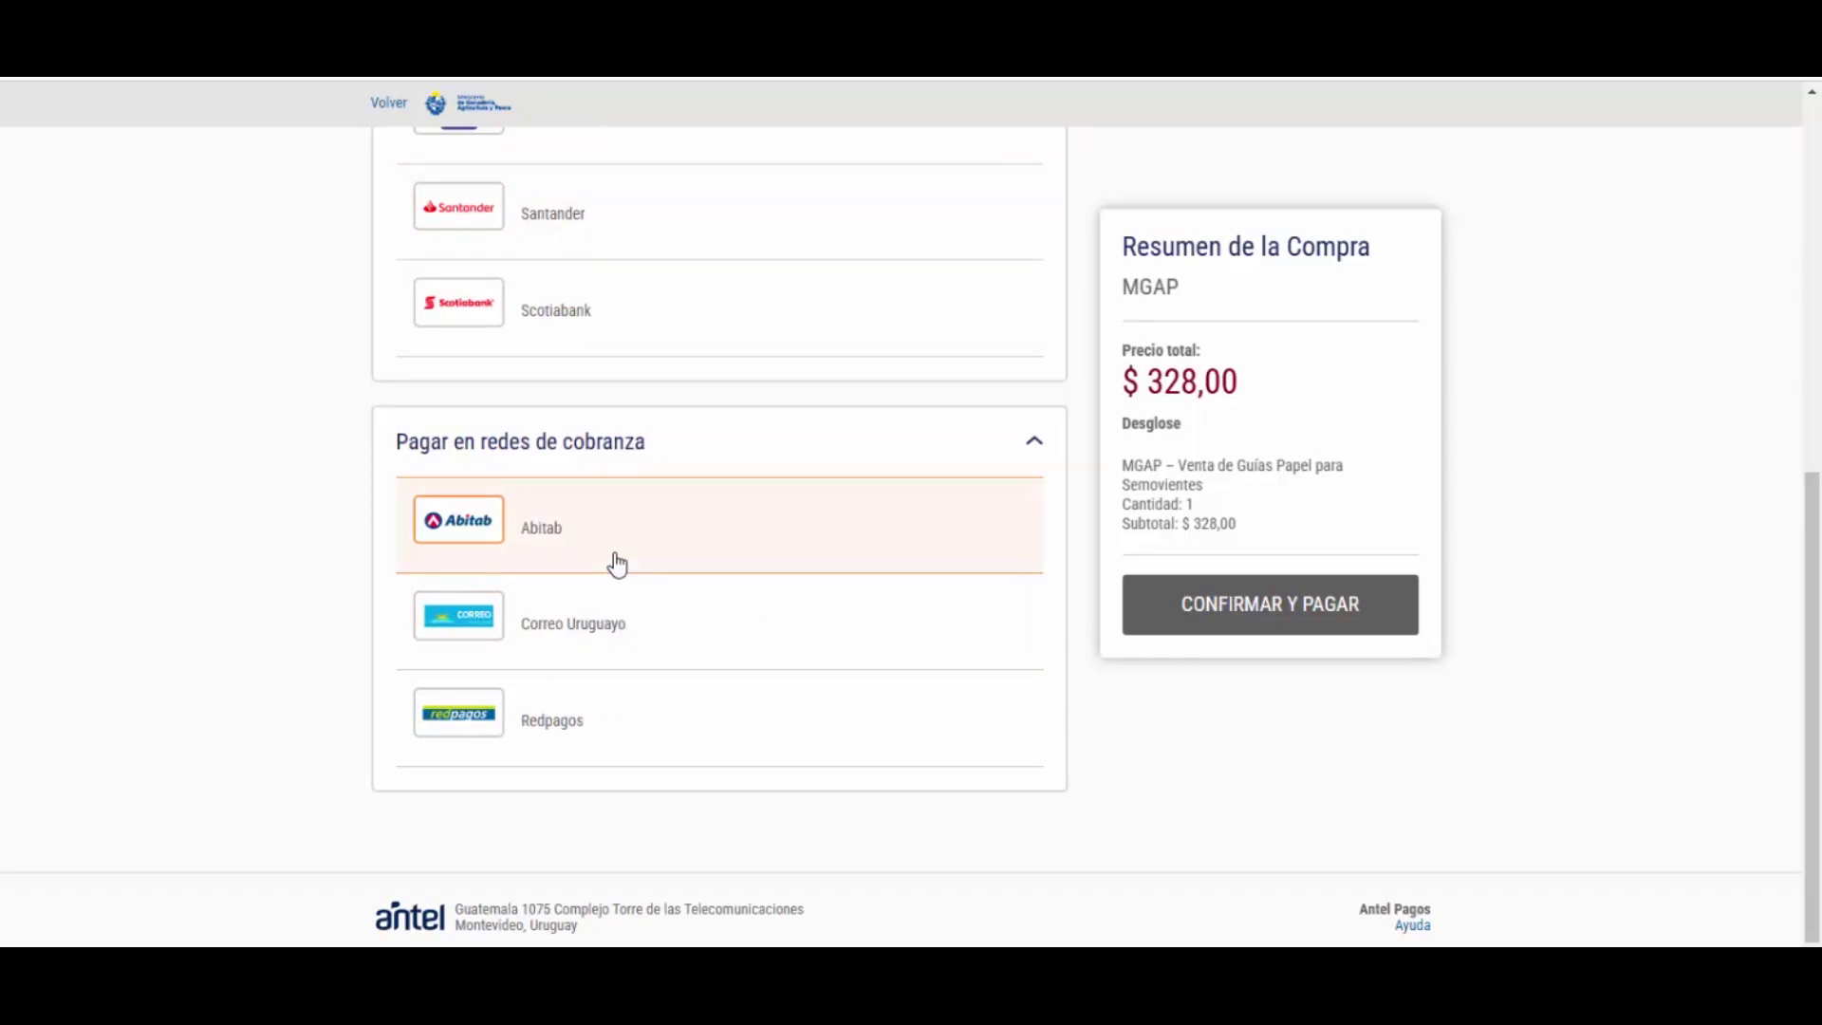
scroll(673, 517, "up", 6)
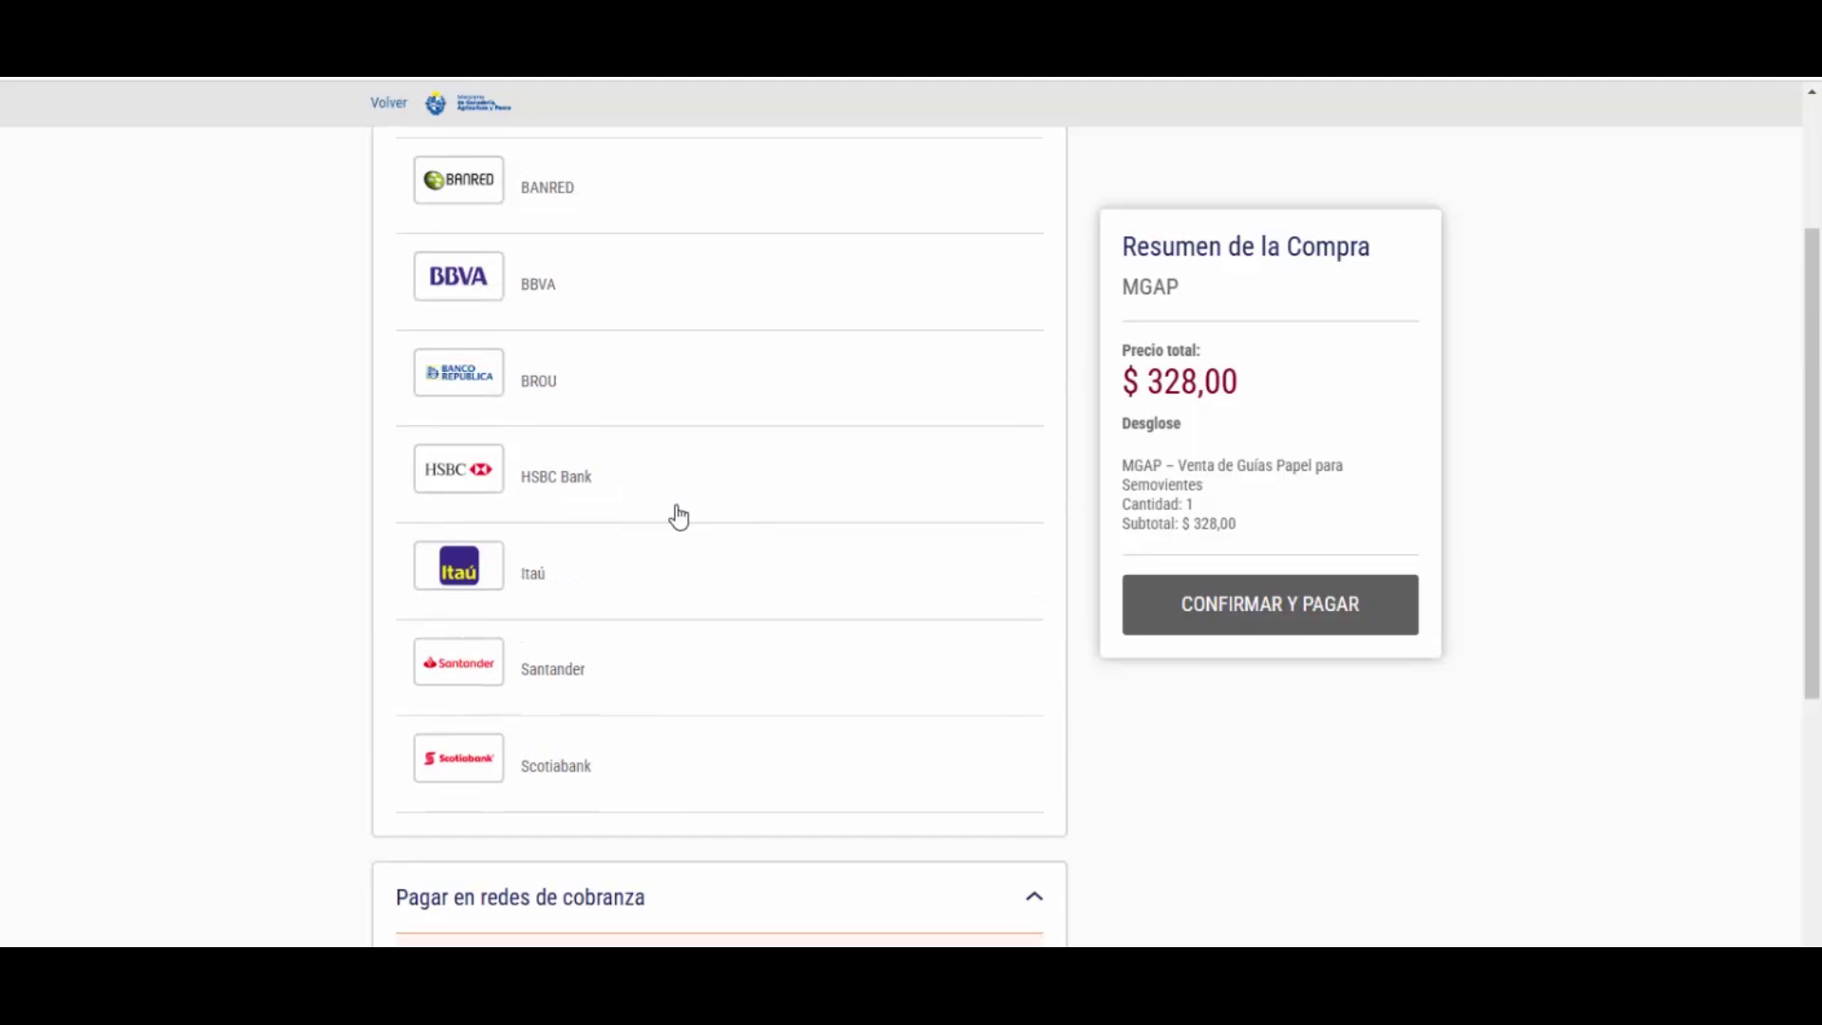
left_click(744, 528)
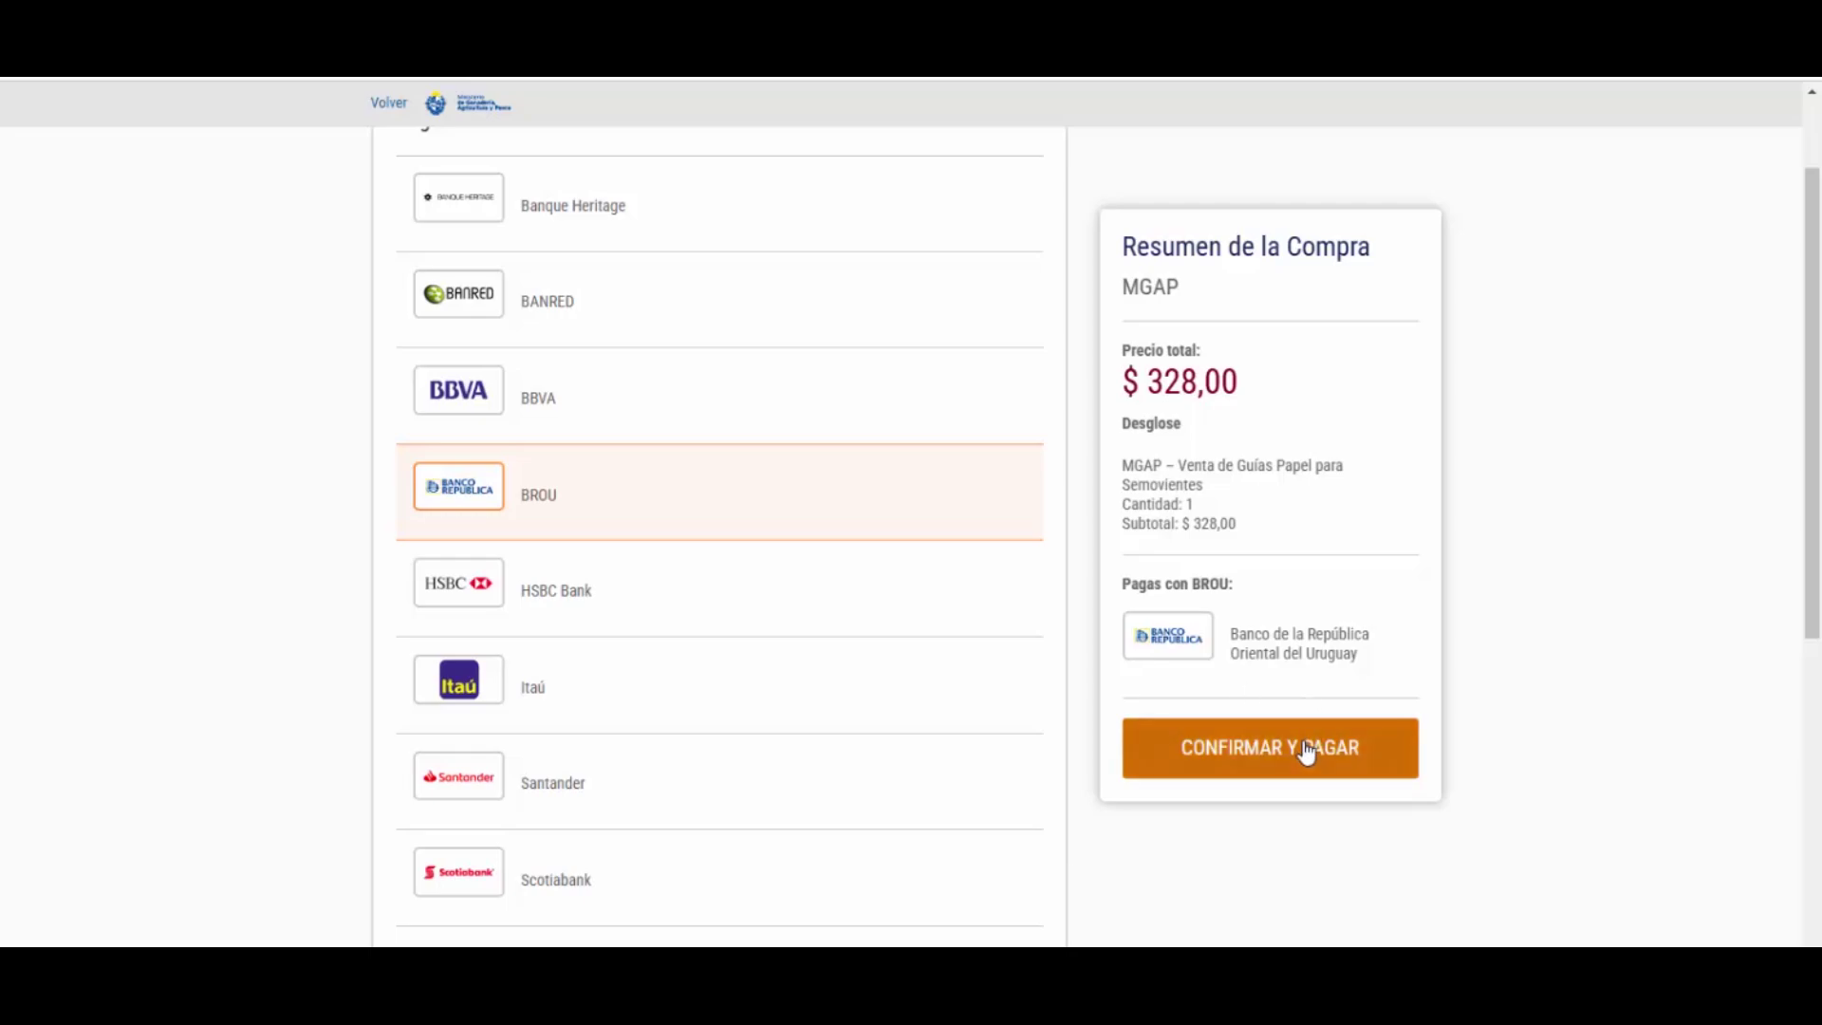
left_click(1290, 770)
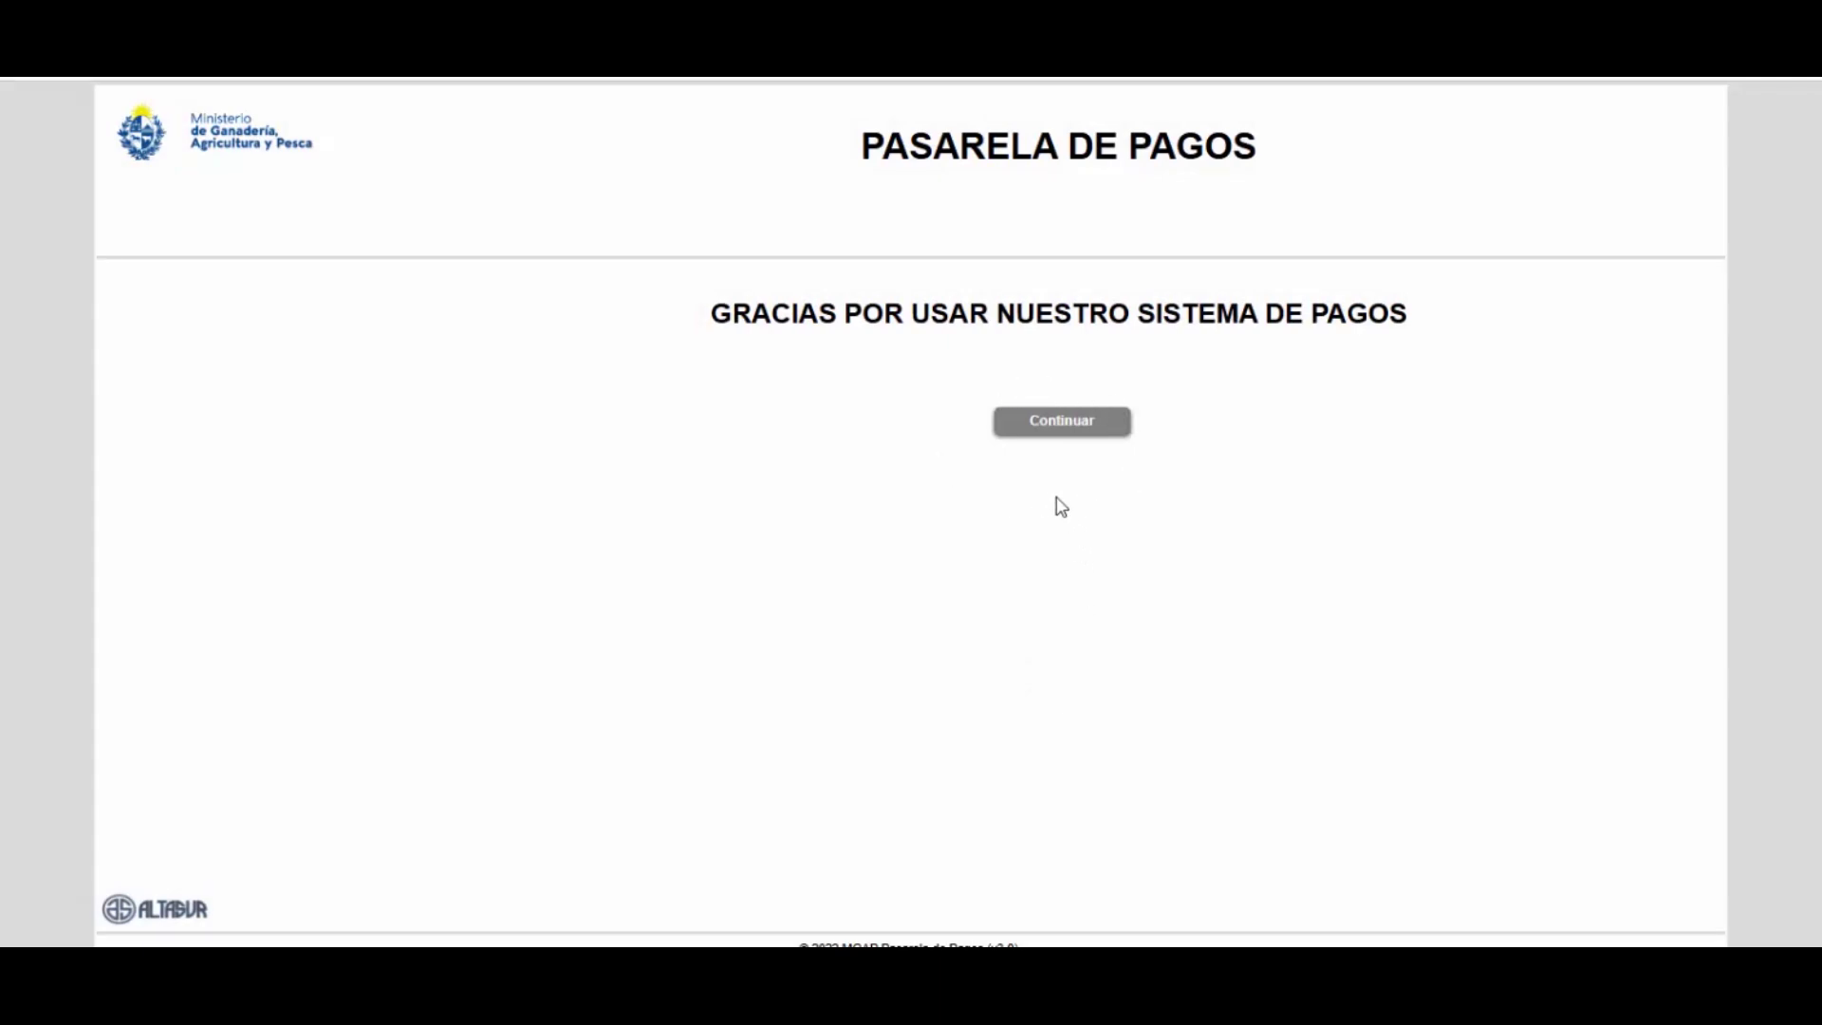
- Pay the $60,00 CJPPU digital stamp through BROU and return to the purchases list
left_click(1074, 442)
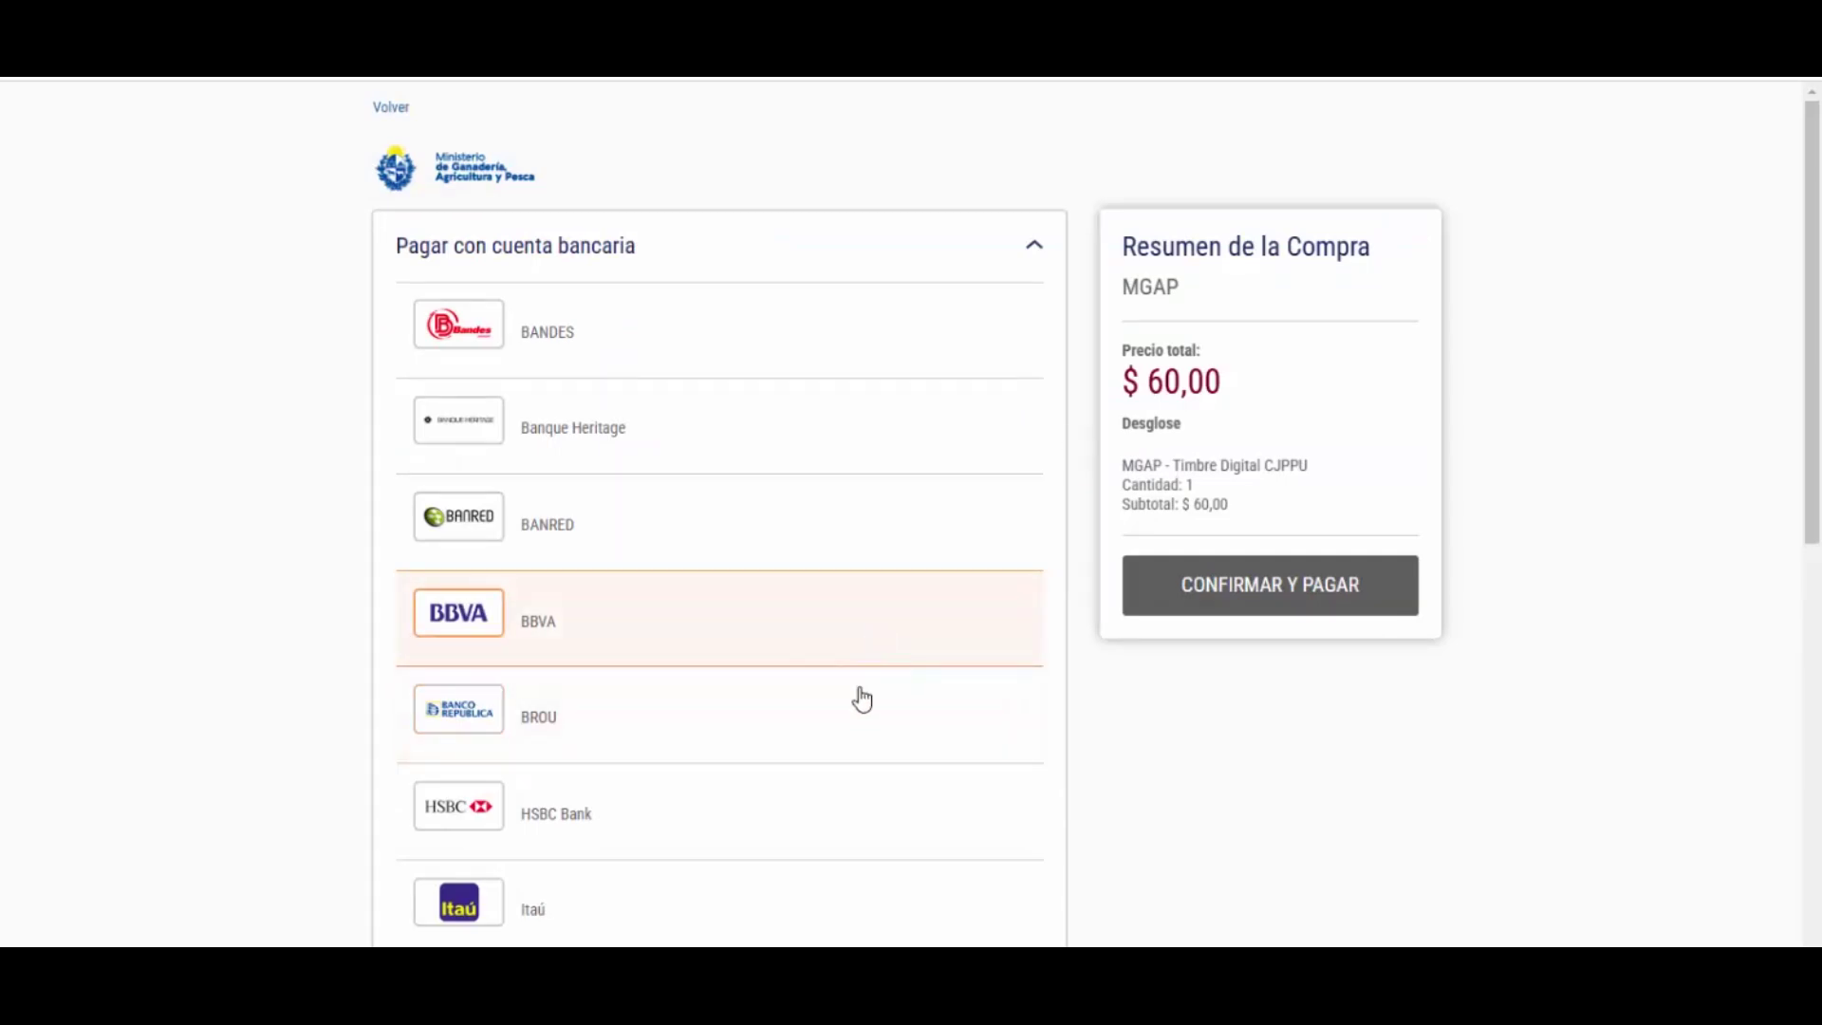
left_click(846, 740)
scroll(1273, 614, "down", 2)
left_click(1277, 745)
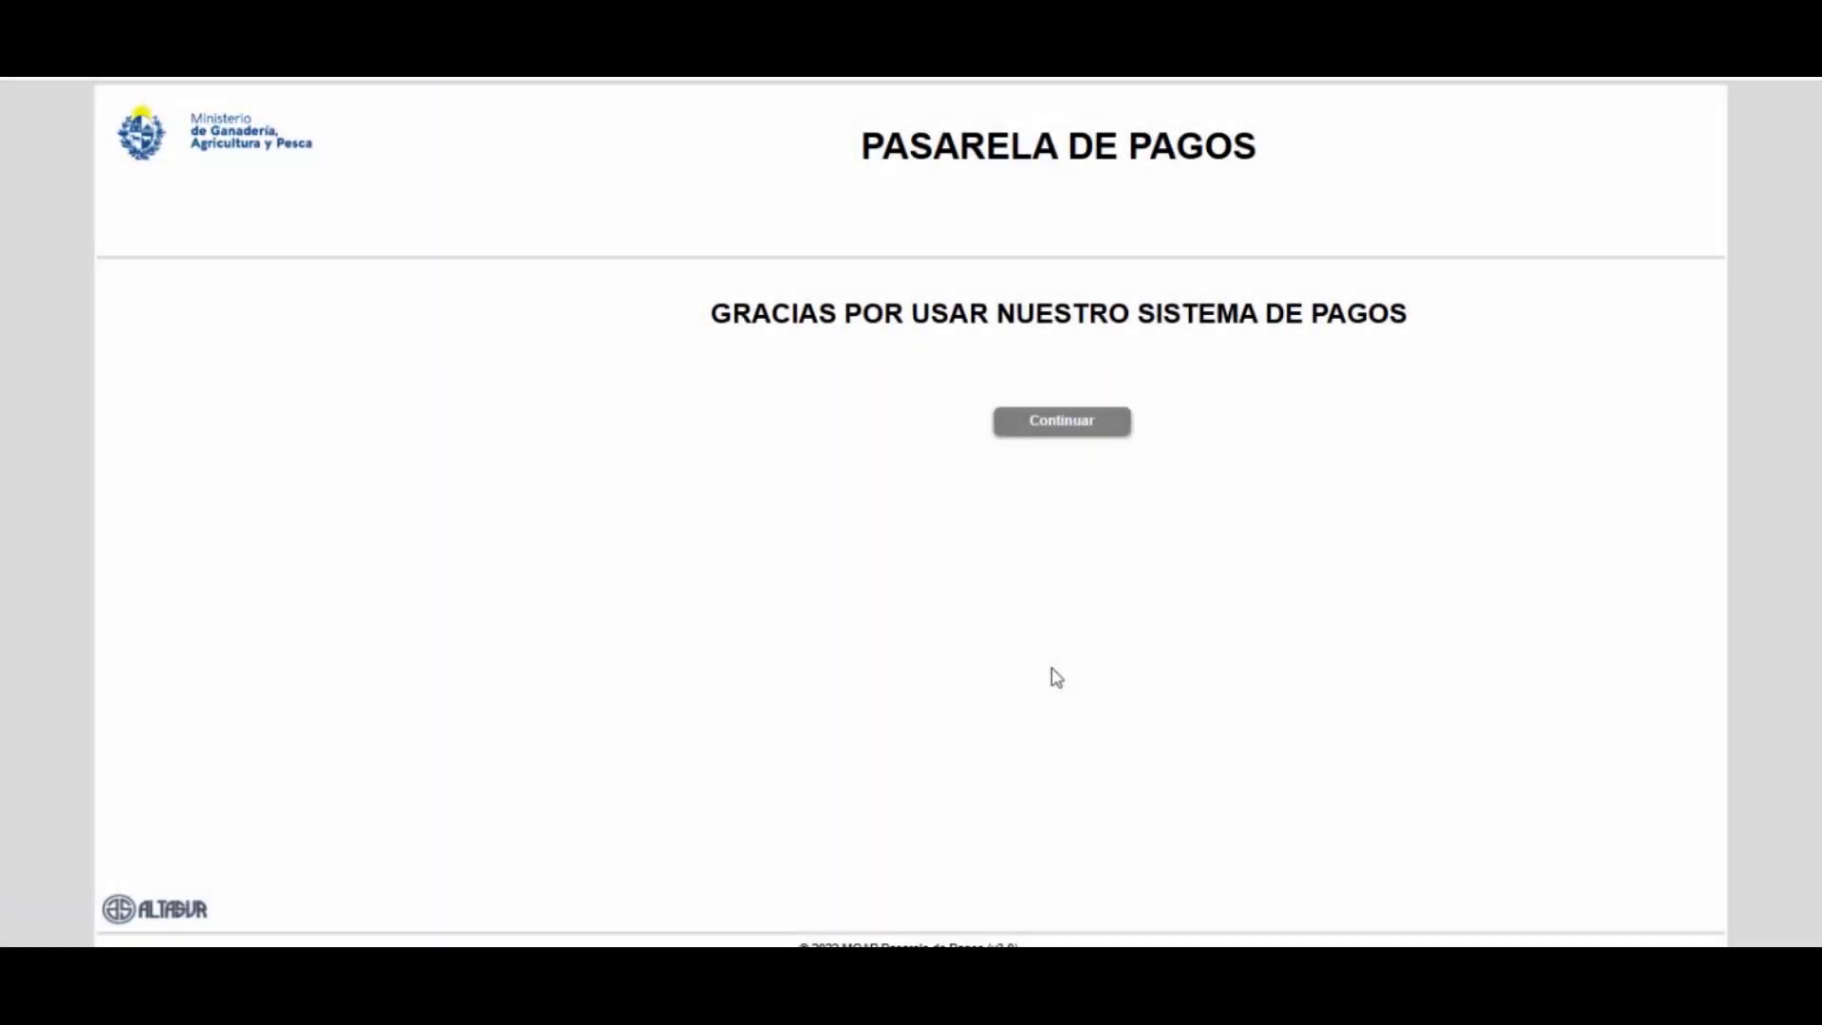
left_click(1034, 429)
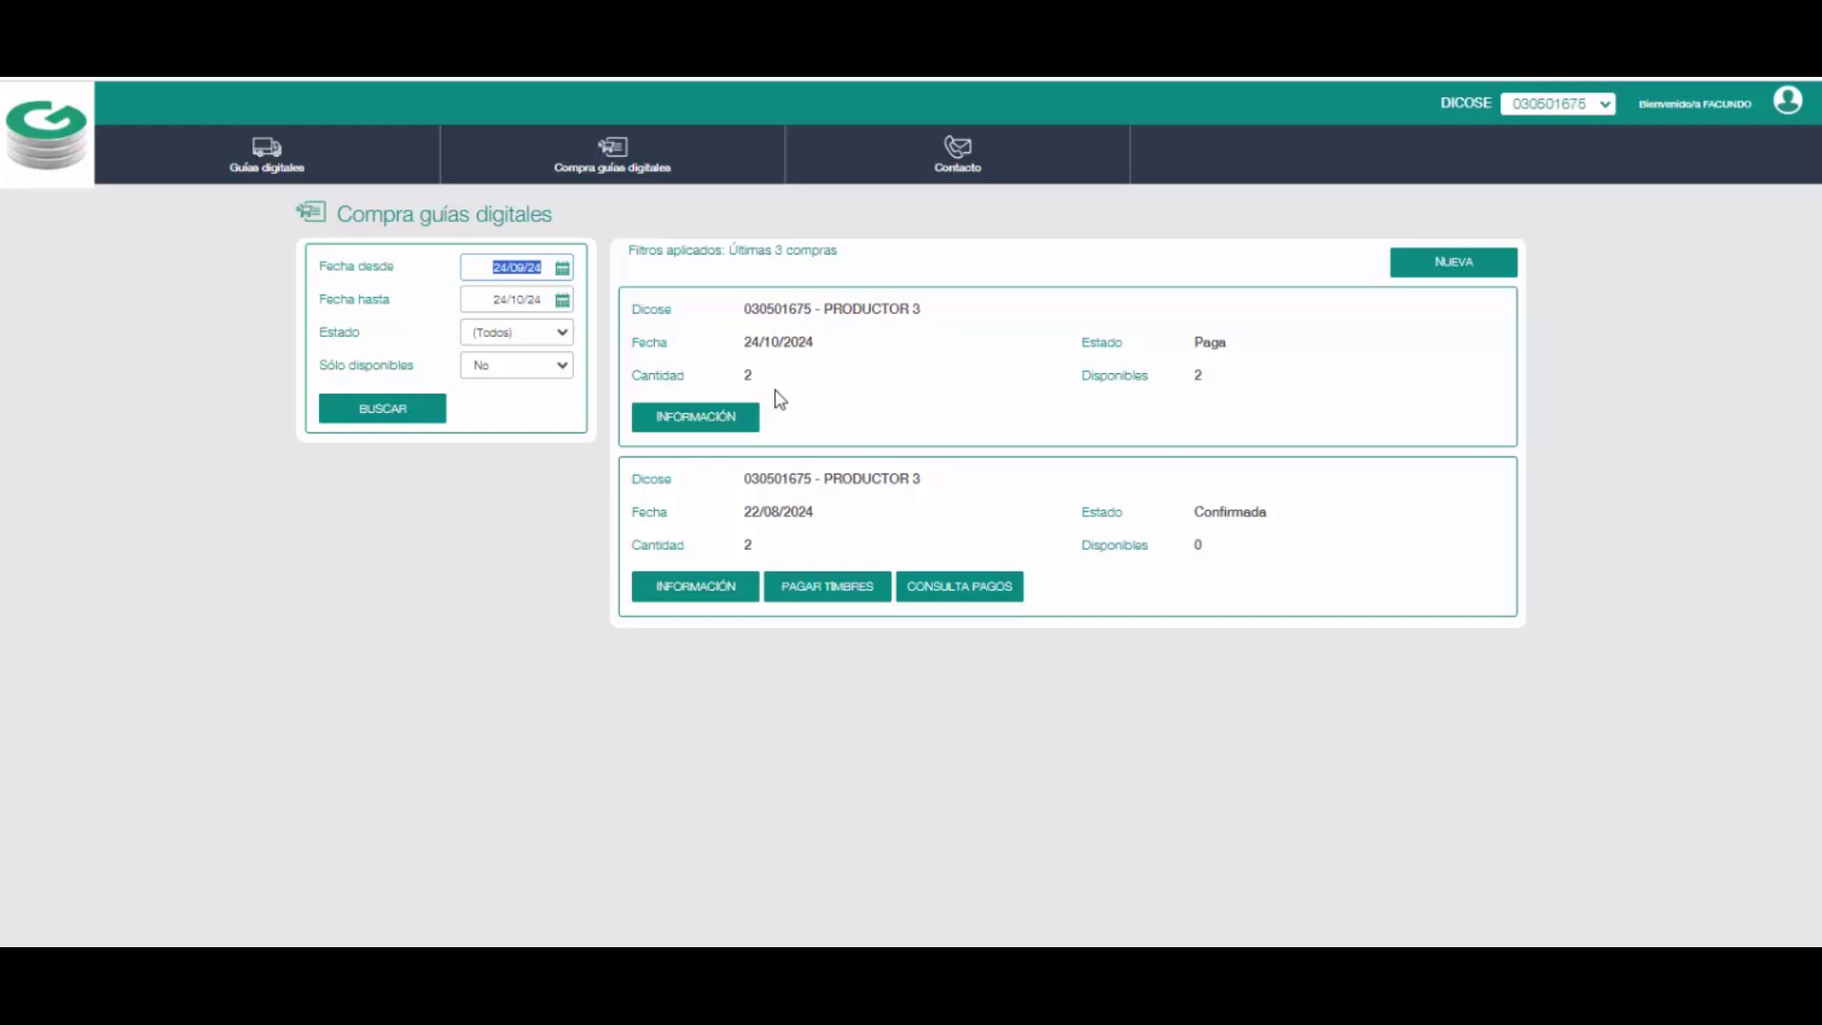
- Check the purchase details showing F 1641 and F 1642 as Disponible, then return to Guías digitales
left_click(733, 425)
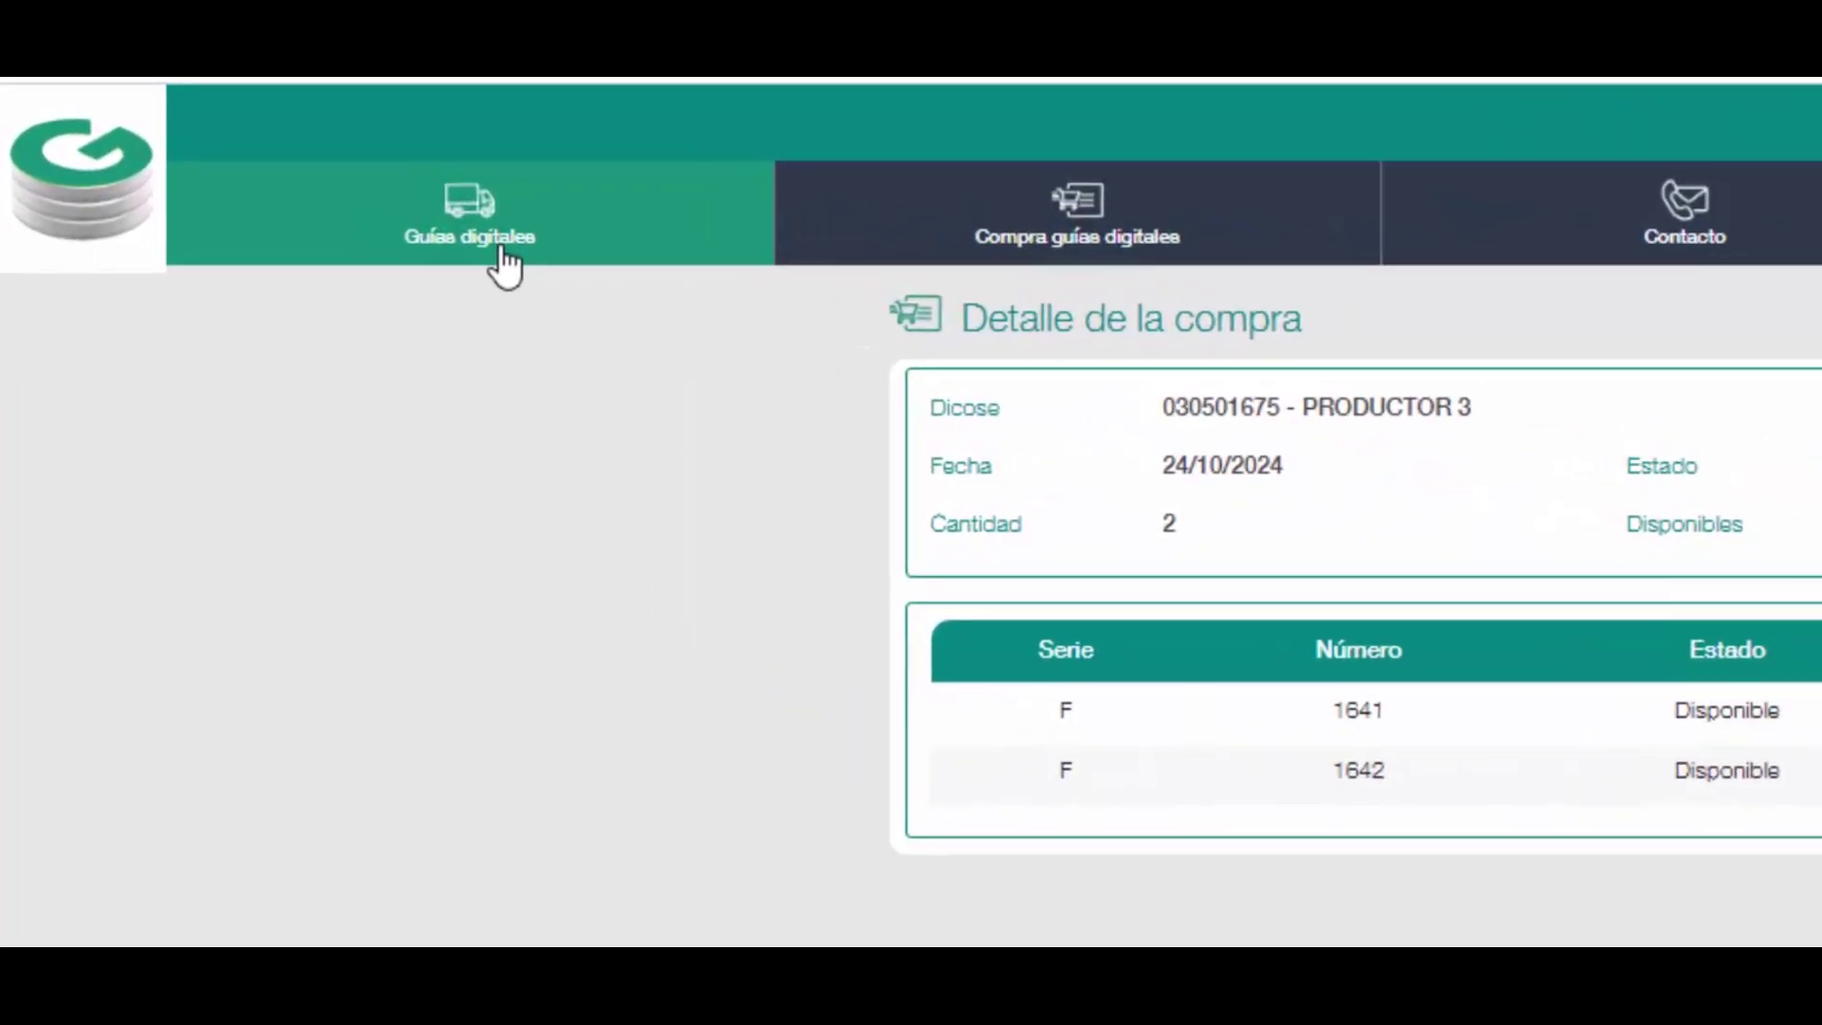
left_click(501, 251)
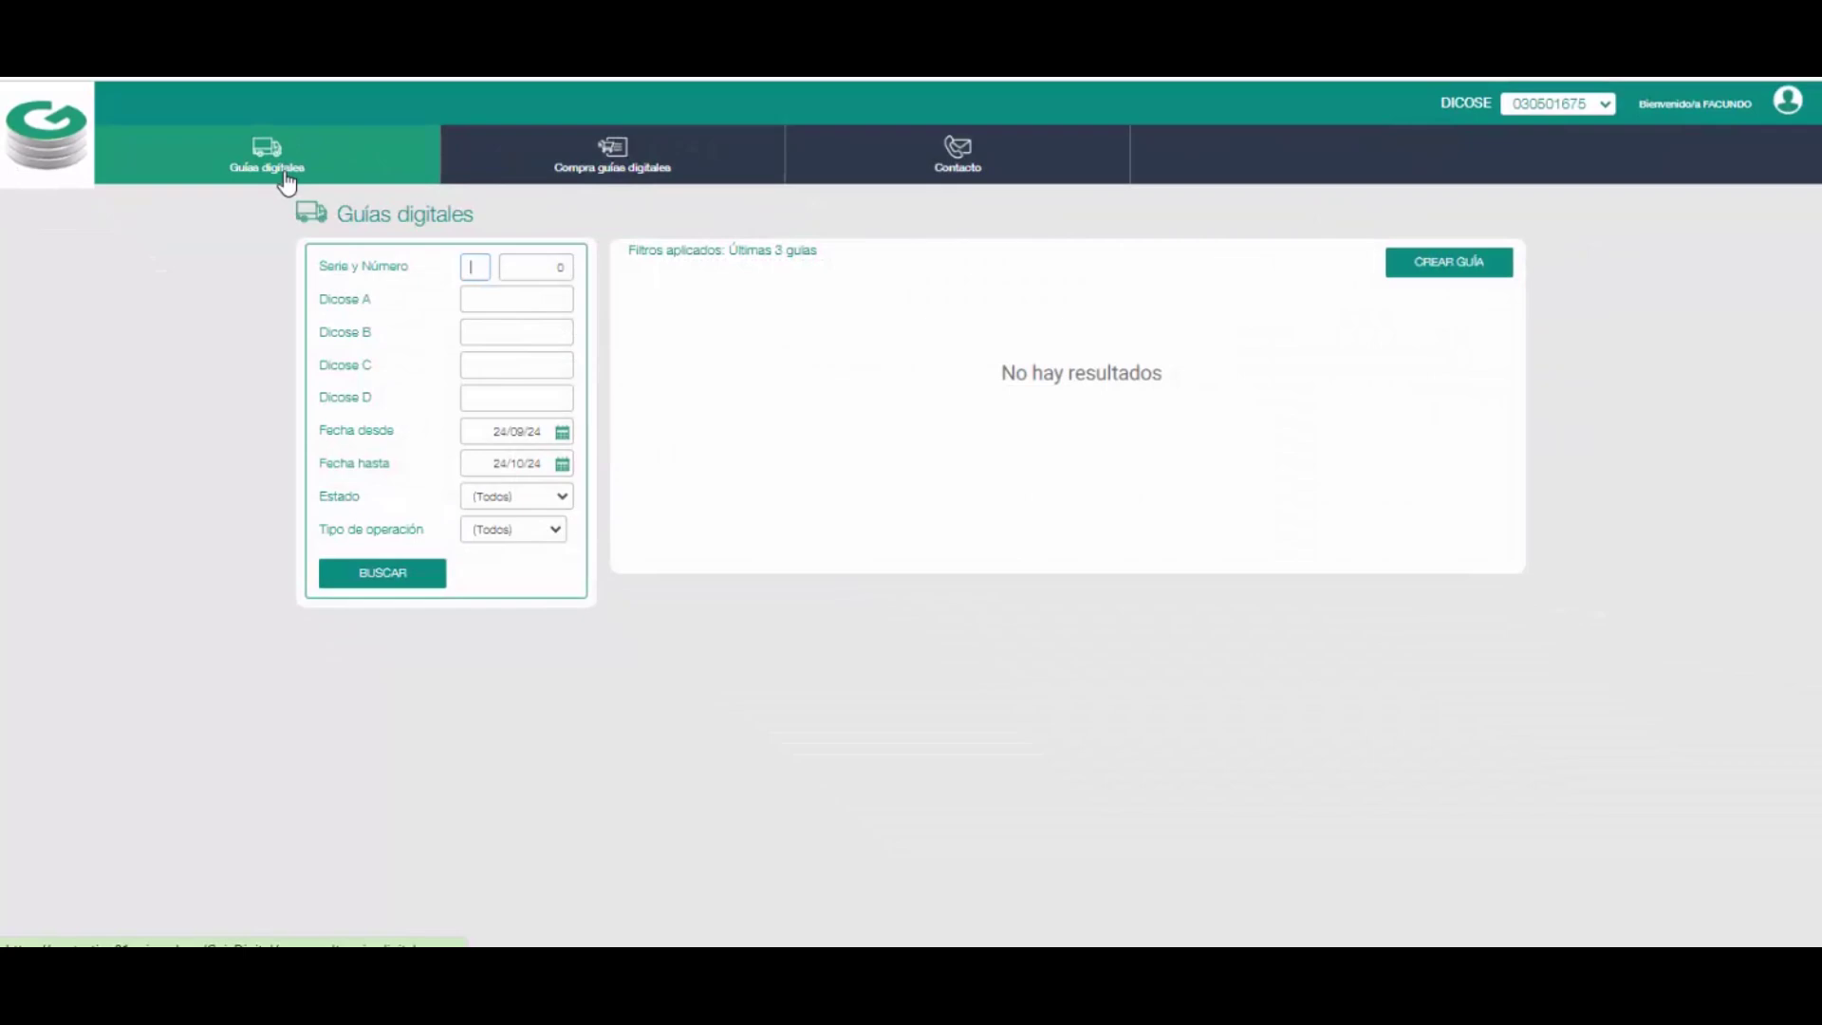
- Create a new digital guide form, F 1641, with PRODUCTOR 3 as Dicose A
left_click(1476, 267)
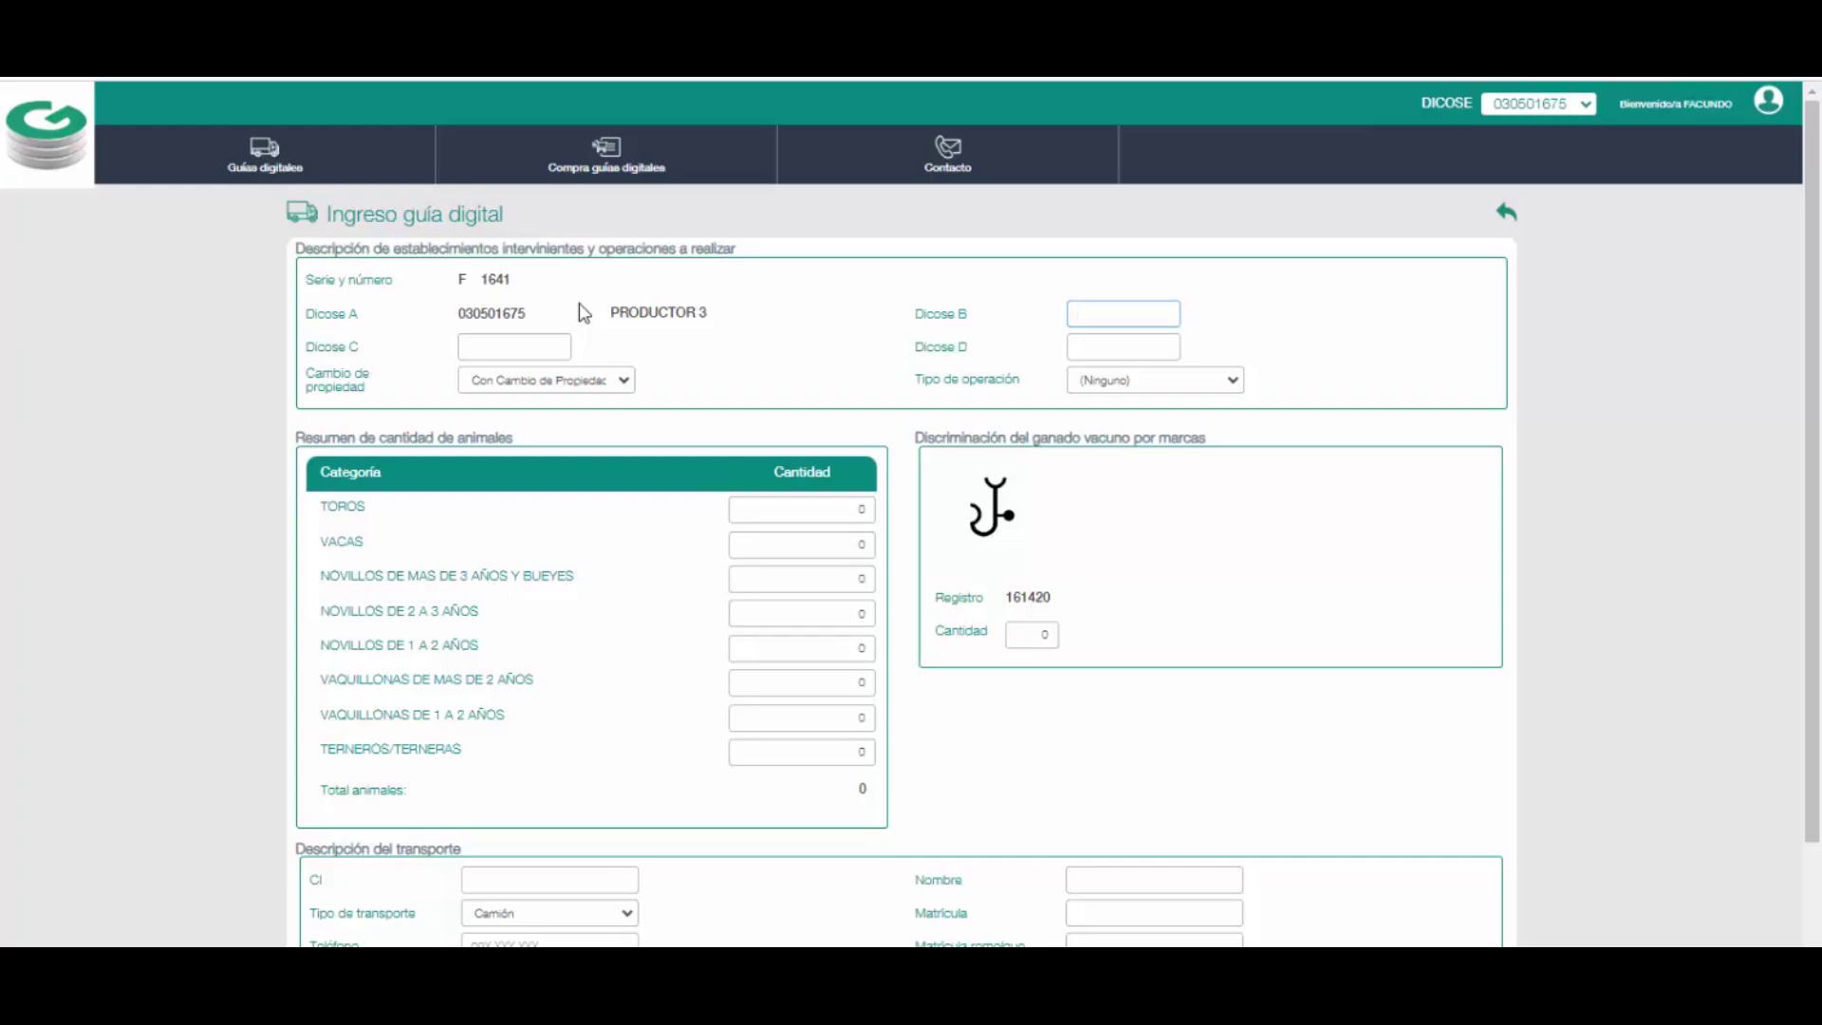
- Enter PRODUCTOR 1's DICOSE number as destination and keep Con Cambio de Propiedad
left_click(490, 350)
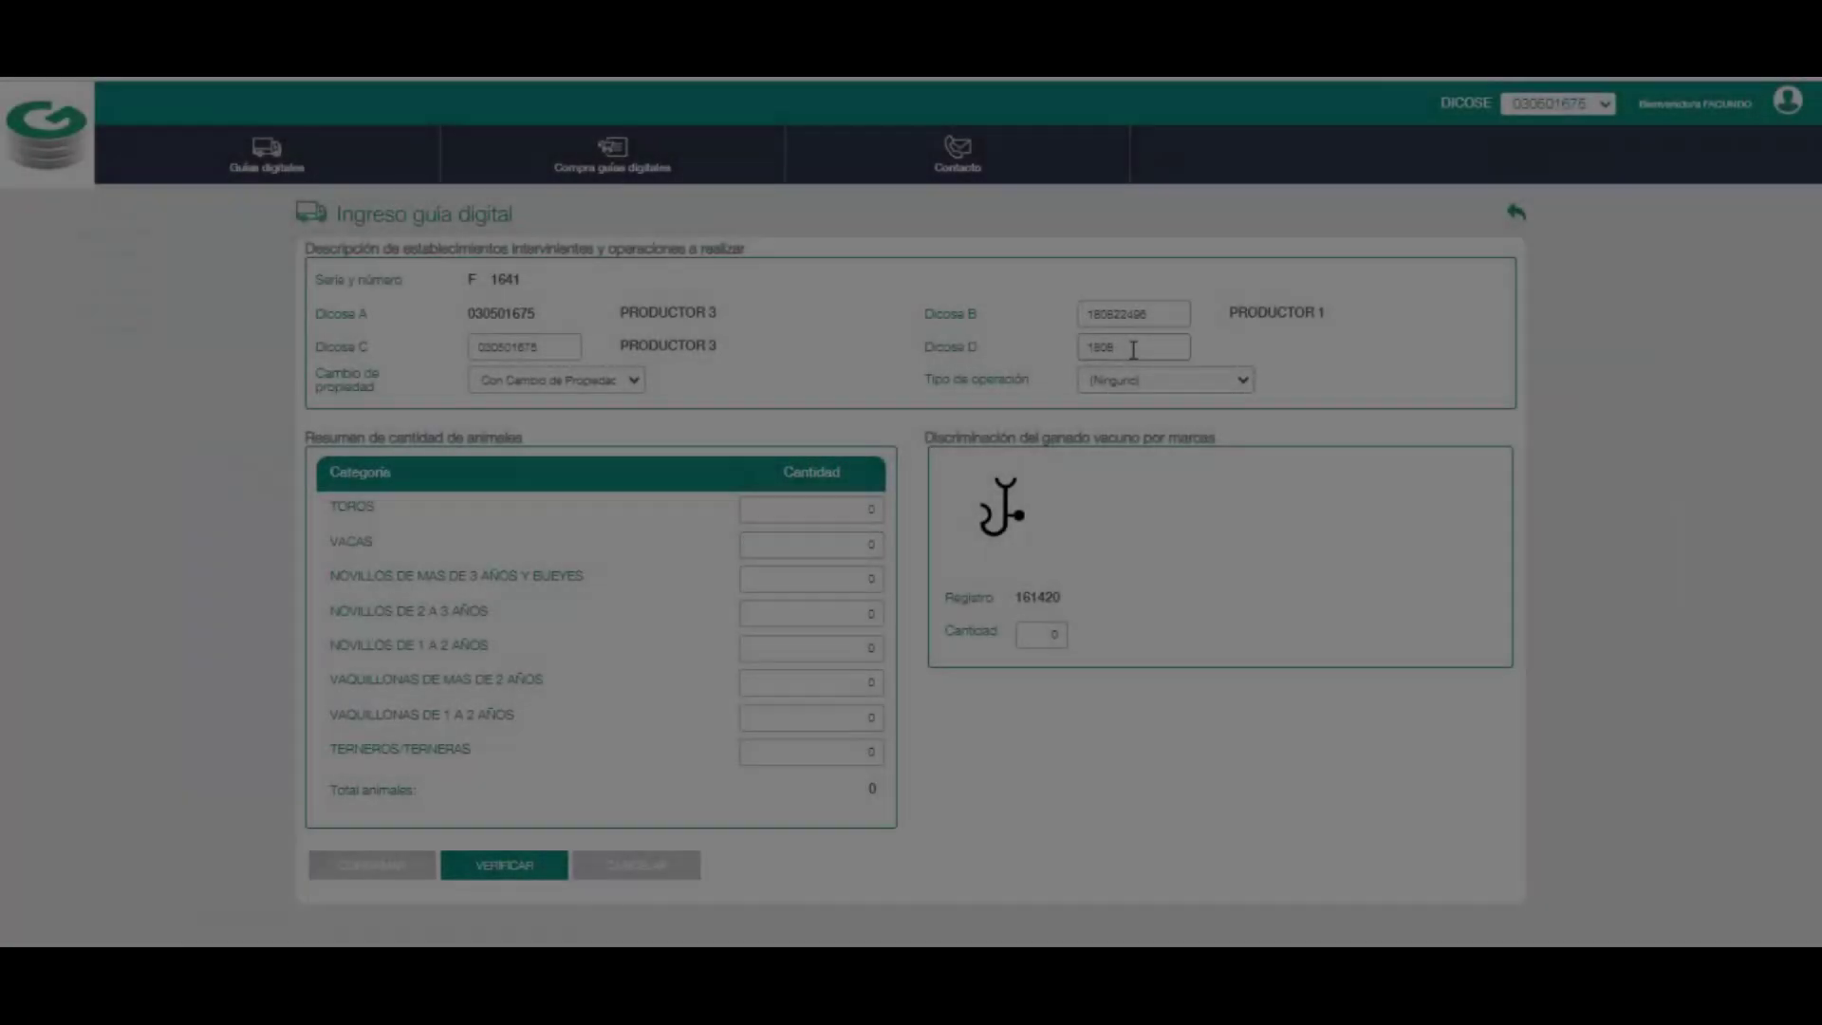
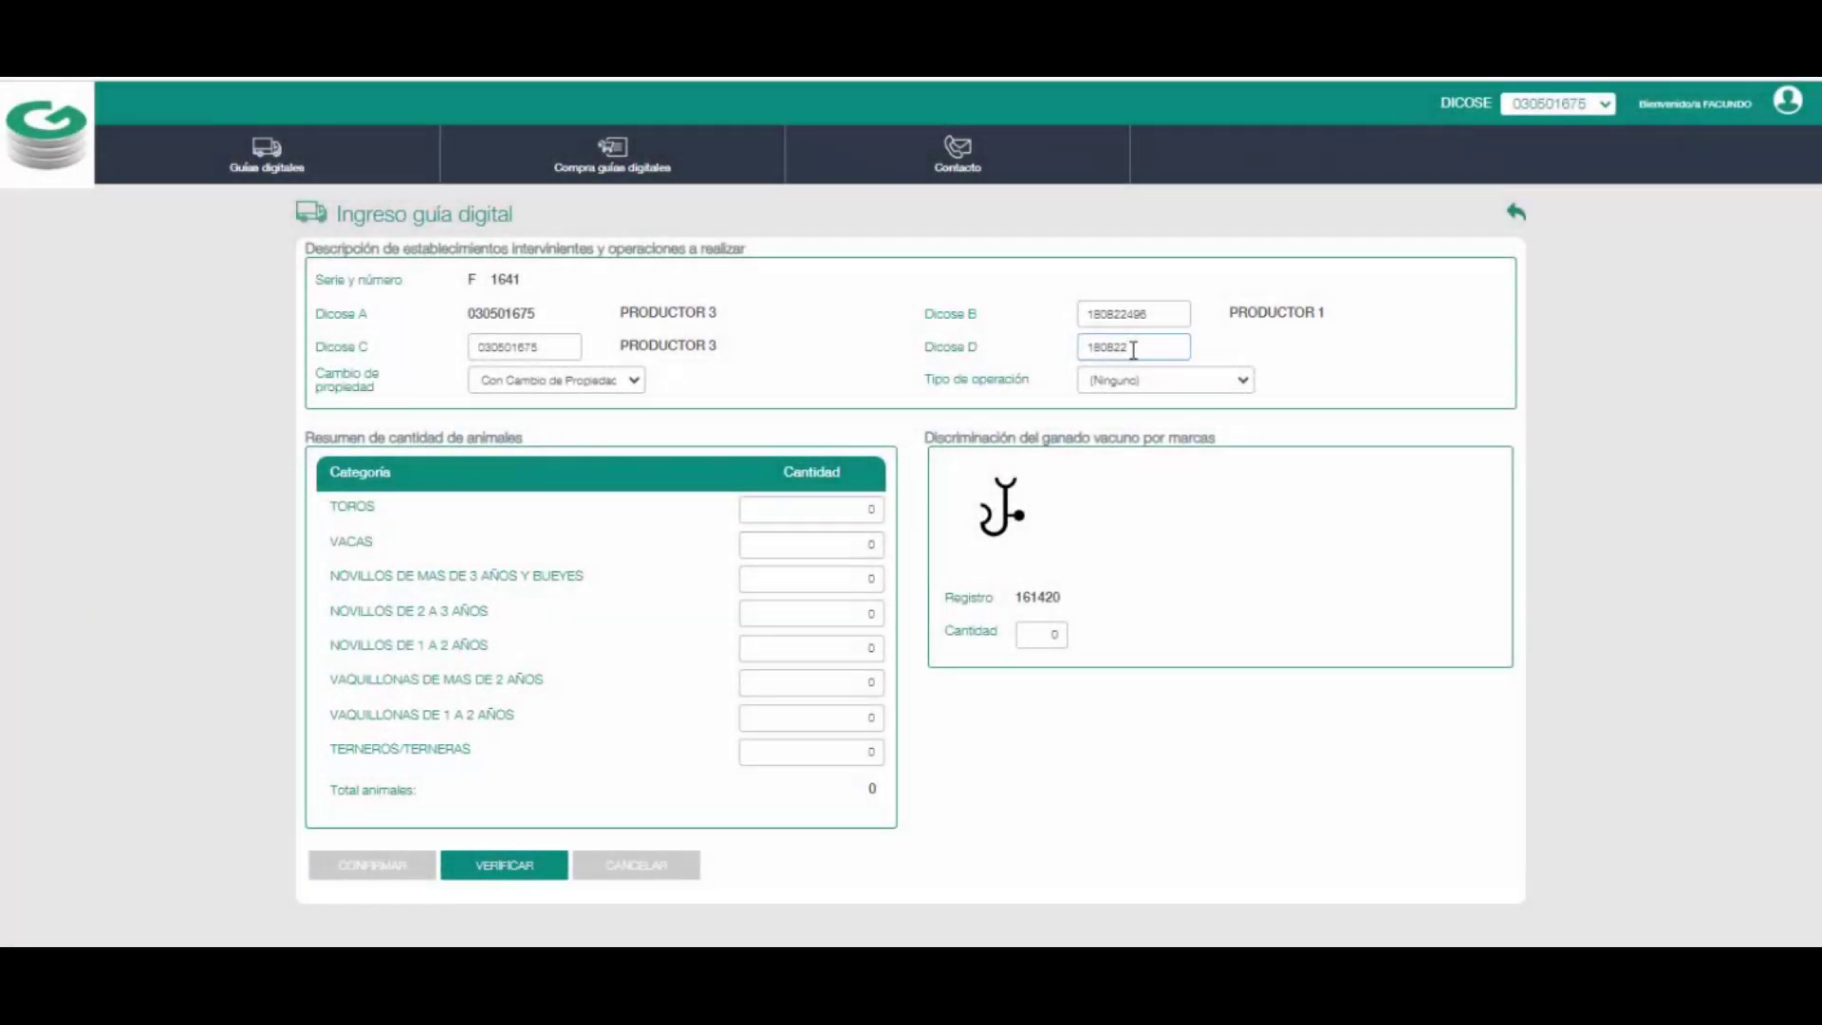
left_click(600, 382)
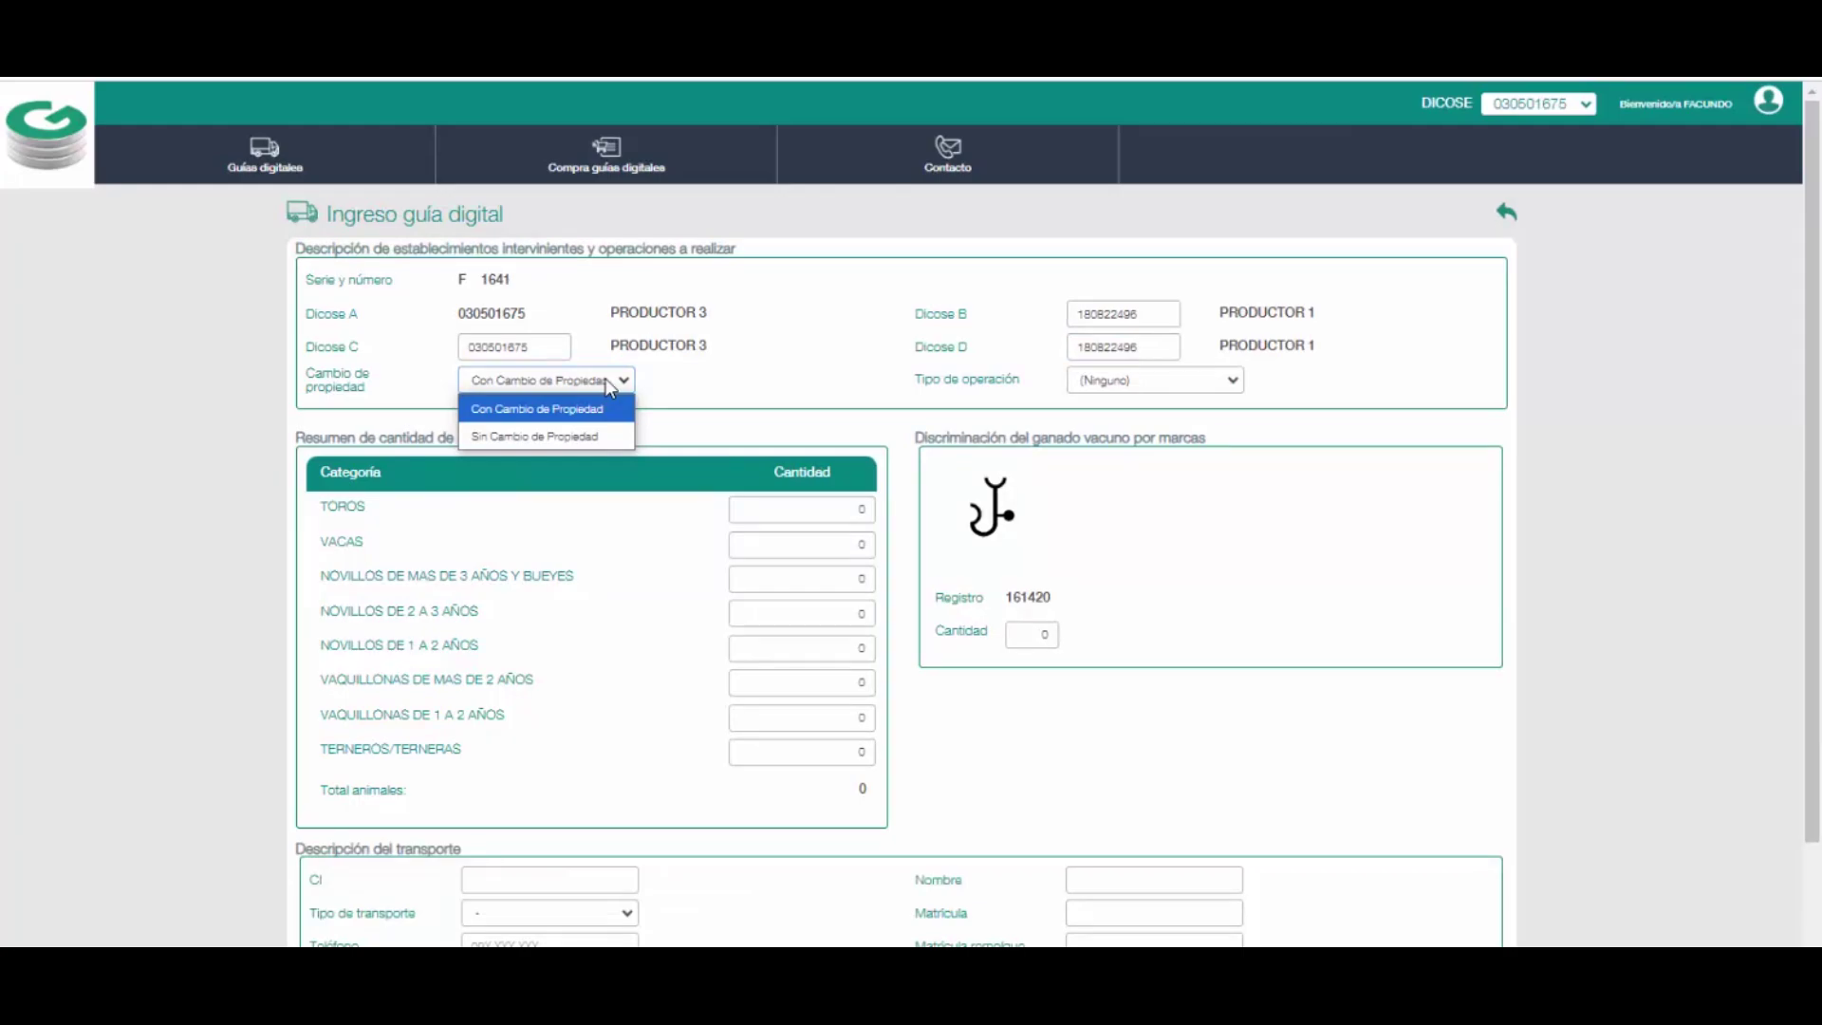
left_click(590, 389)
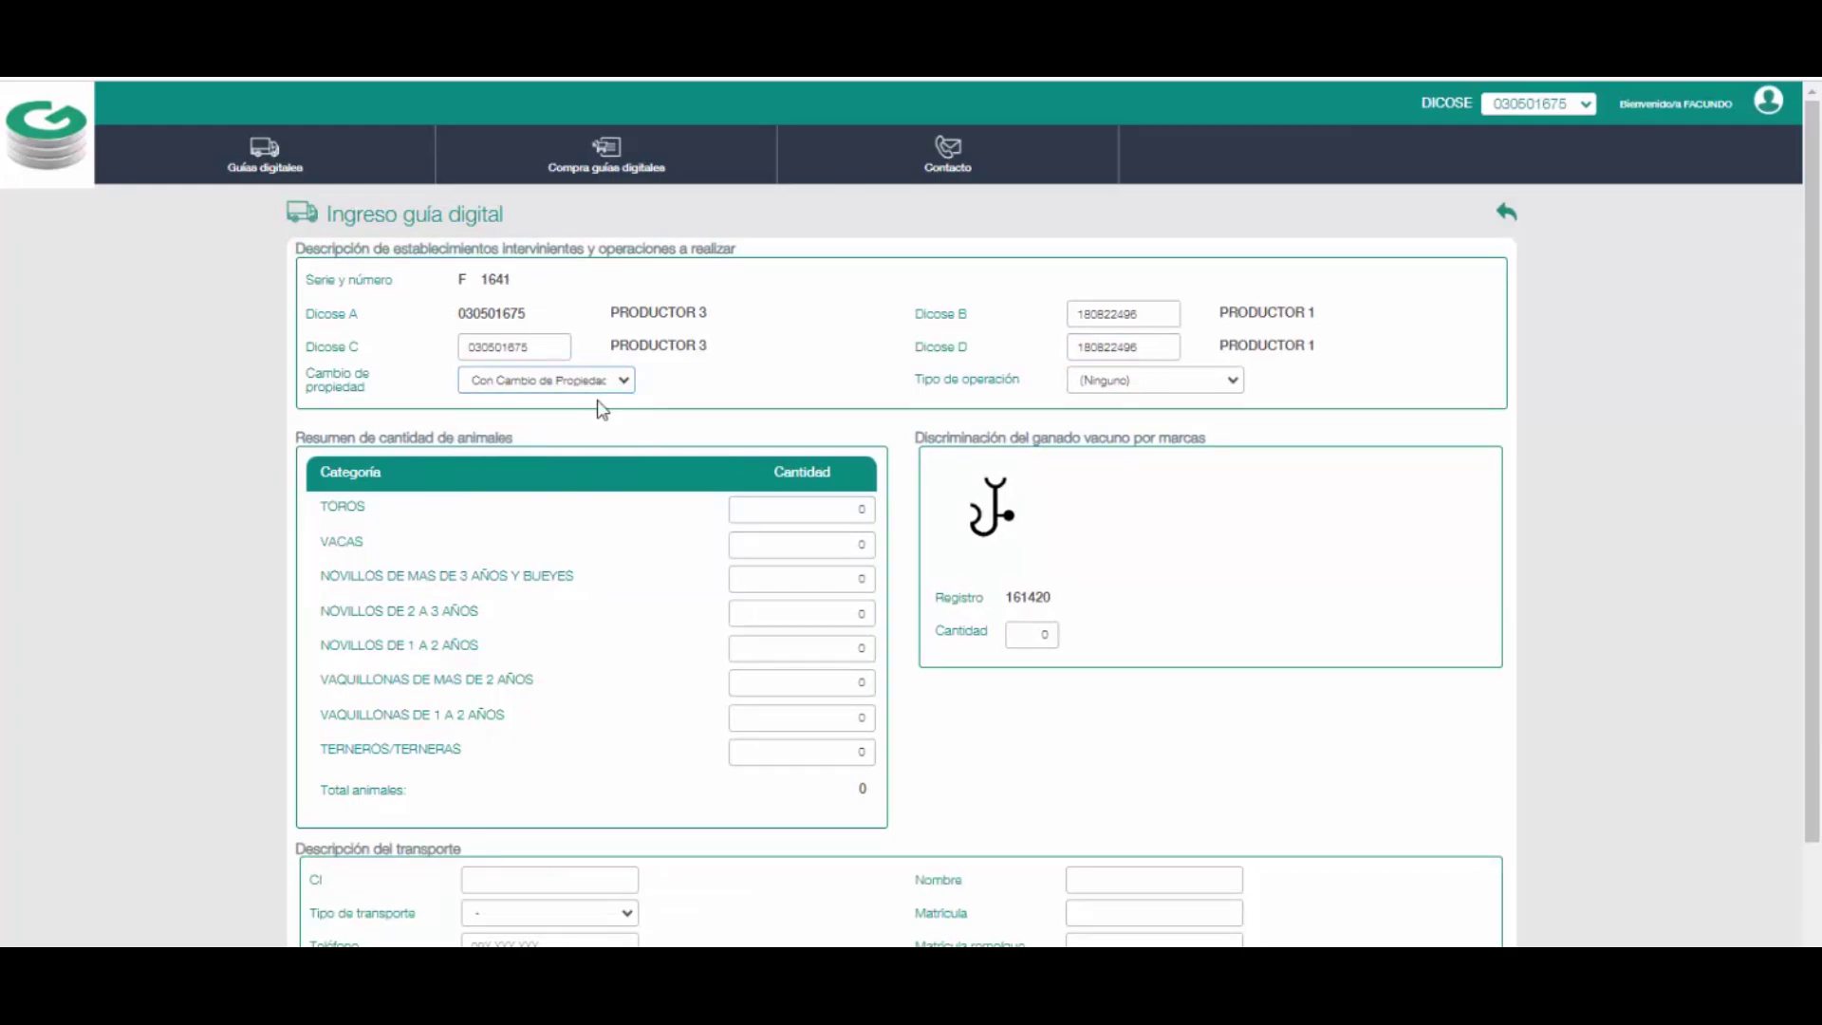
- Make it a Venta of 8 NOVILLOS DE MAS DE 3 AÑOS Y BUEYES, quantity 8 under brand registro 161420
left_click(1110, 383)
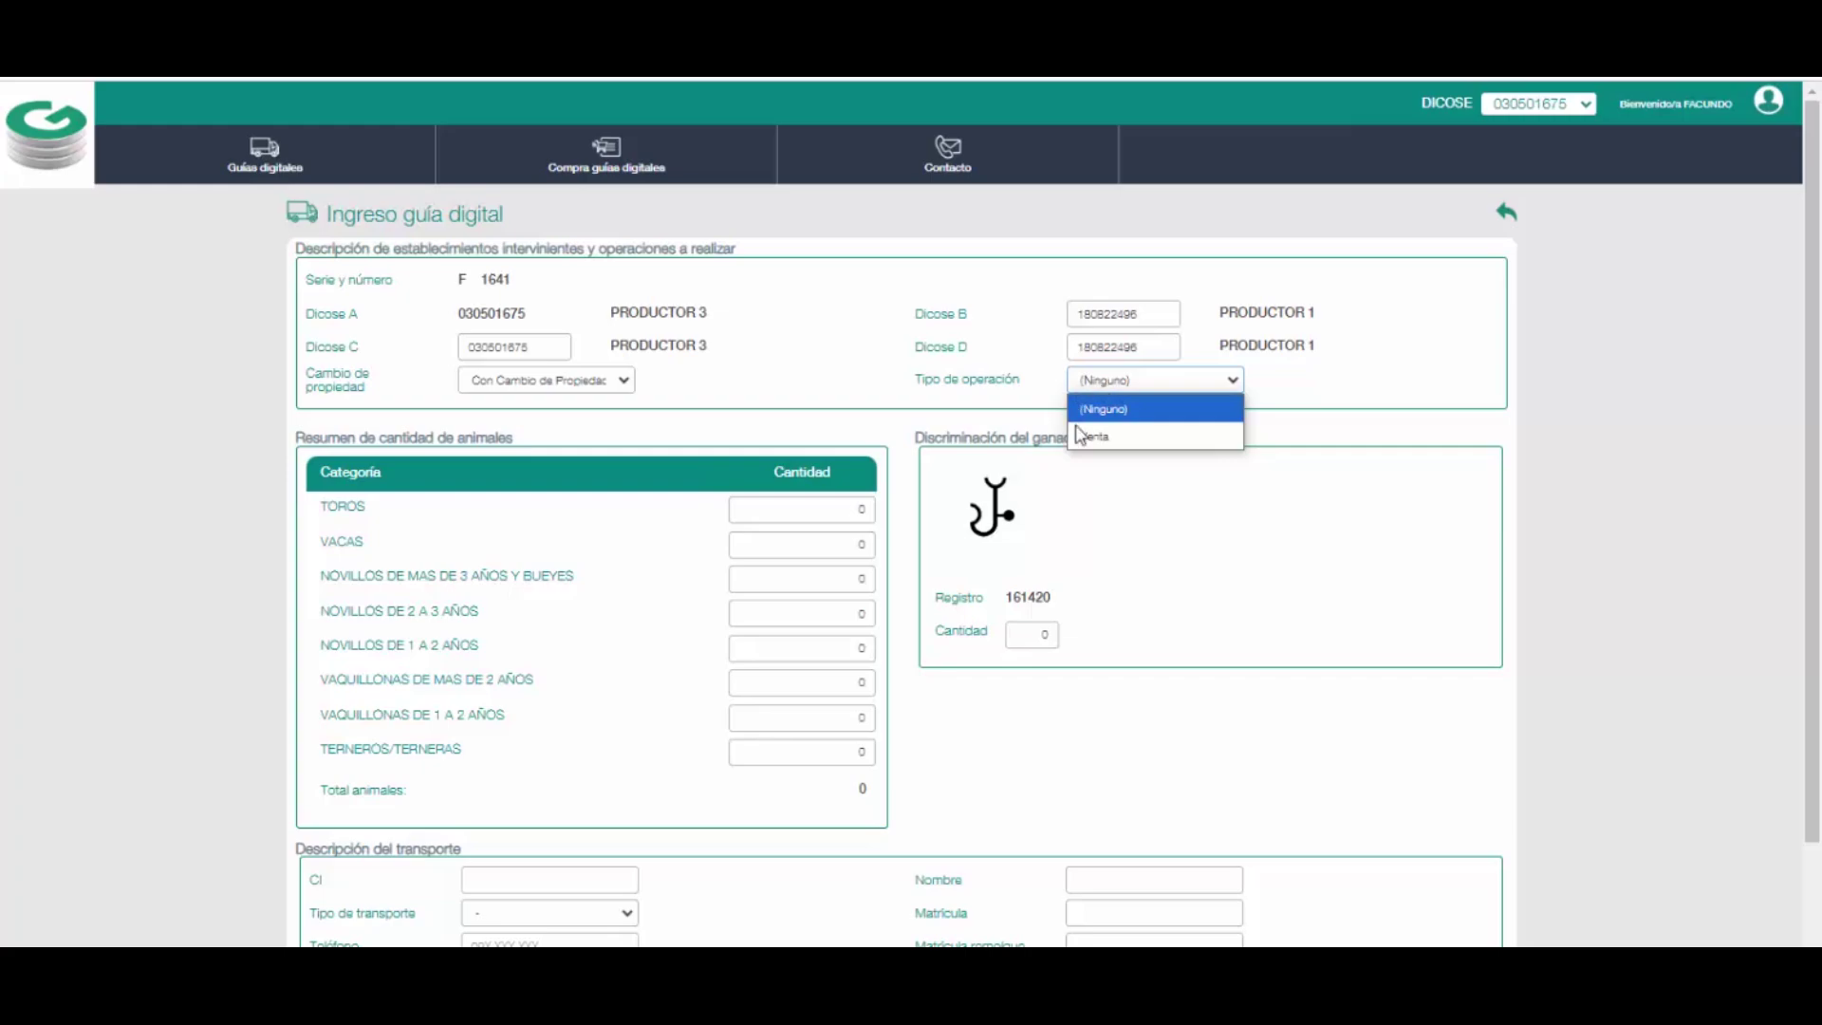
left_click(1106, 438)
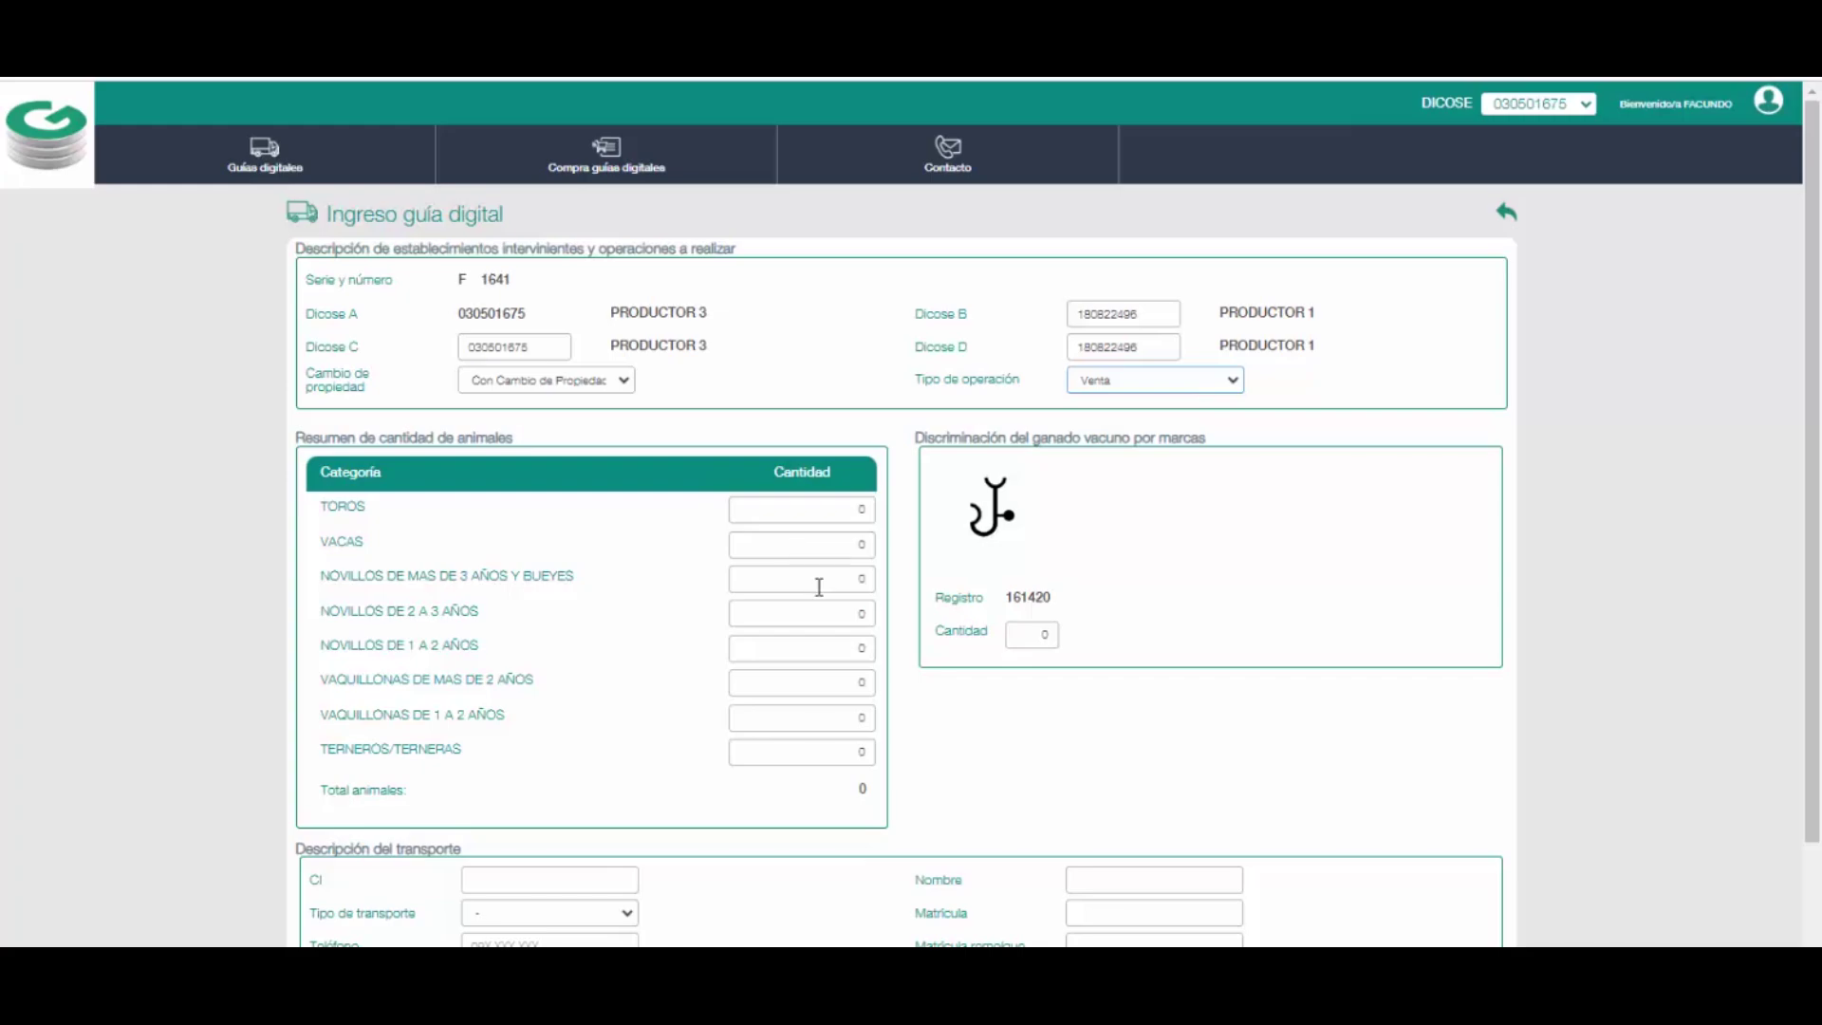
left_click(819, 578)
type("8")
left_click(1151, 555)
left_click(1037, 635)
type("8")
scroll(1082, 655, "down", 1)
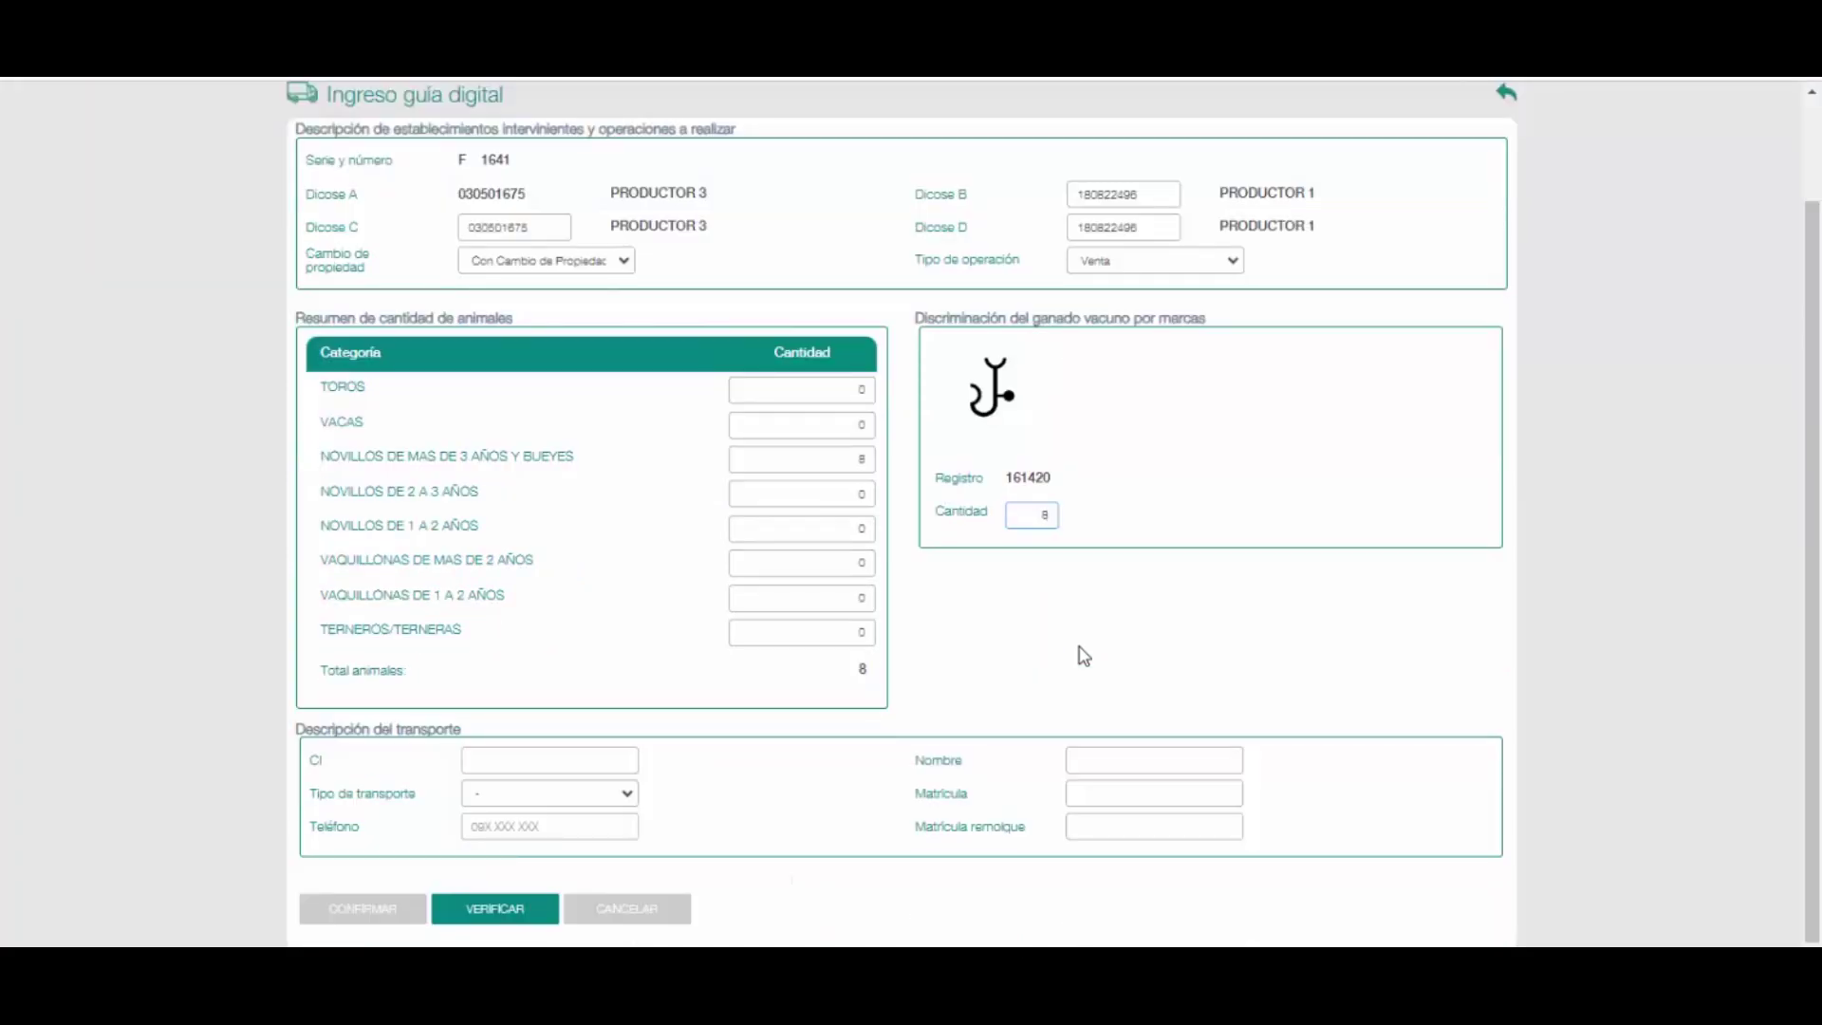
left_click(1082, 655)
- Enter the driver's CI, choose Camión as transport, add the contact phone number and verify the data
left_click(472, 761)
key("Tab")
left_click(632, 799)
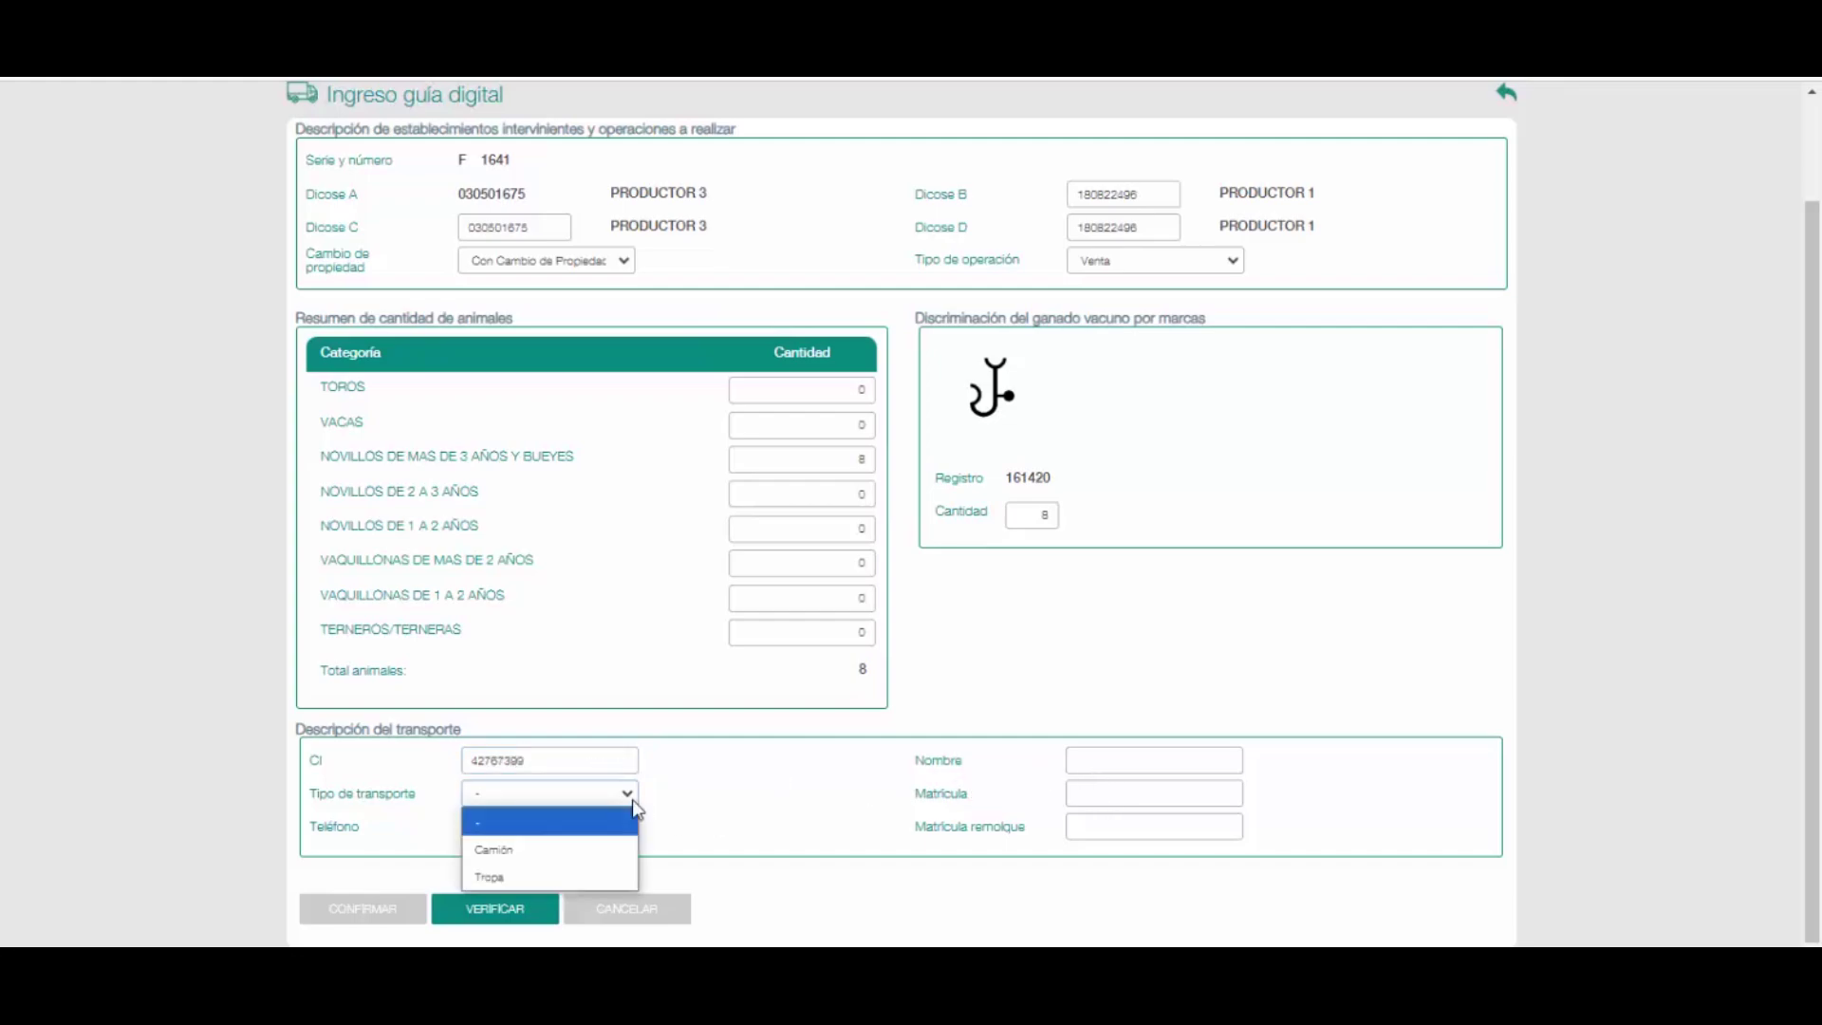
left_click(573, 851)
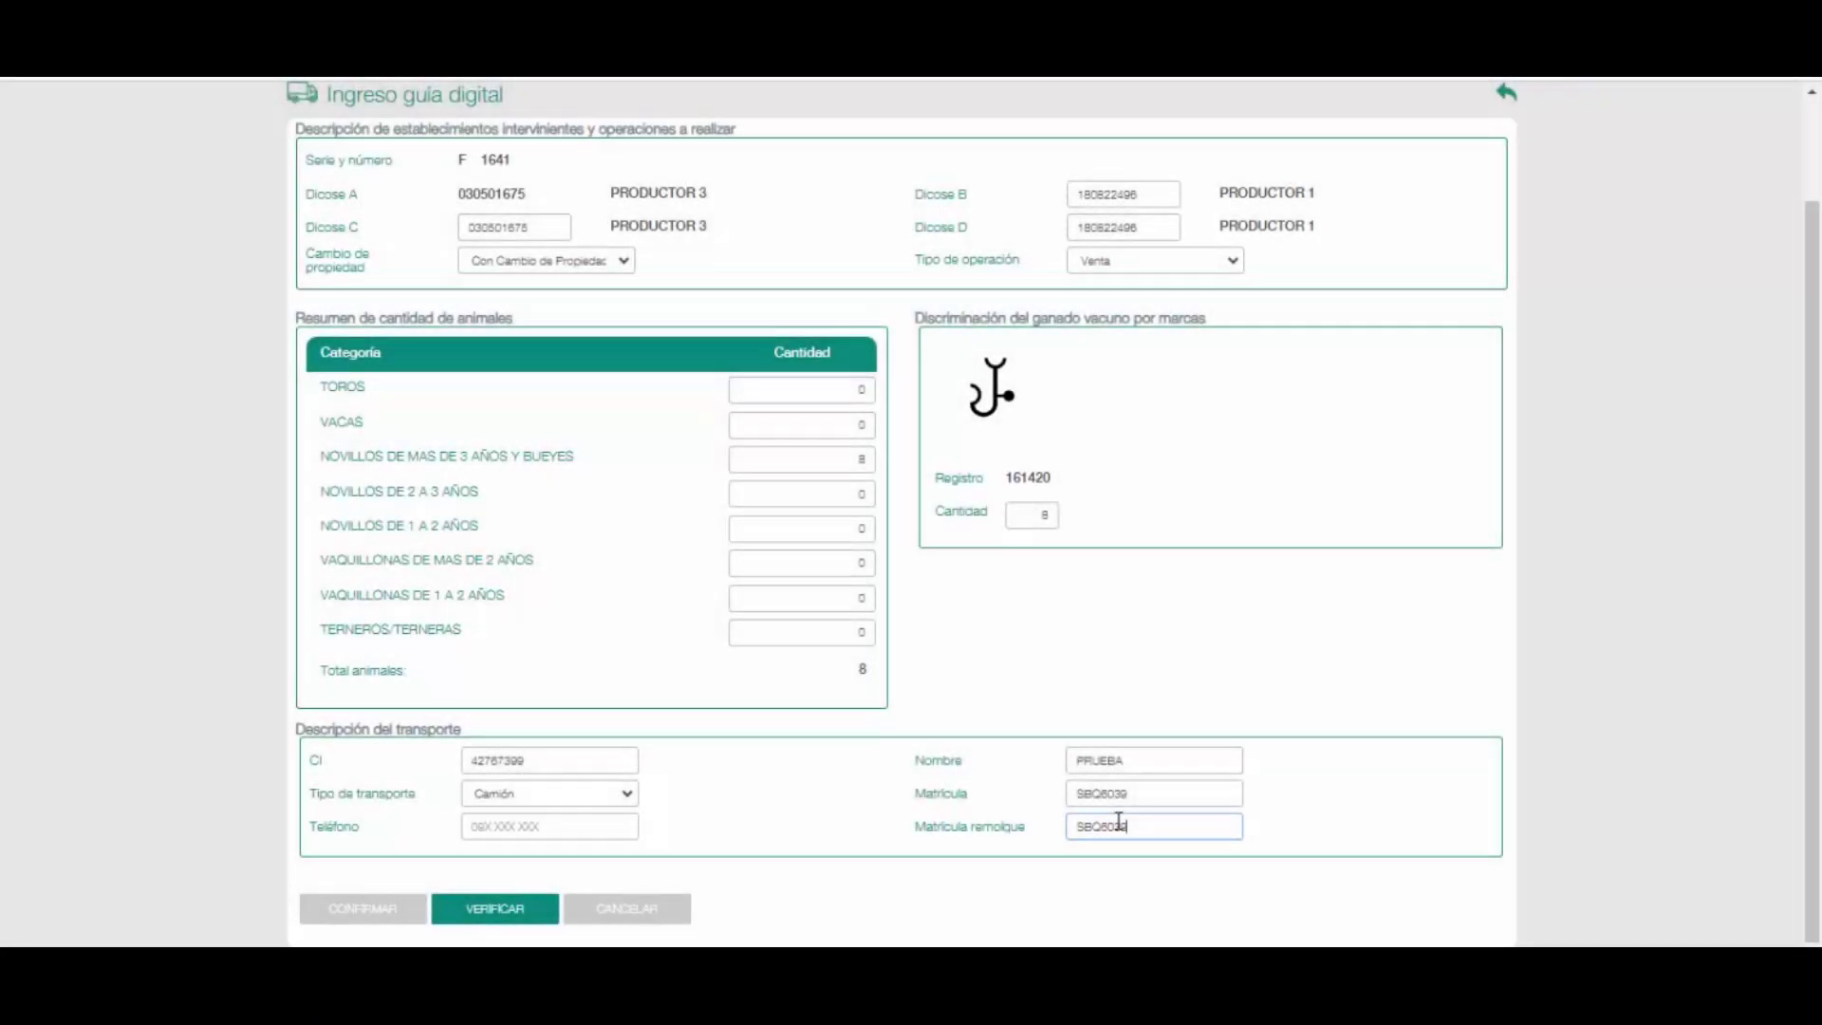
left_click(517, 823)
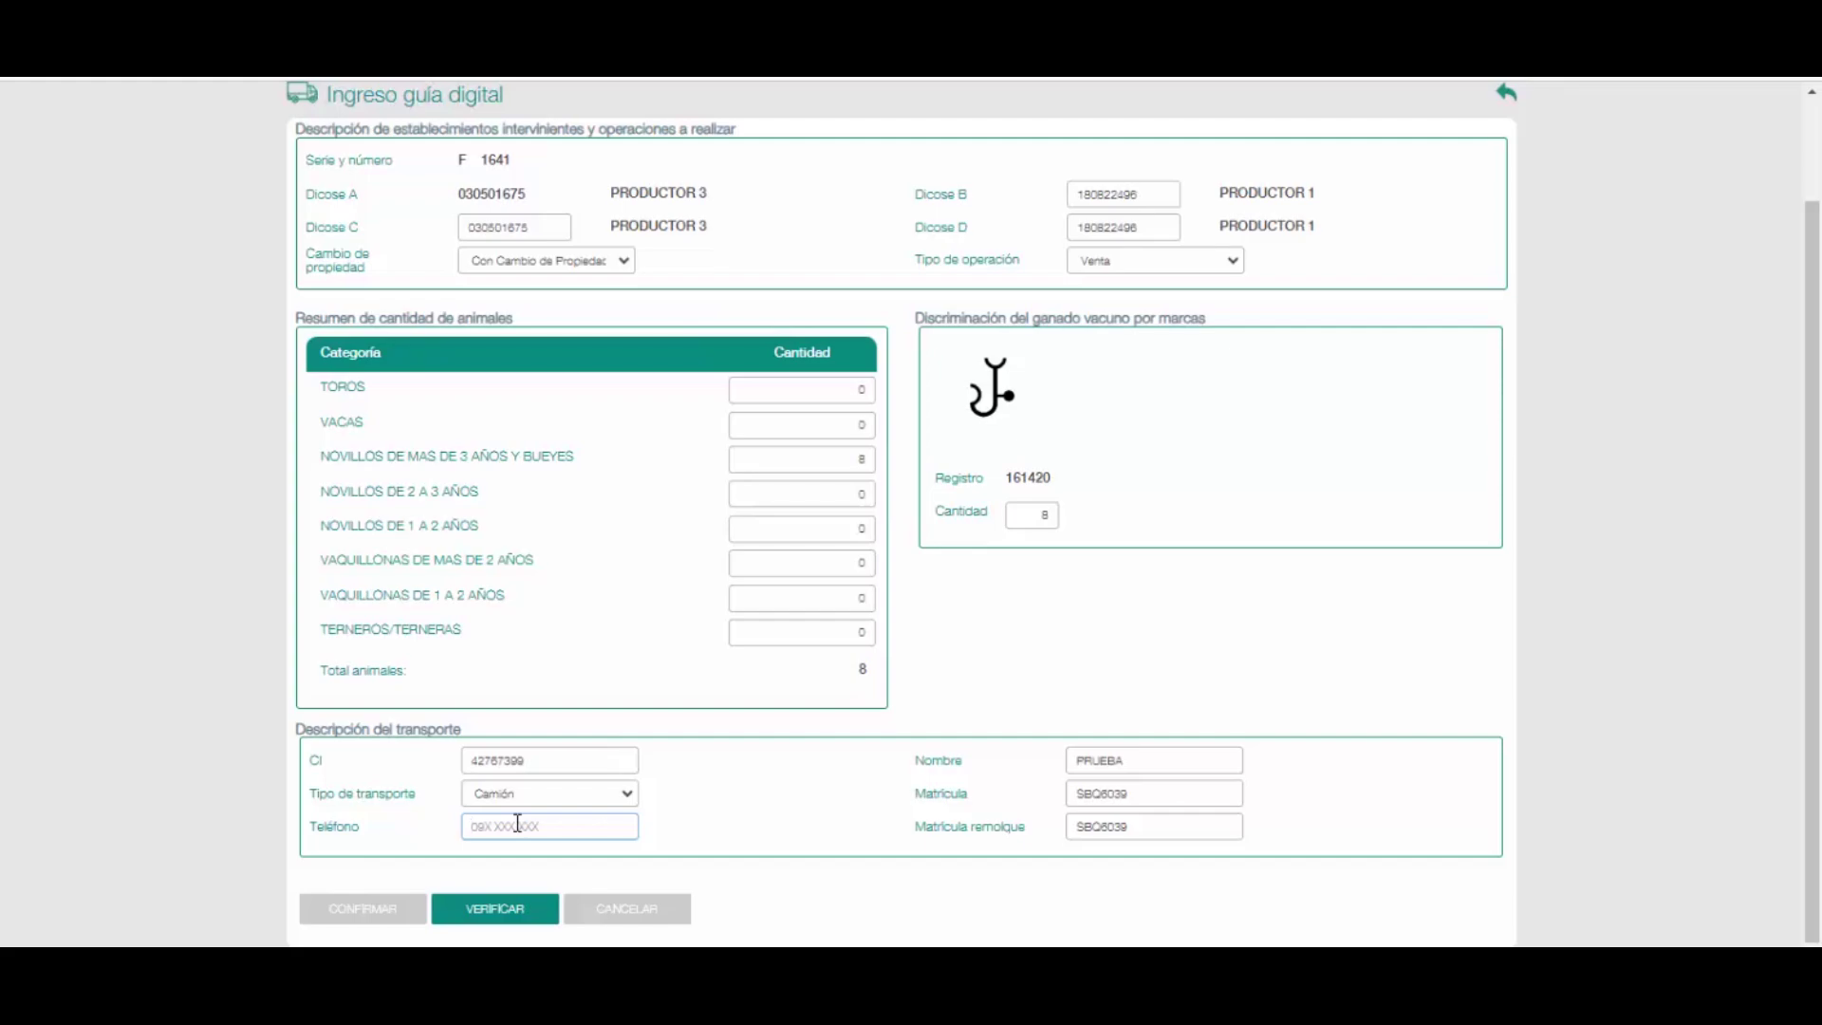
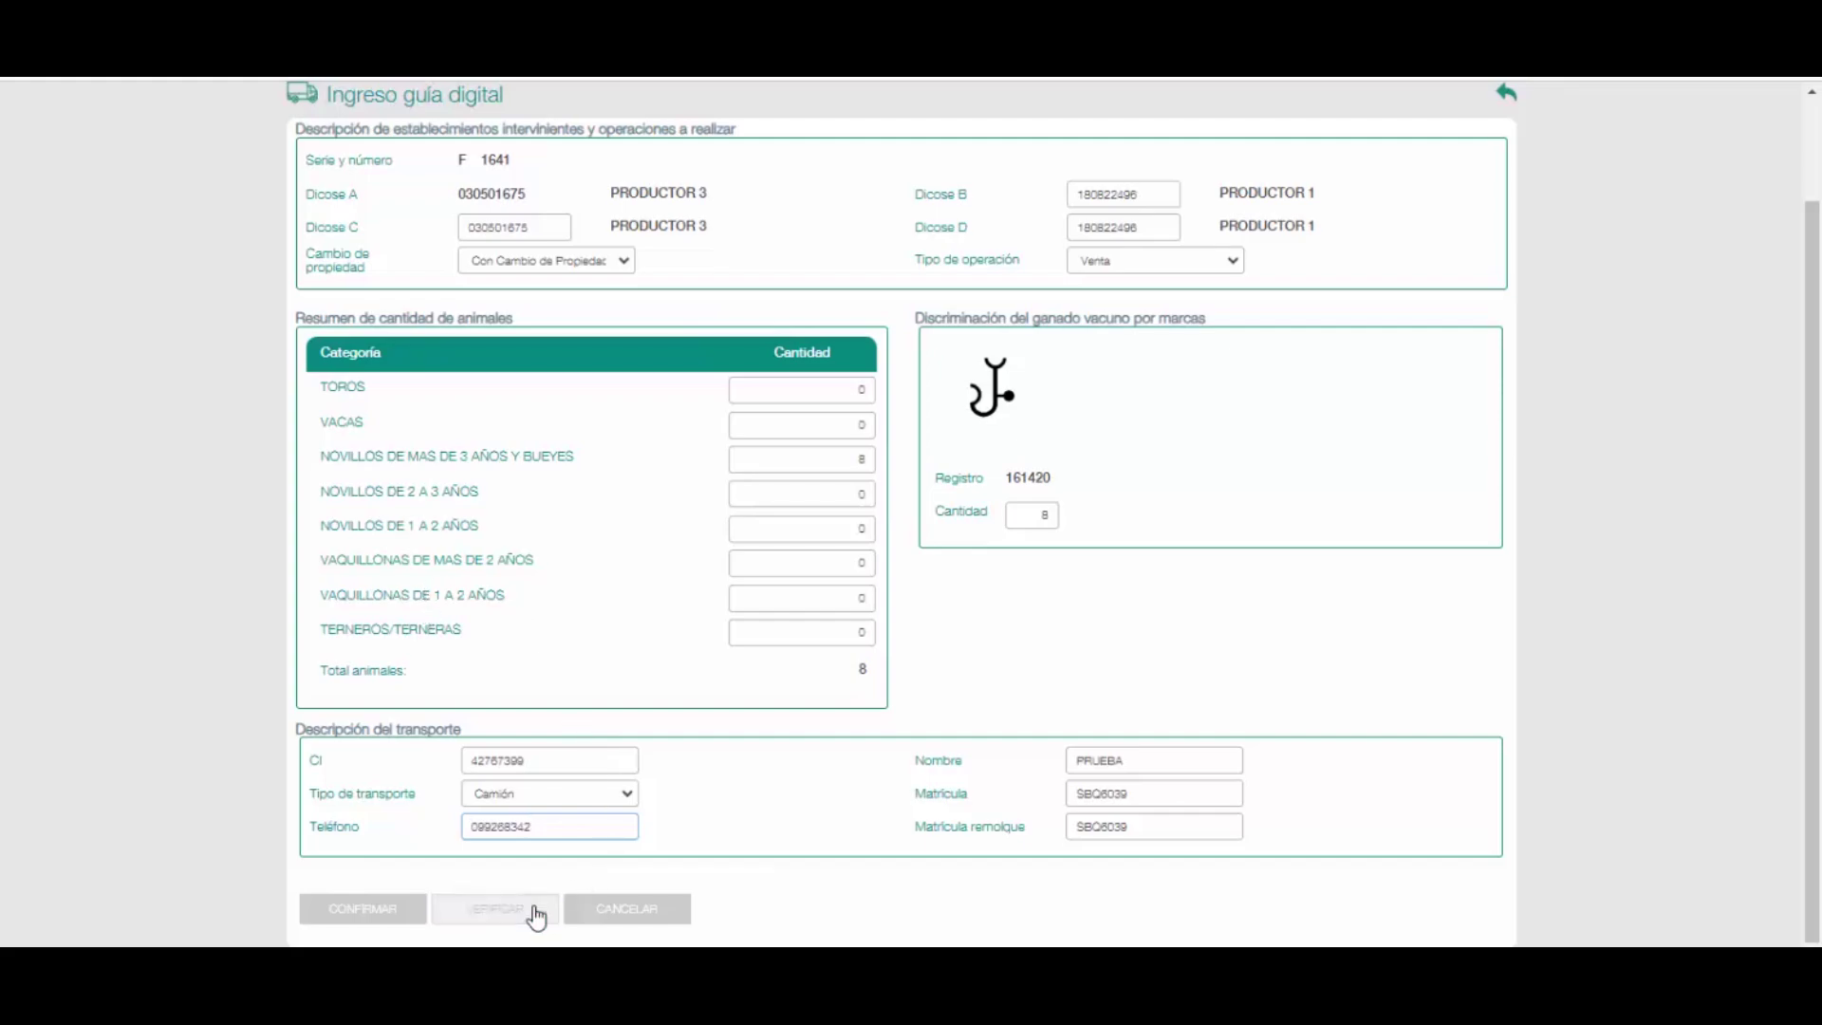
left_click(533, 913)
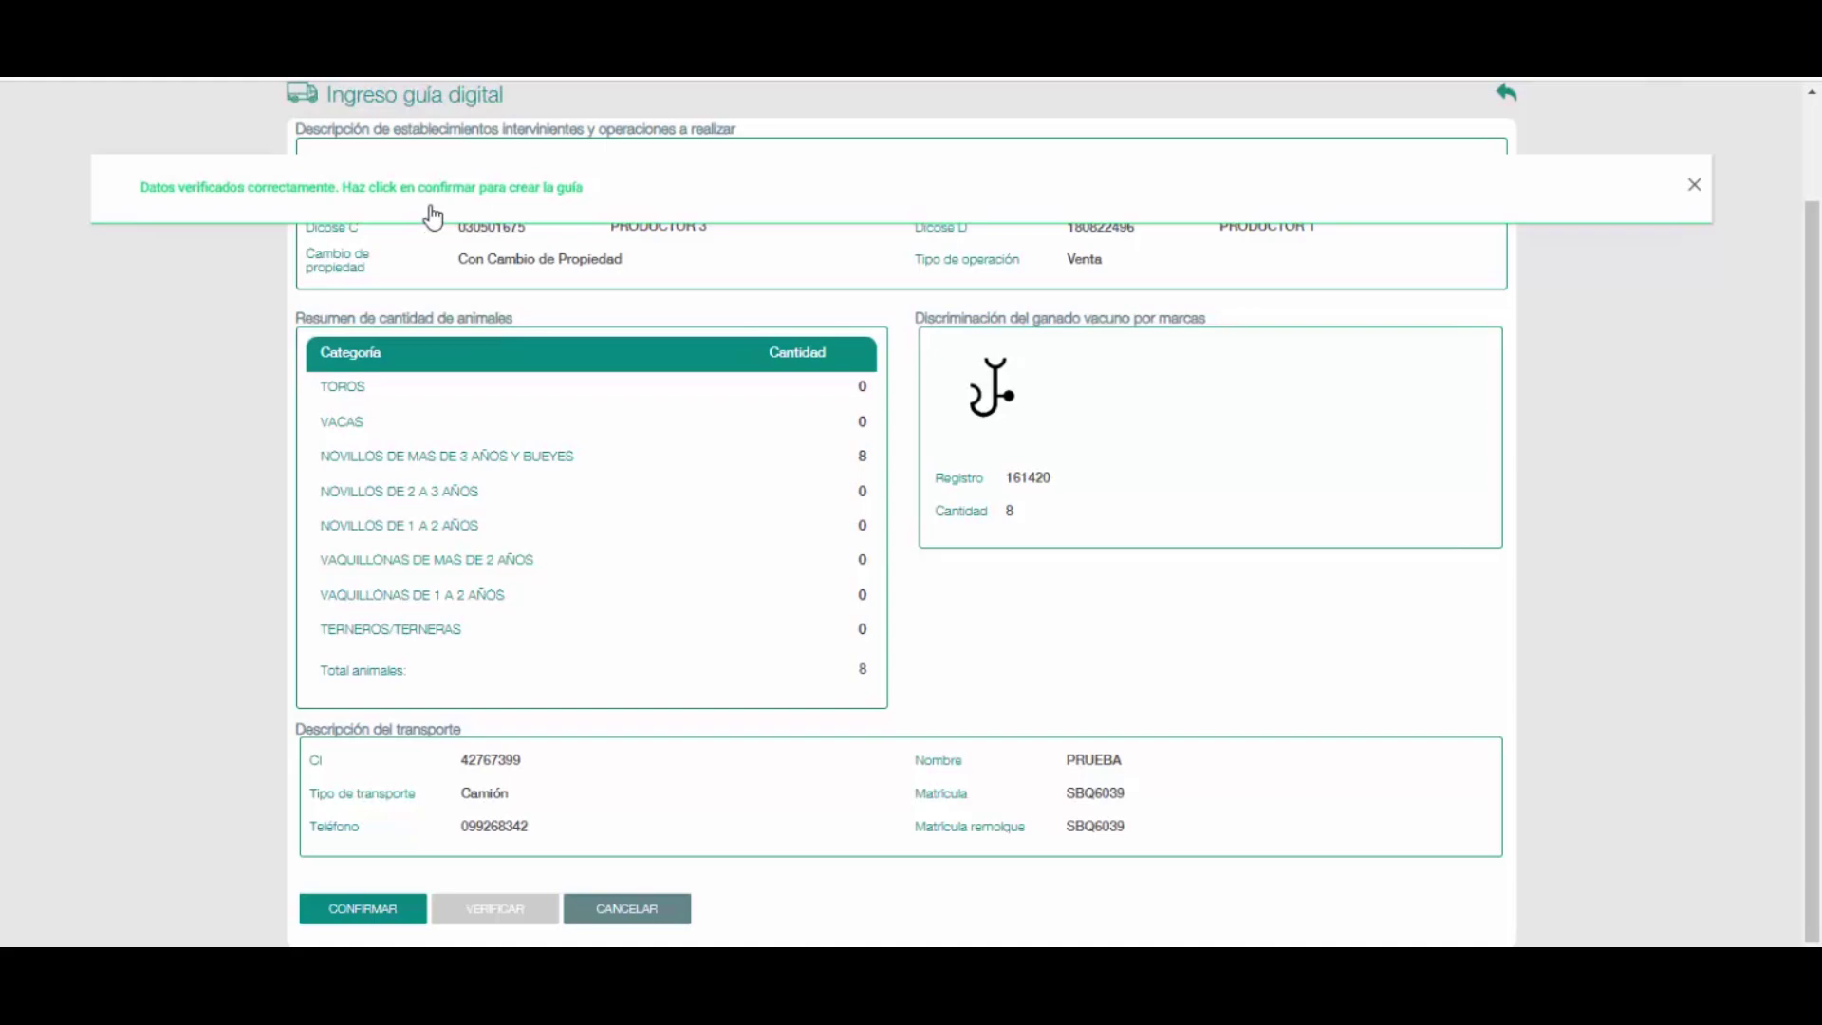
- Confirm creation of guide F-1641, acknowledge its validity notice, and return to the Guías digitales list
left_click(410, 918)
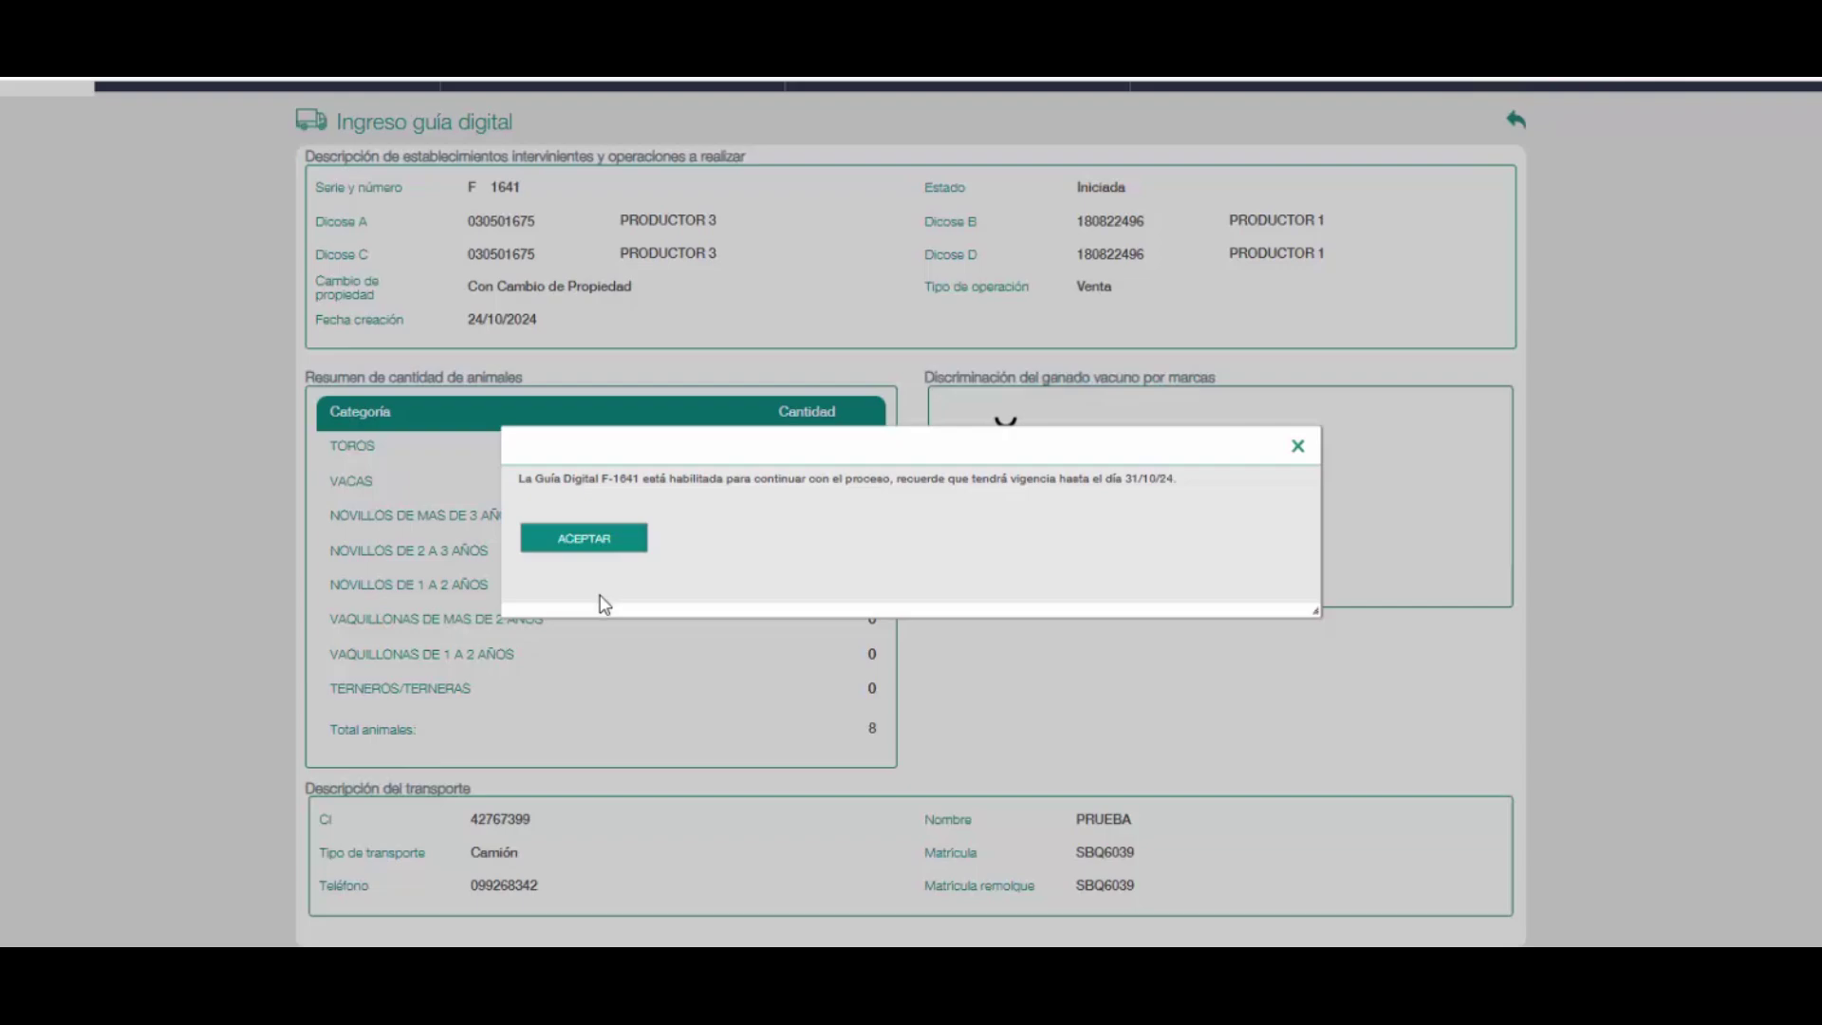
left_click(583, 539)
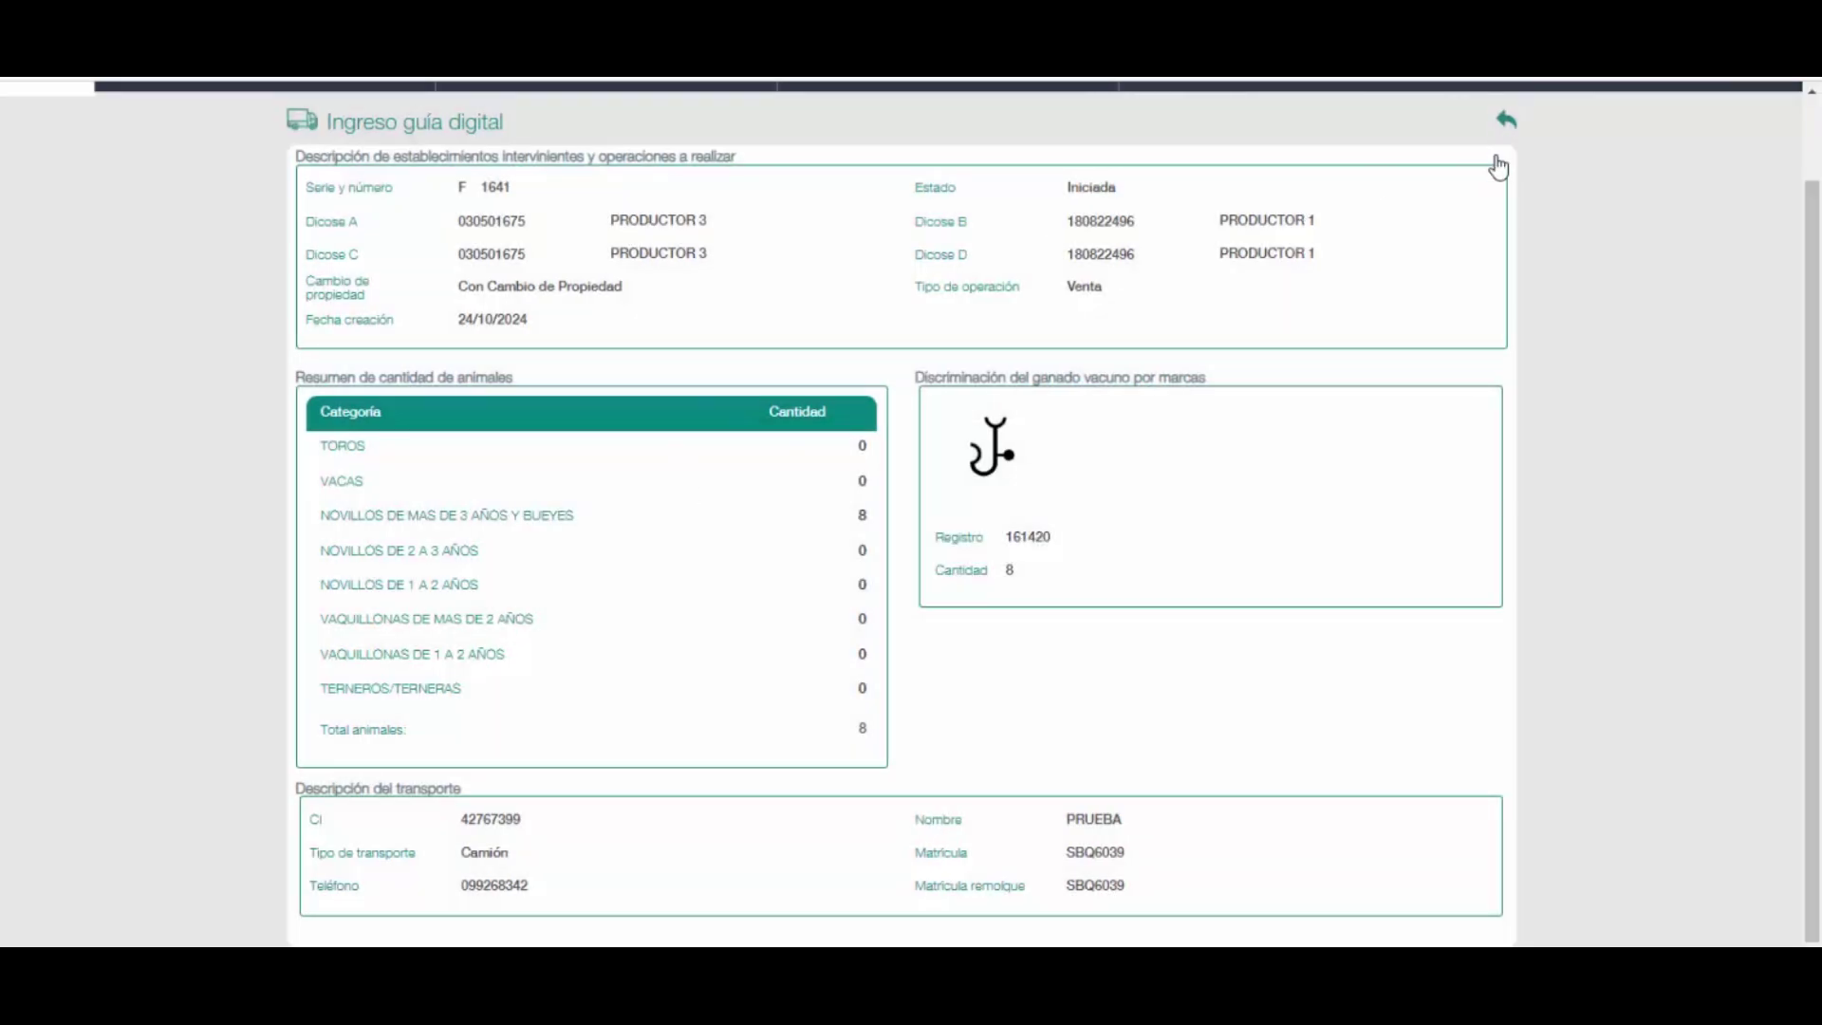
scroll(1411, 249, "up", 1)
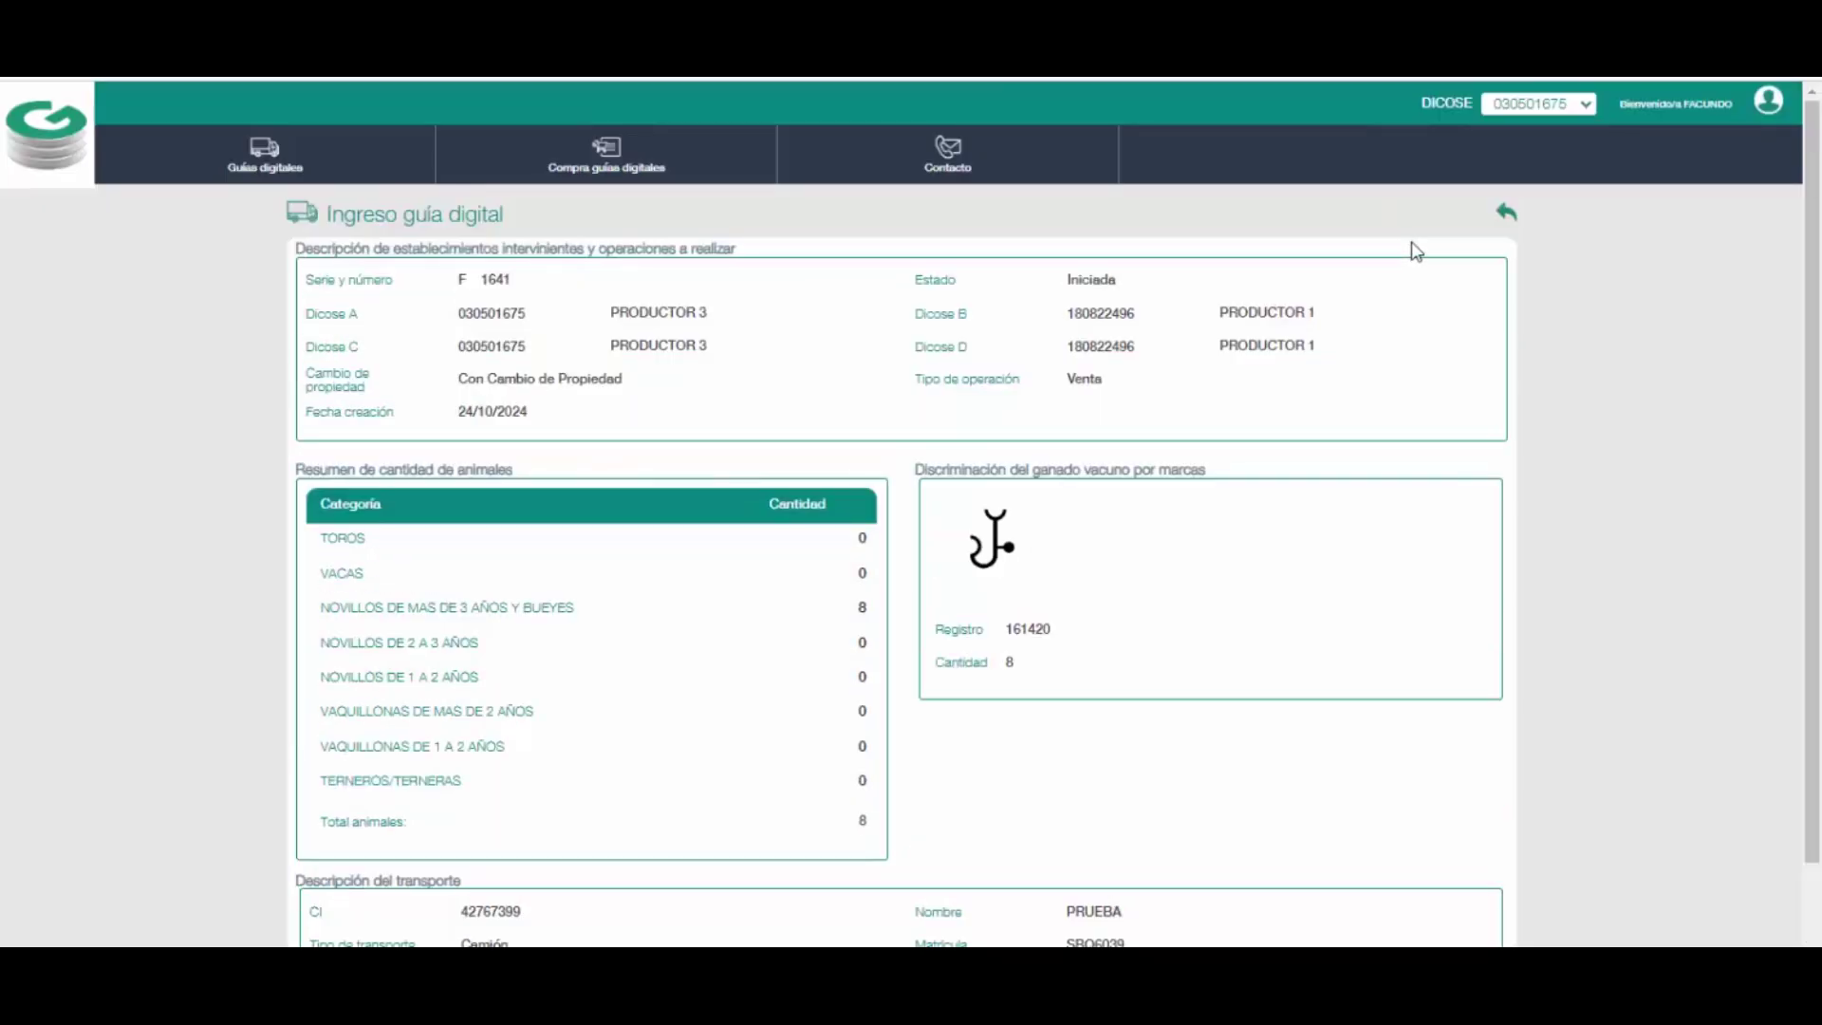
left_click(278, 171)
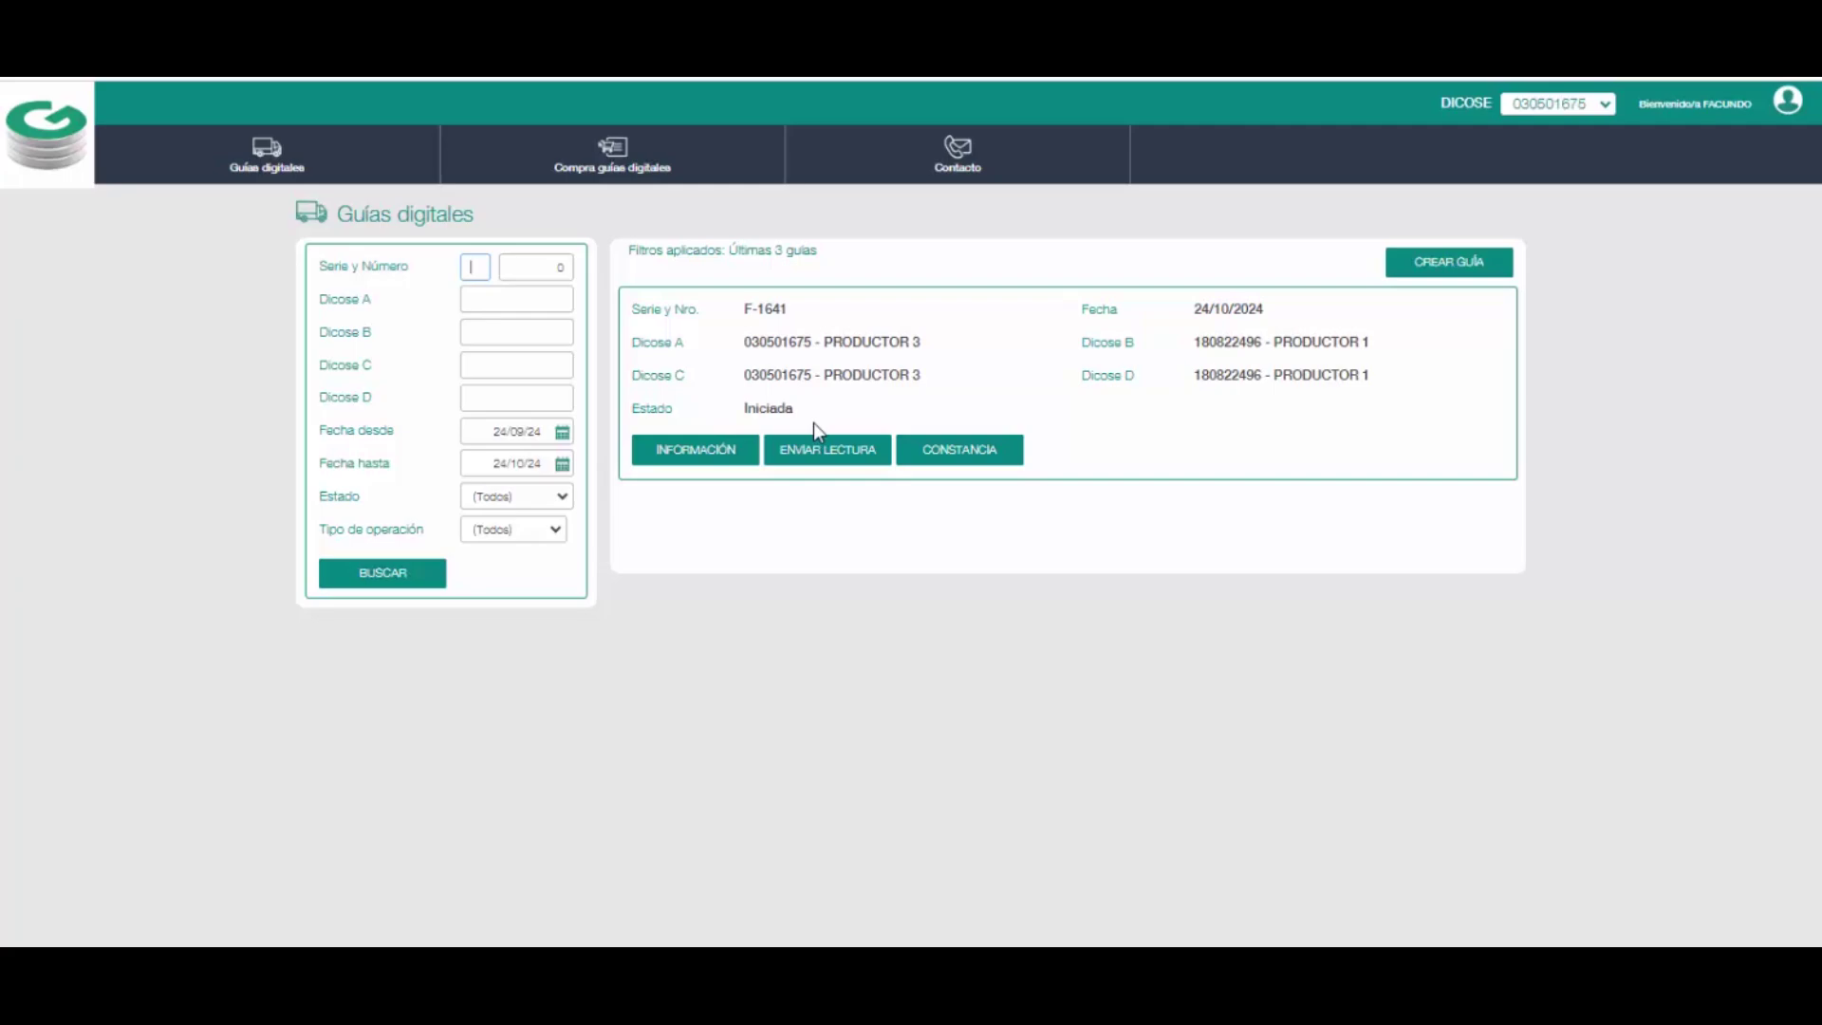
left_click(679, 462)
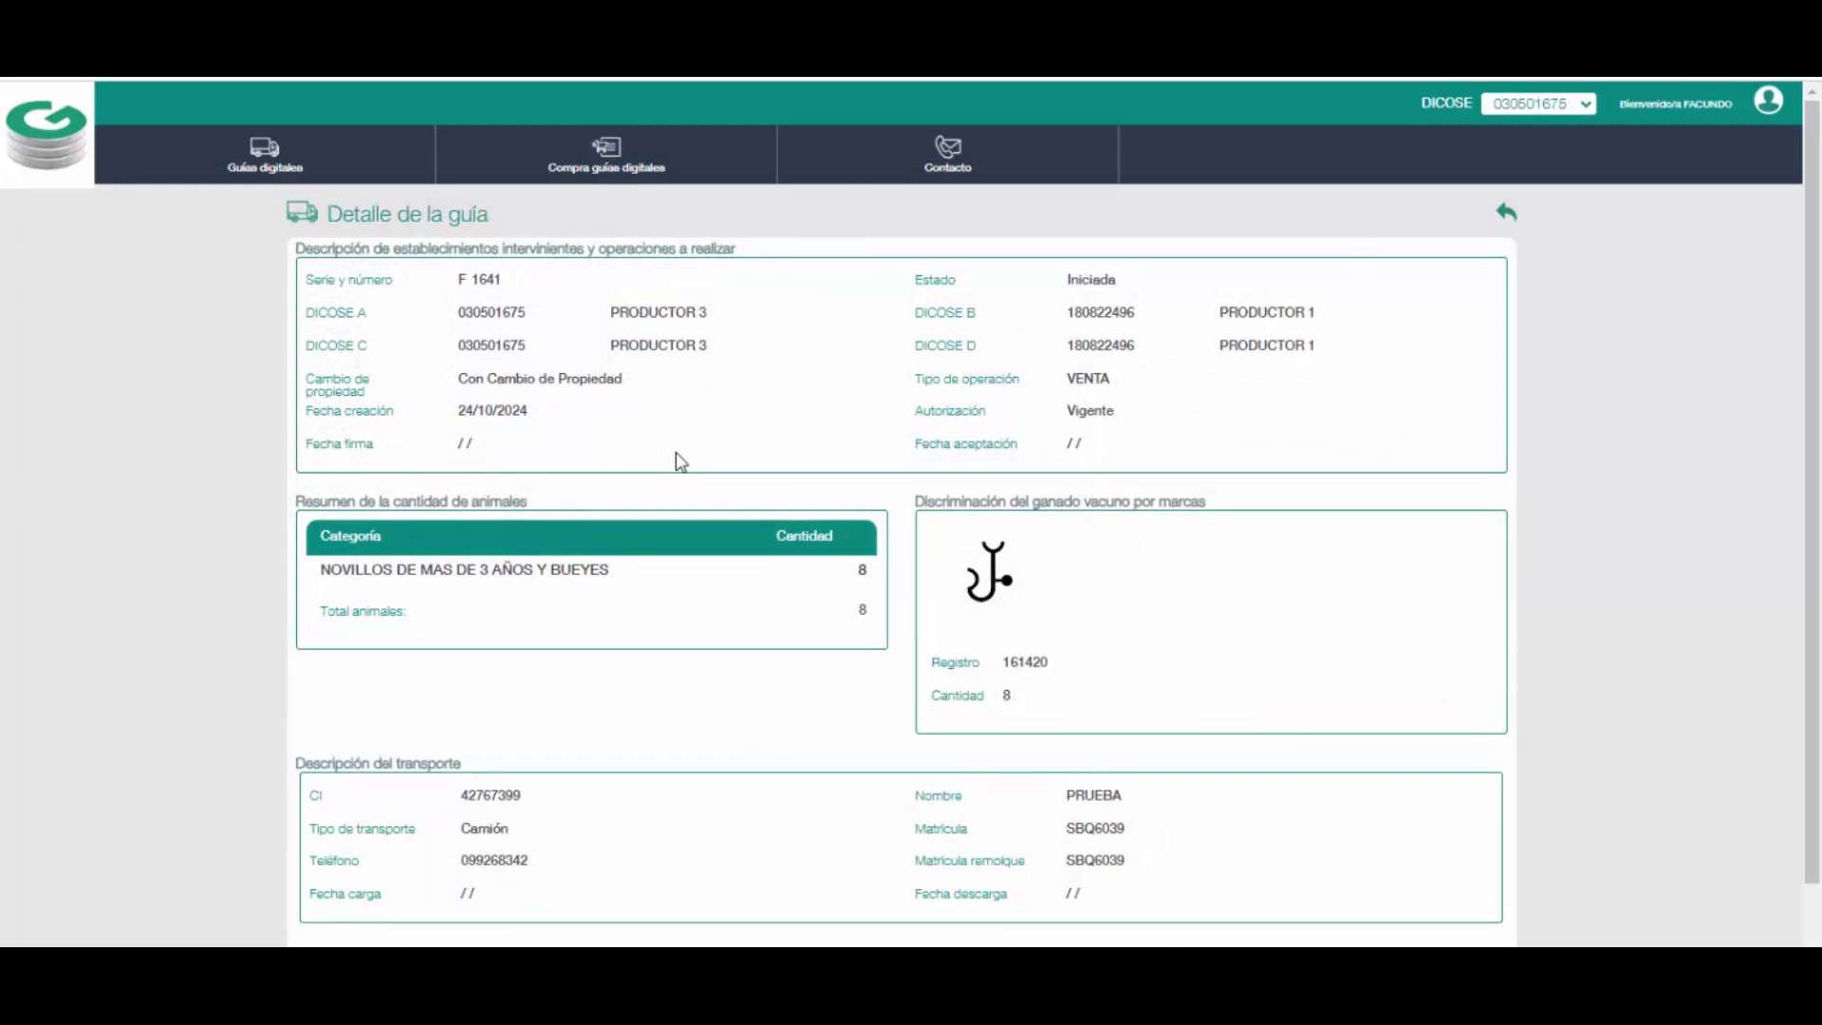
scroll(678, 461, "down", 2)
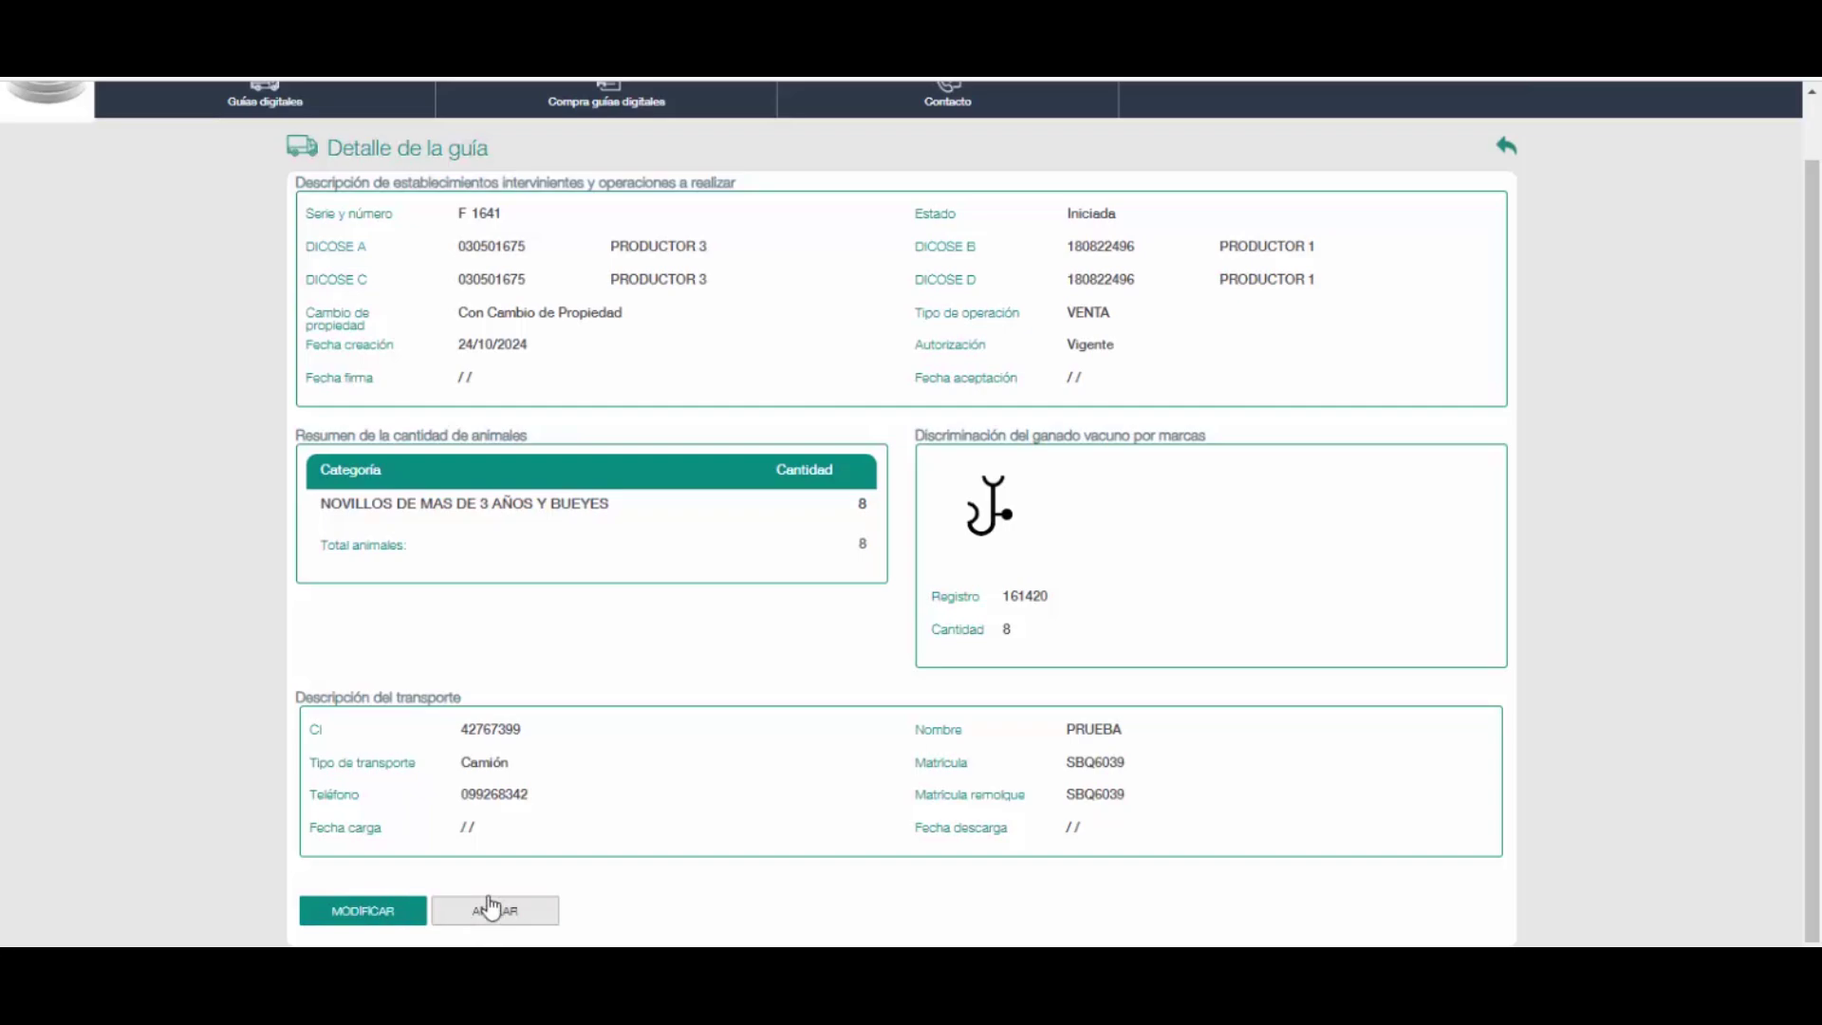
left_click(1505, 148)
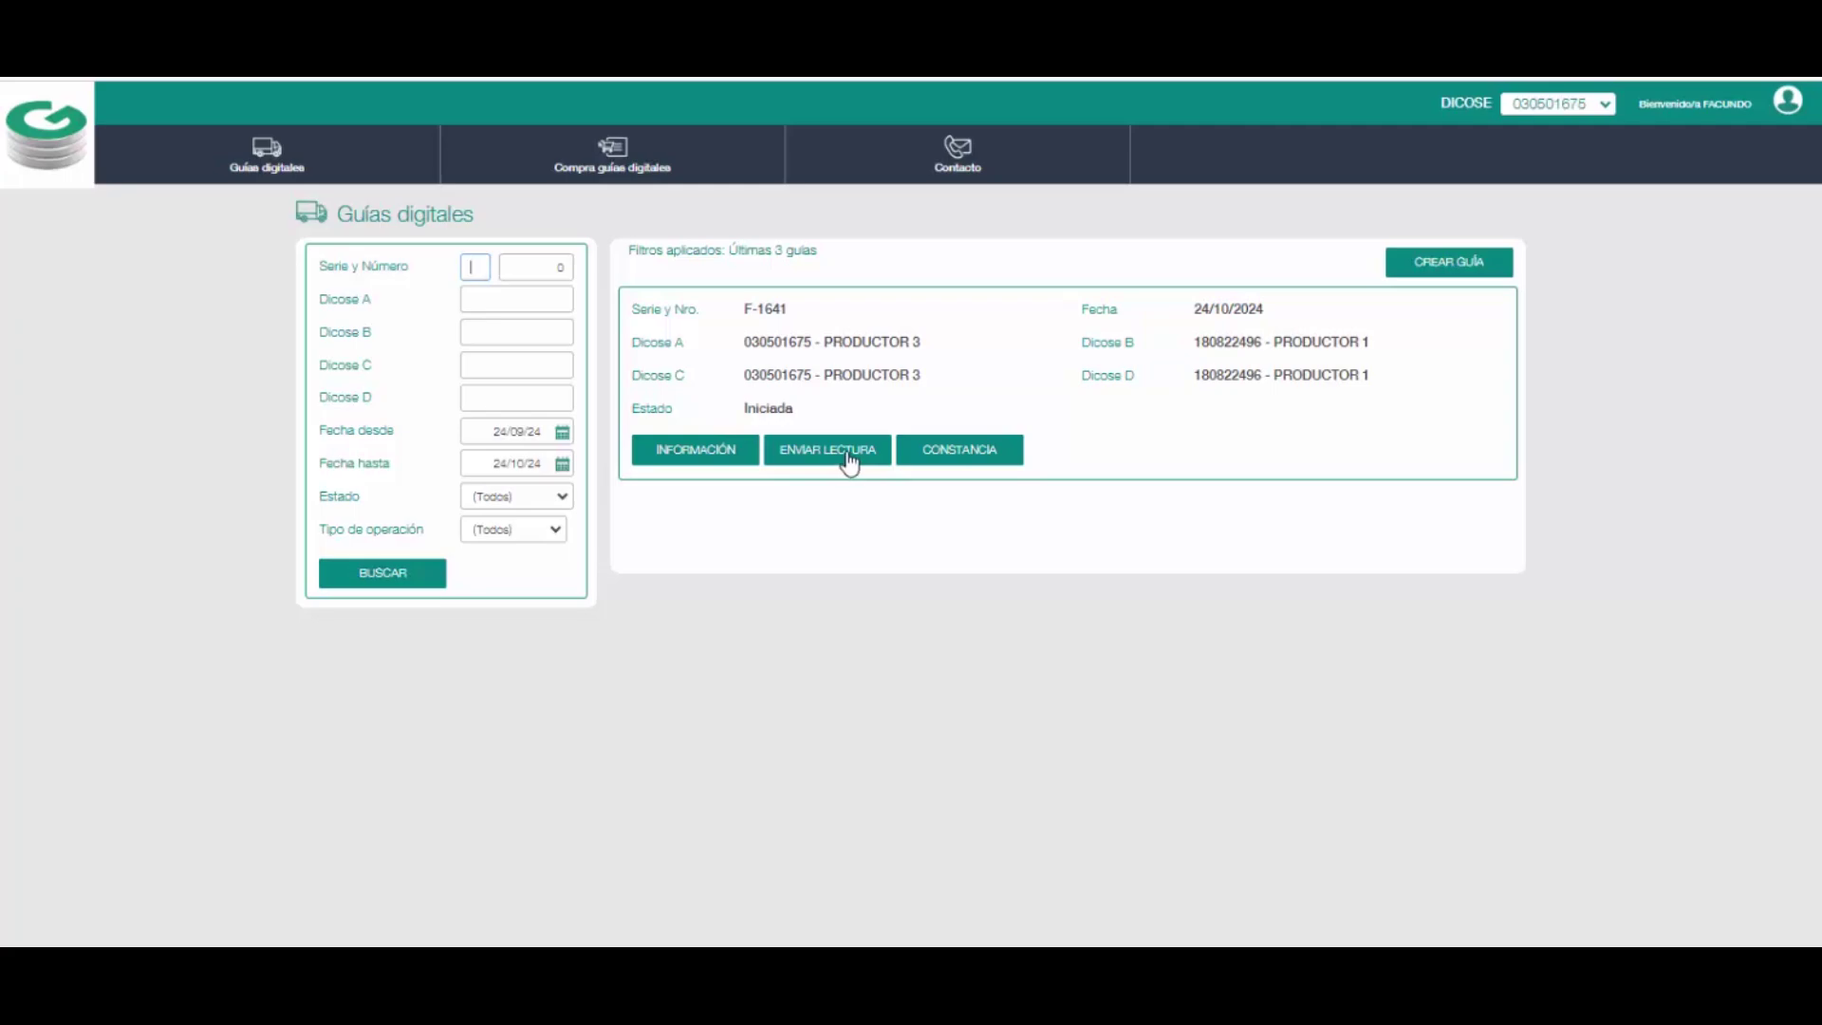
- Attach and send reading file 030501675 for guide F-1641
left_click(847, 462)
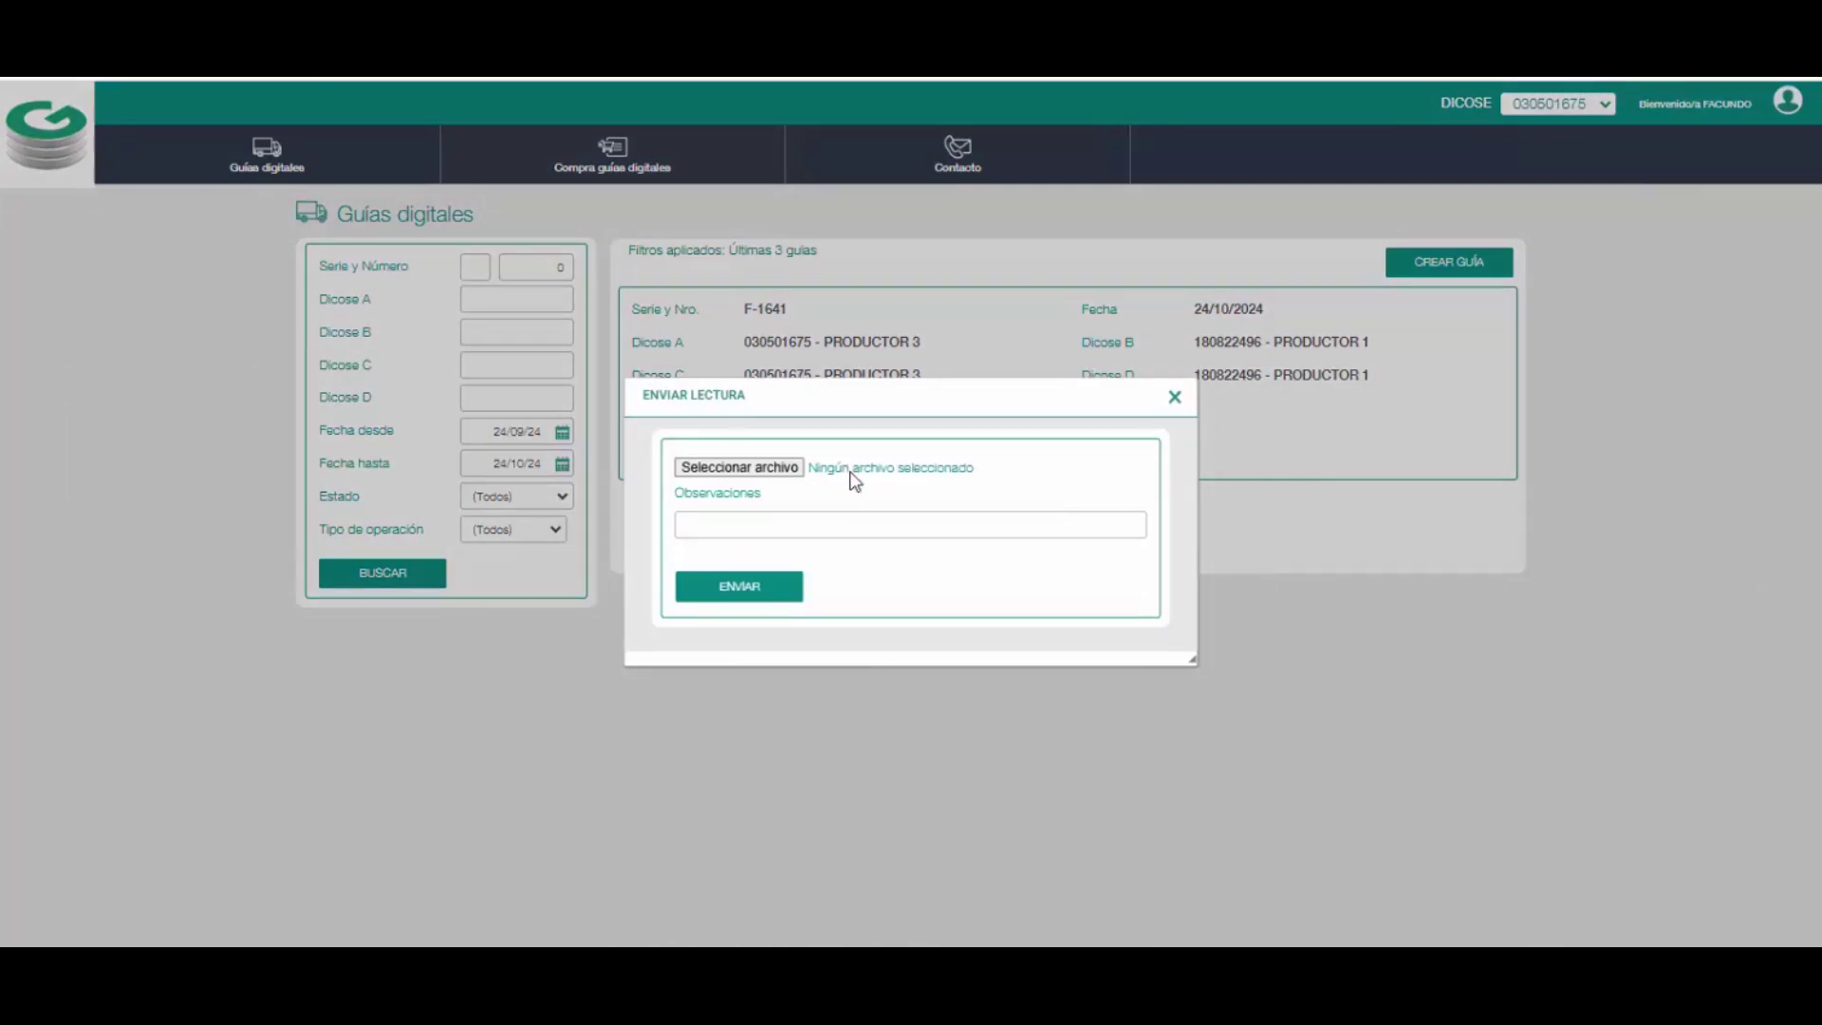
left_click(775, 470)
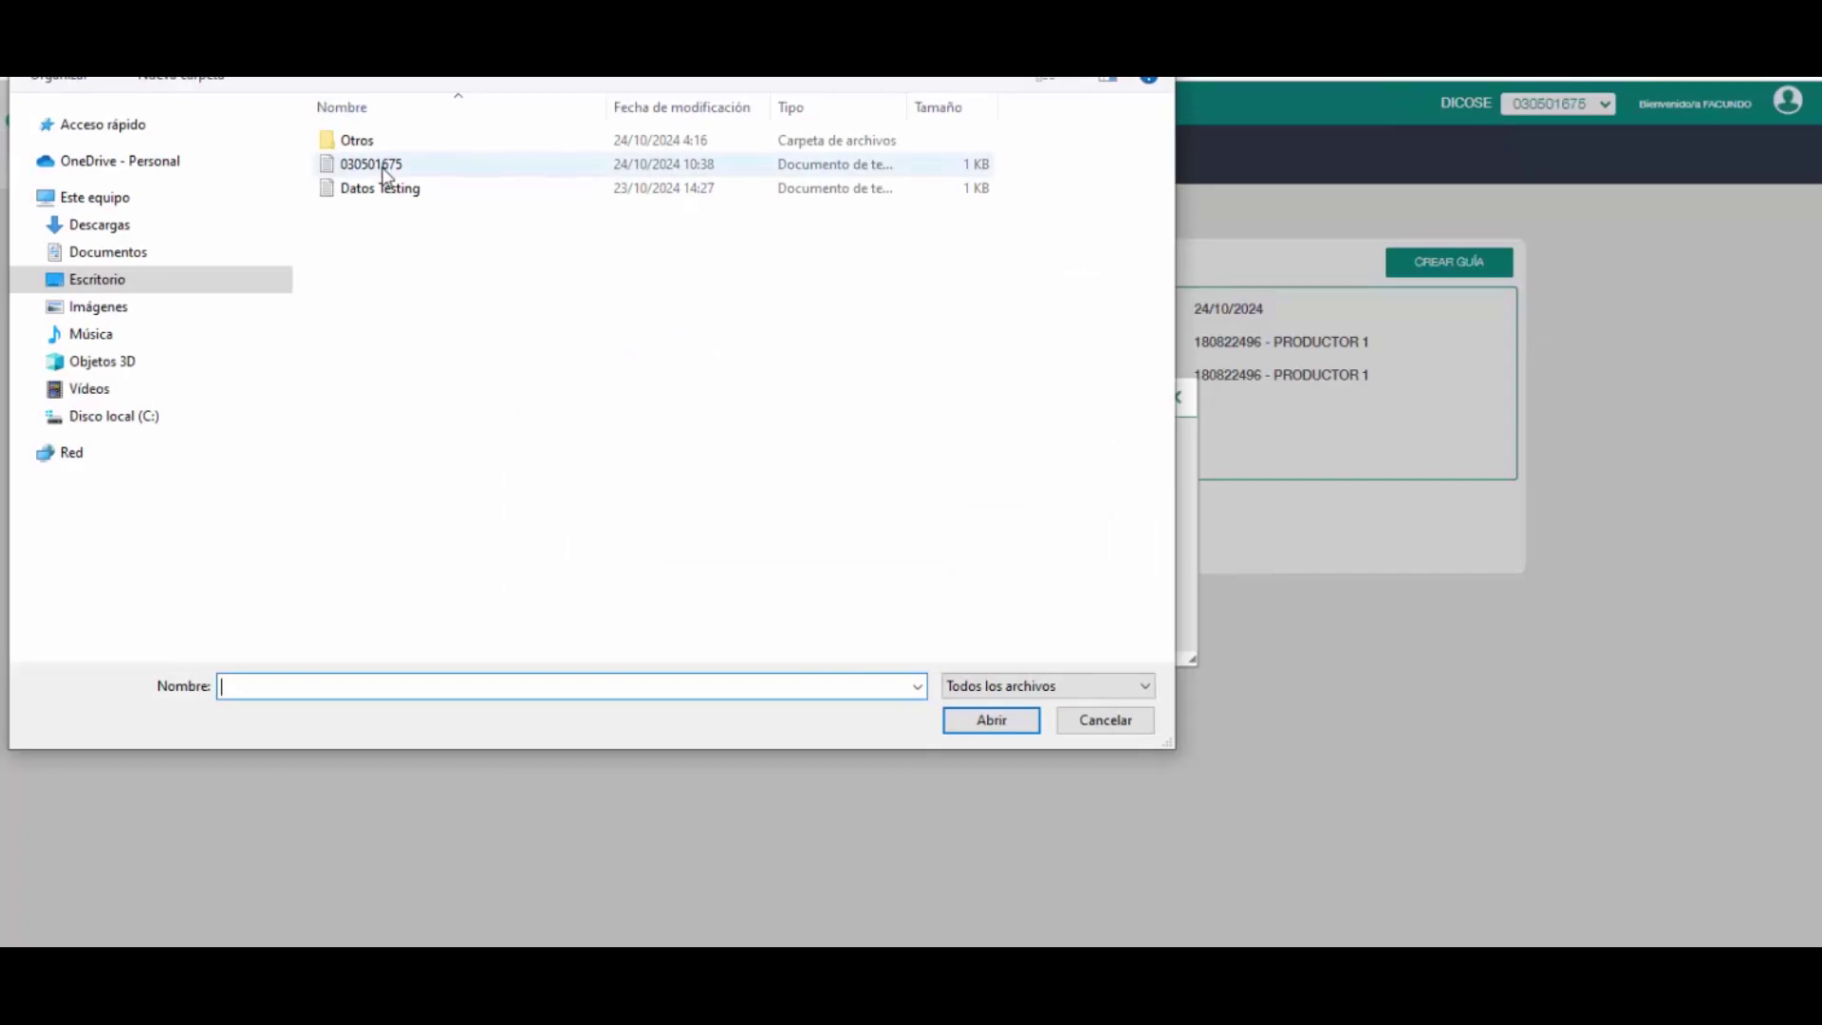
left_click(391, 167)
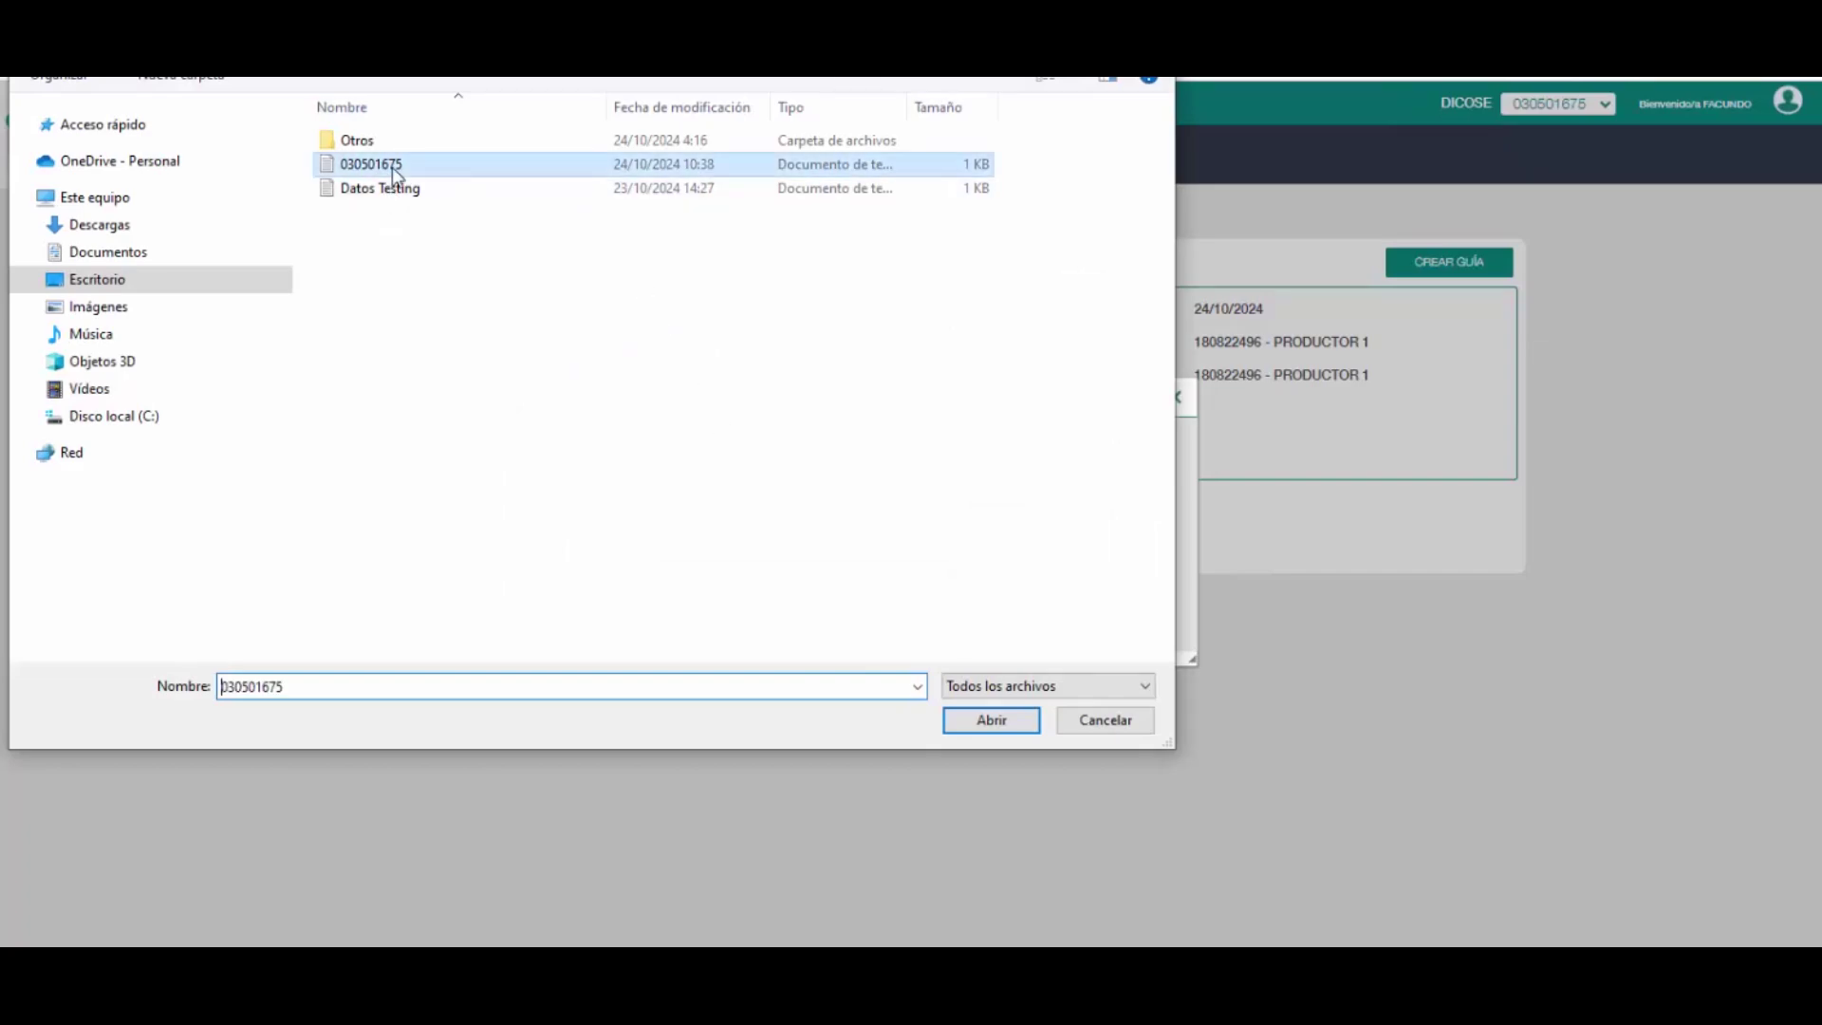
left_click(993, 728)
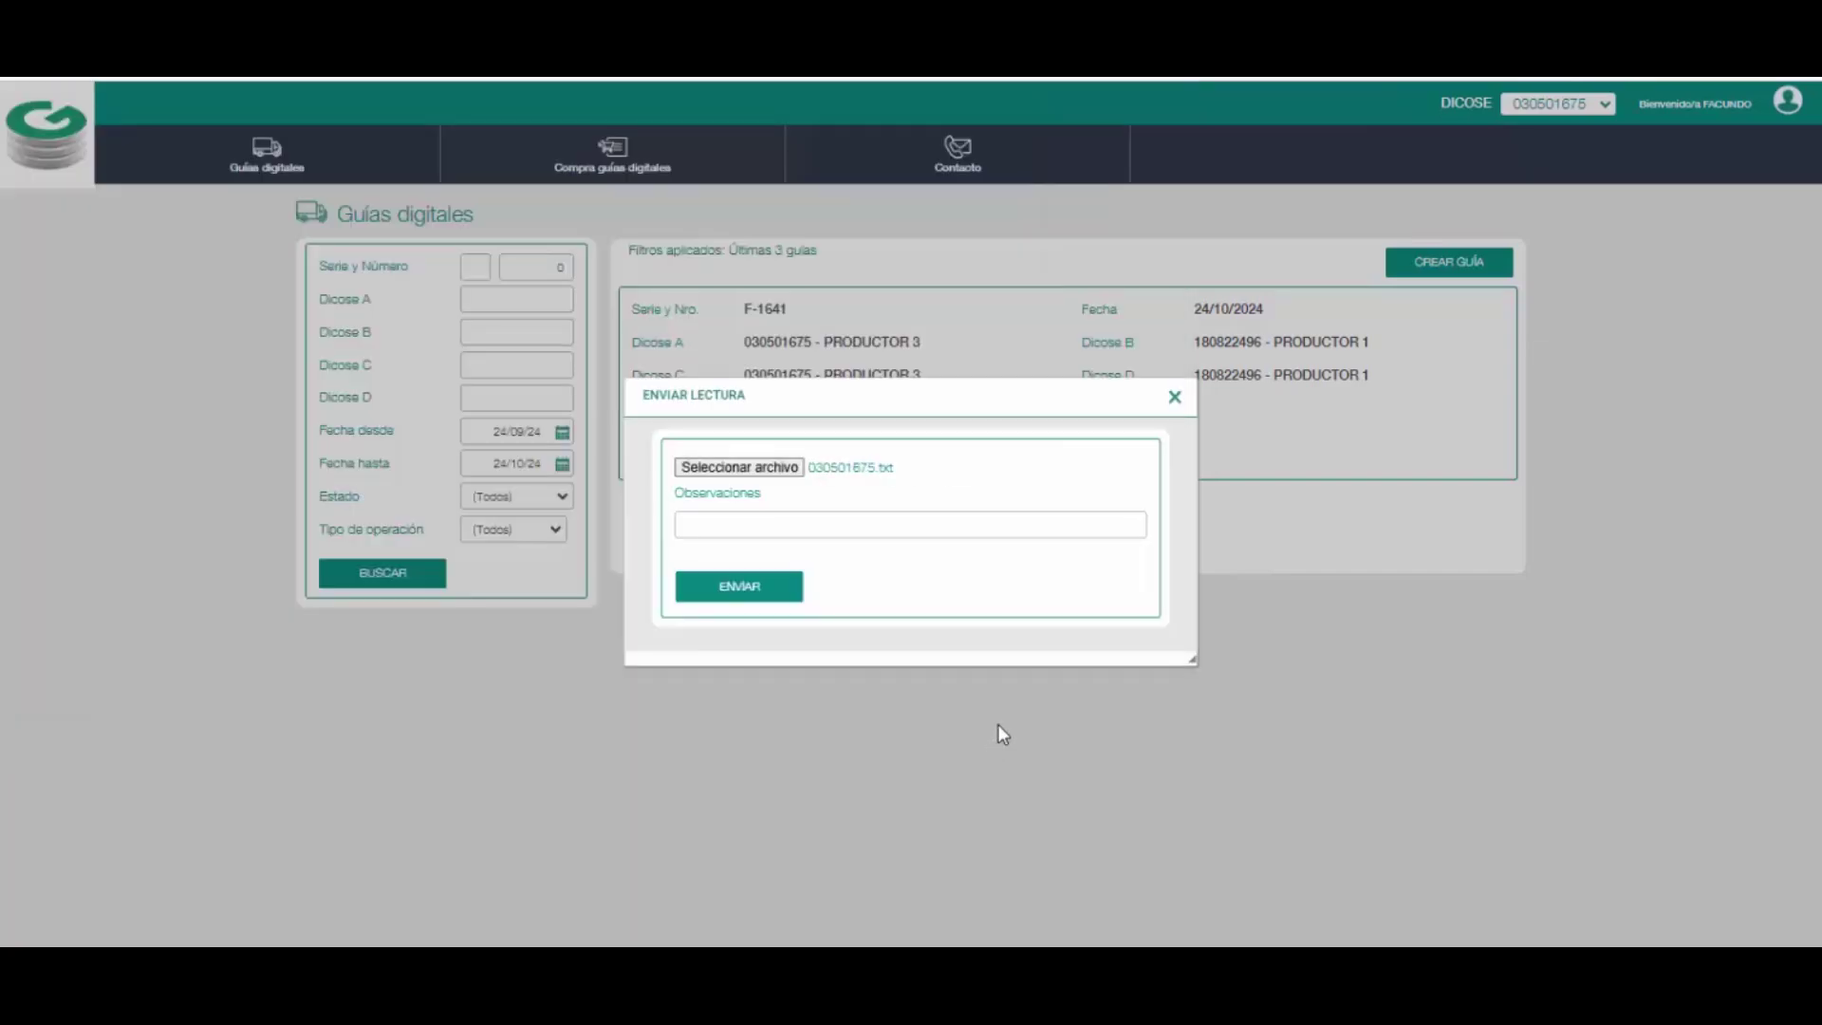
left_click(769, 588)
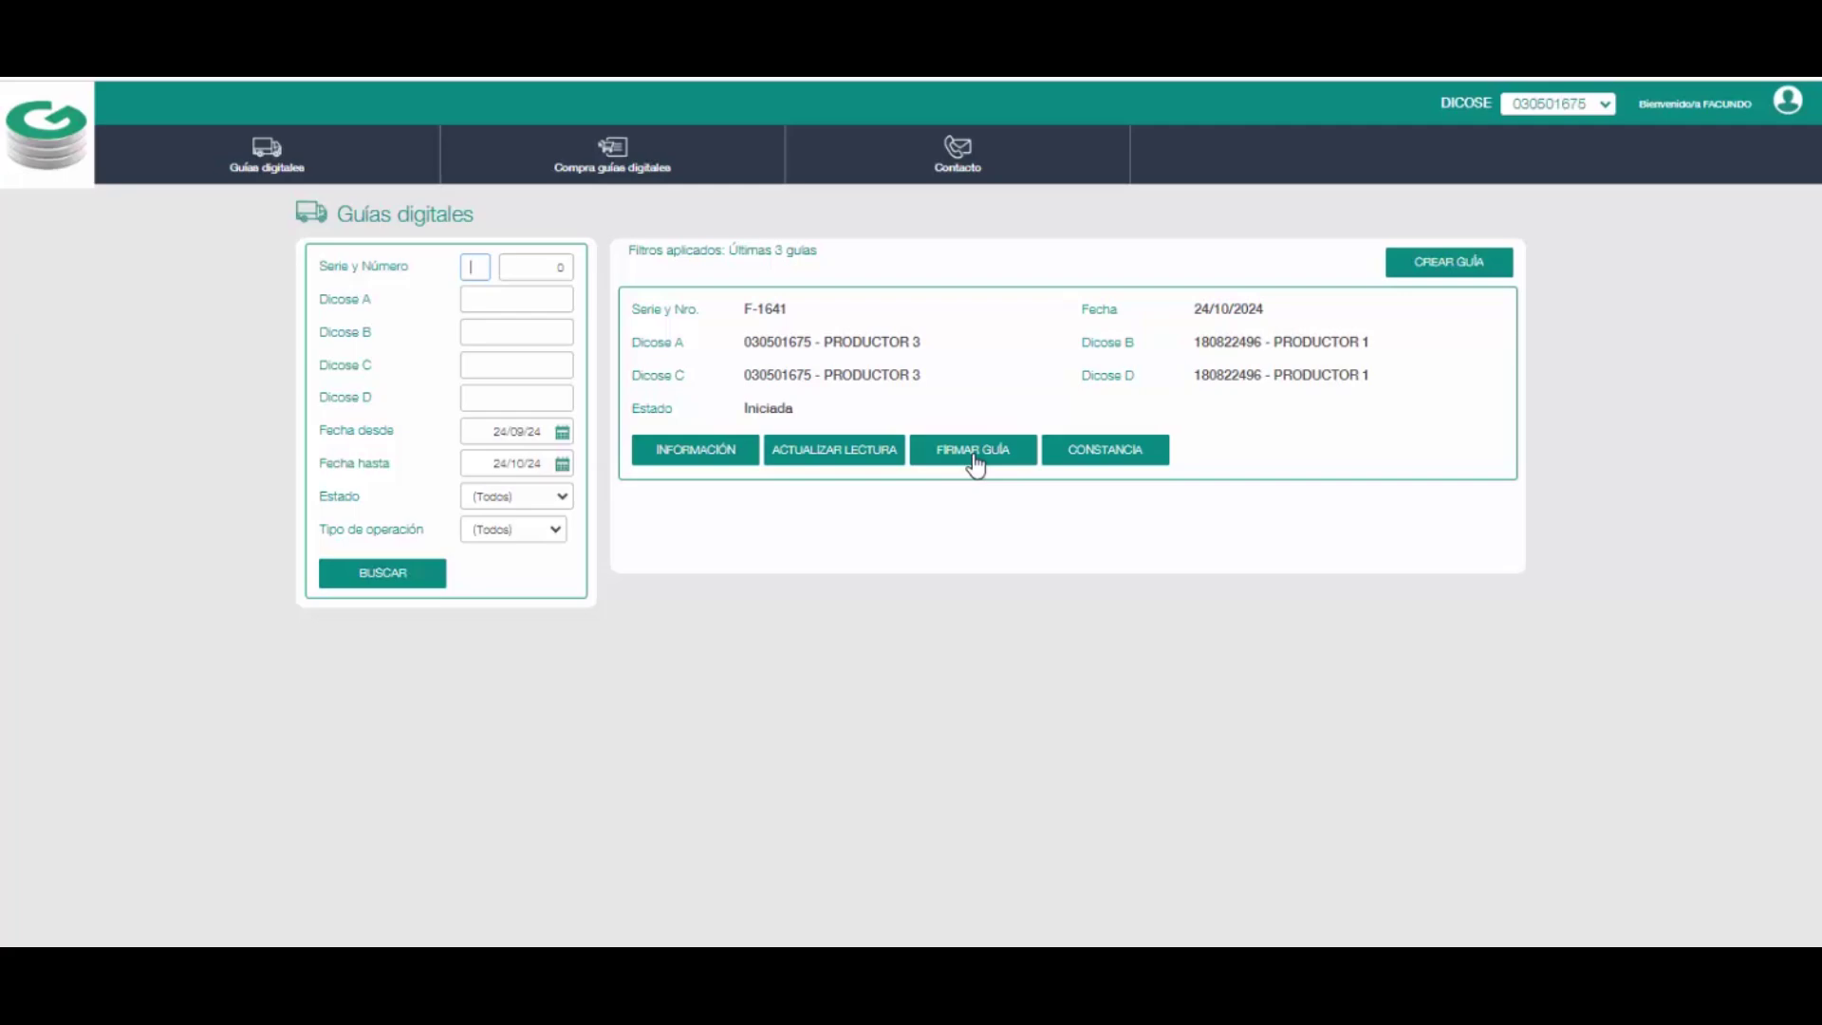
- Sign guide F-1641 as emitter using the 6-digit code received by SMS
left_click(977, 460)
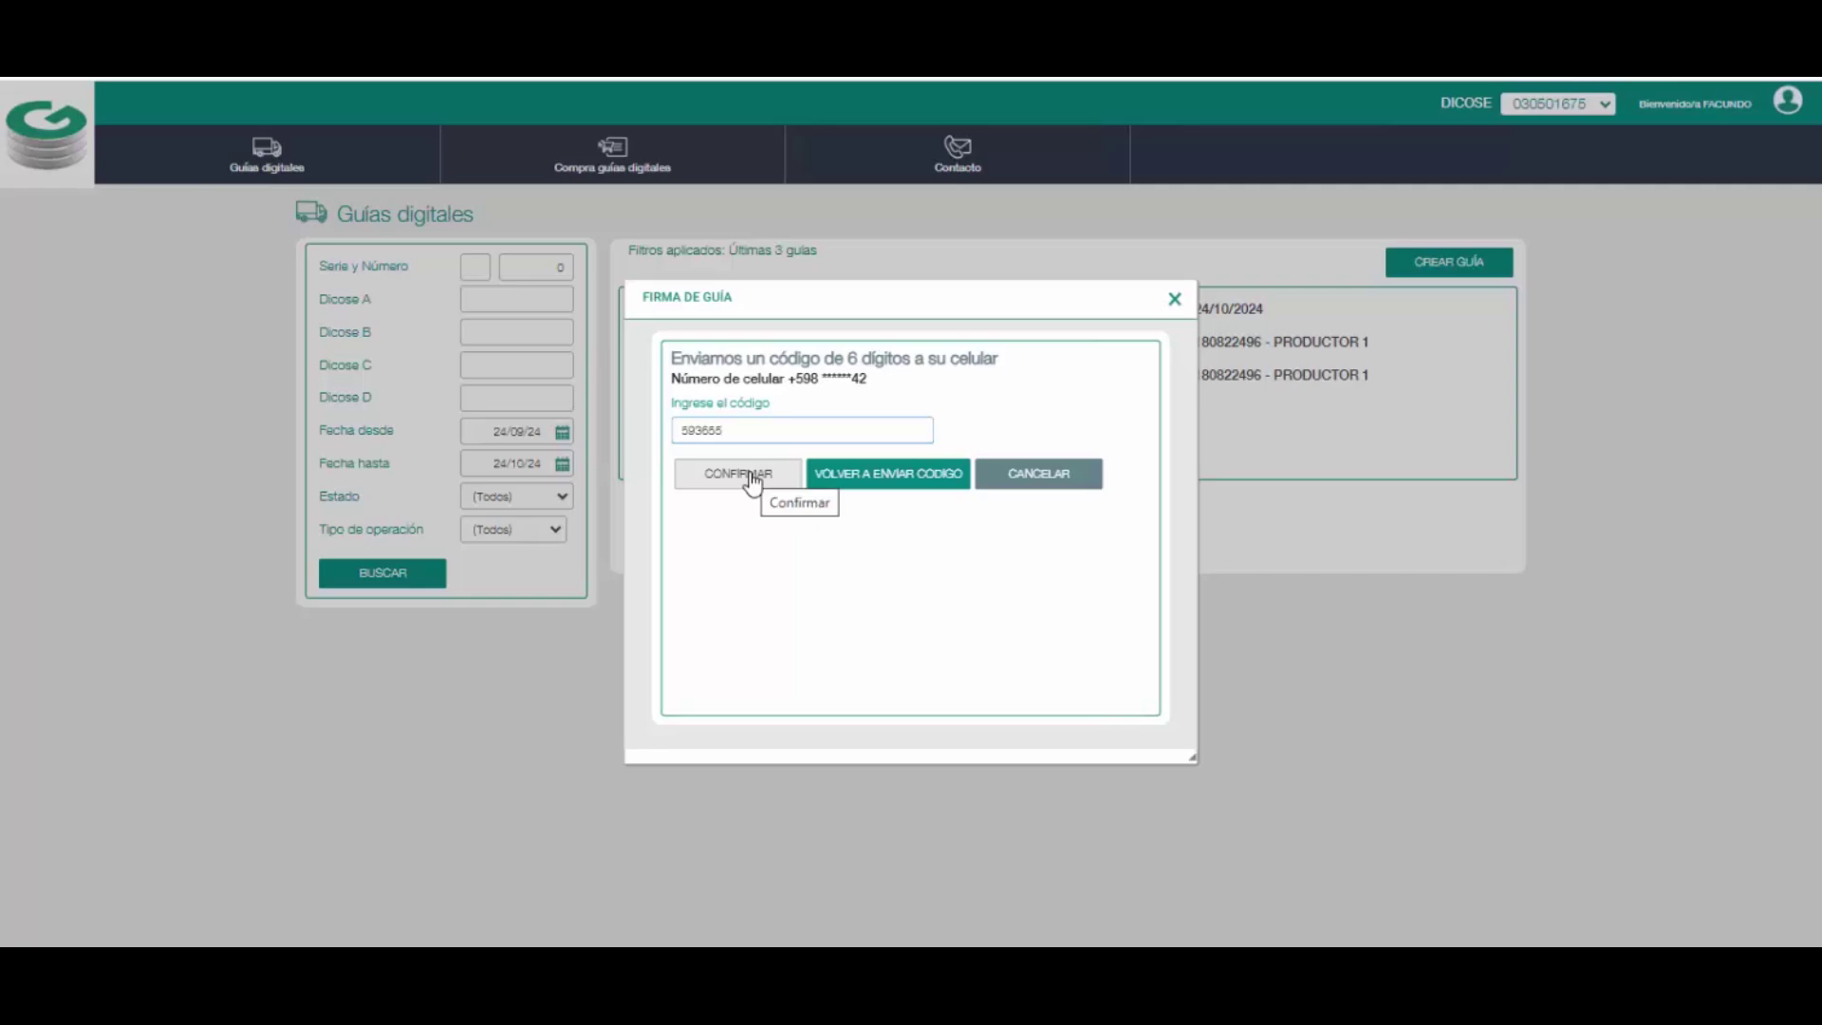
left_click(750, 480)
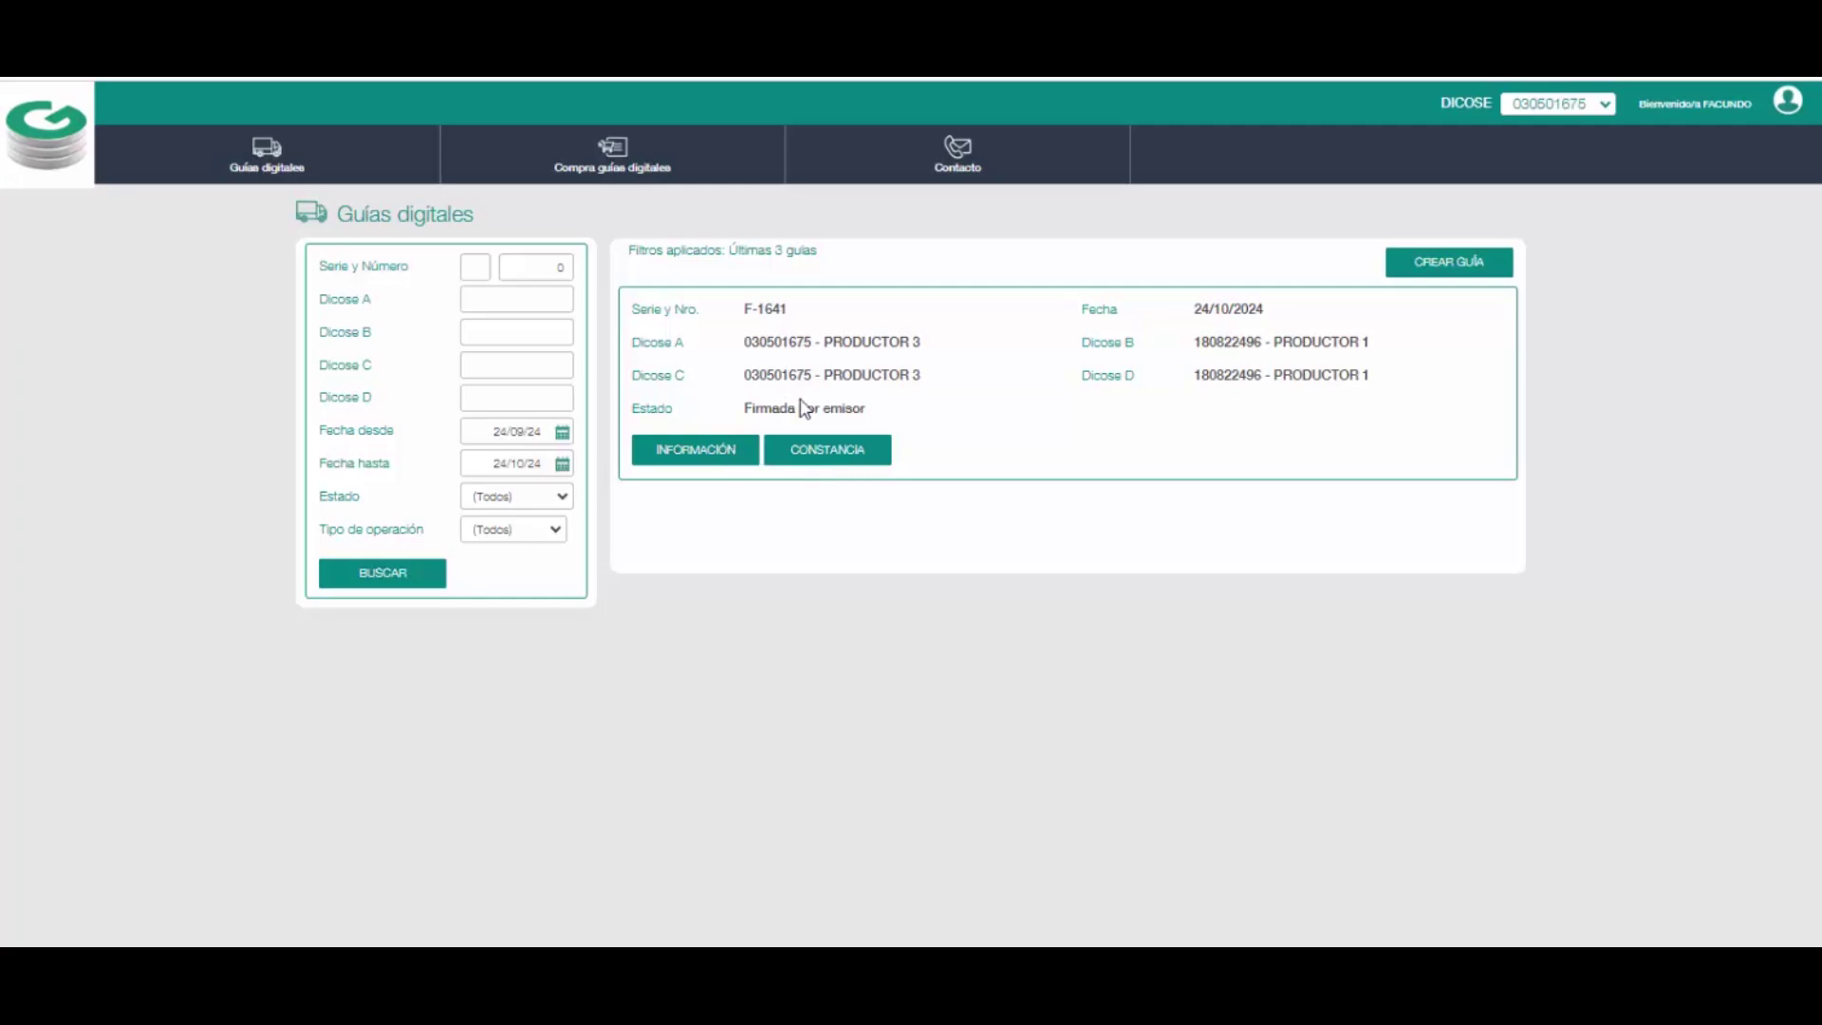
- Inspect the signed guide's details and modification view, leaving it unchanged
left_click(743, 471)
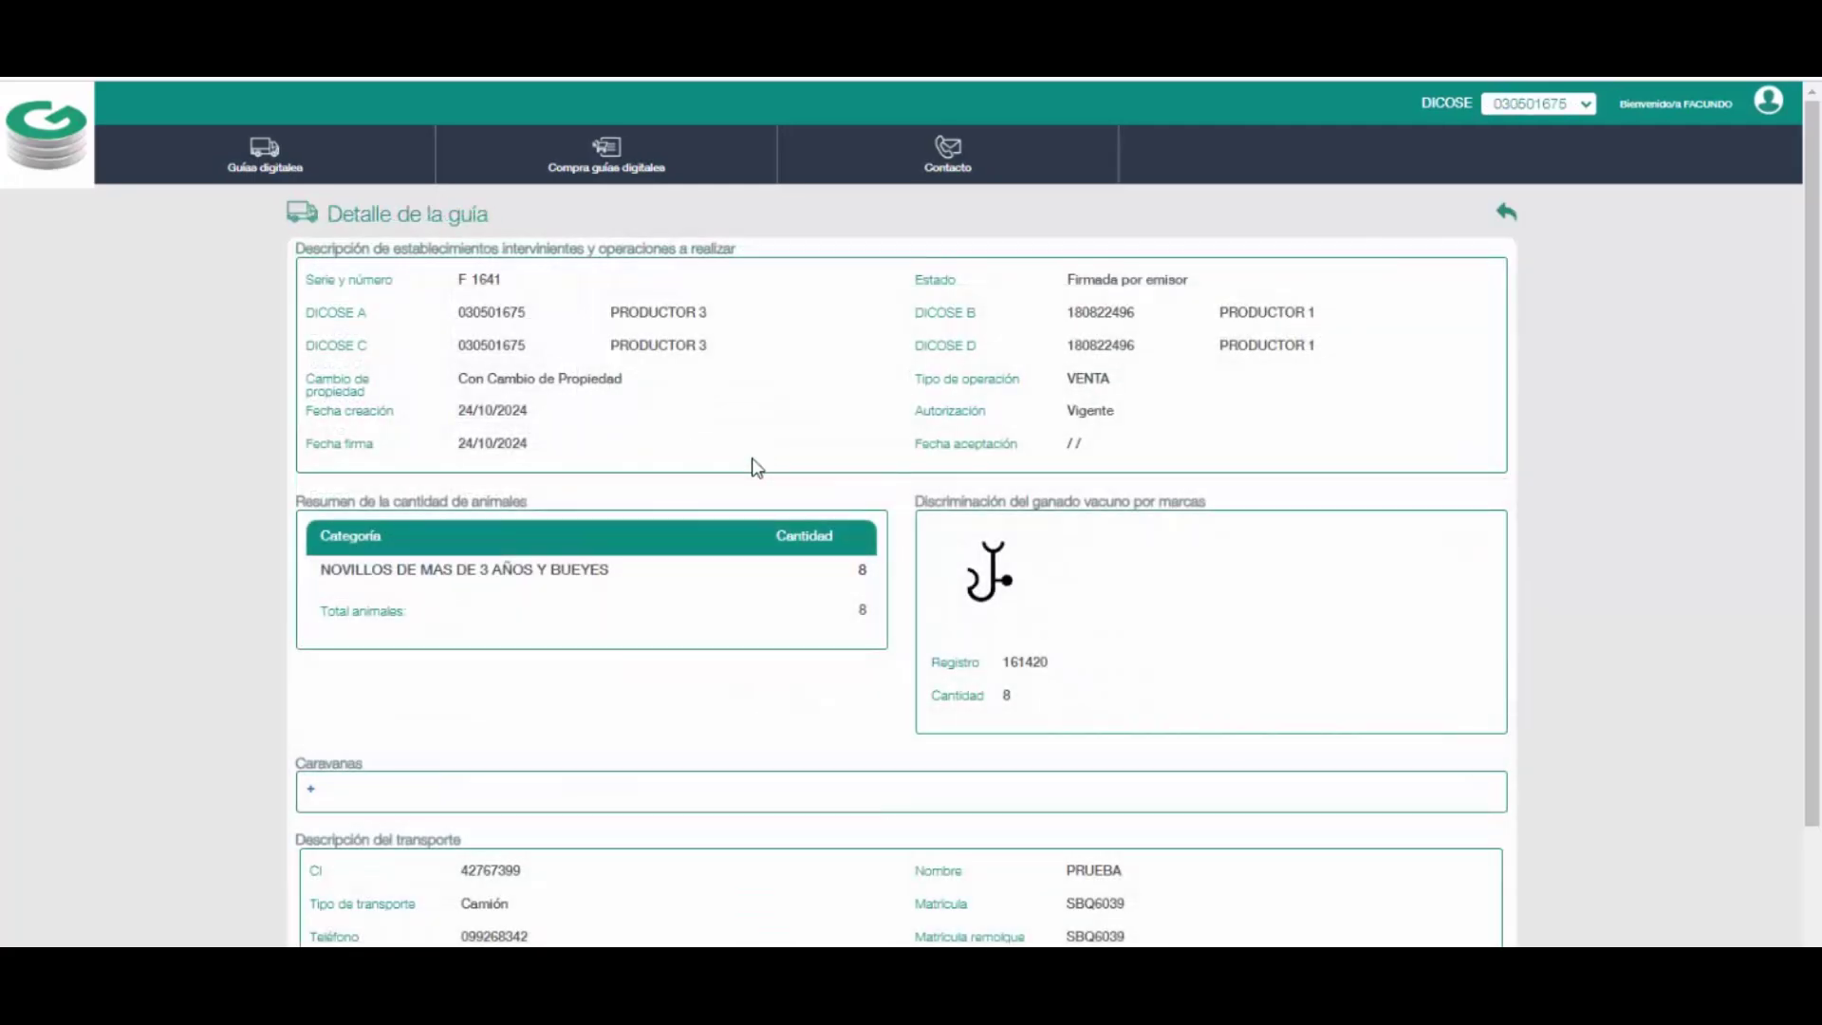
scroll(755, 467, "down", 2)
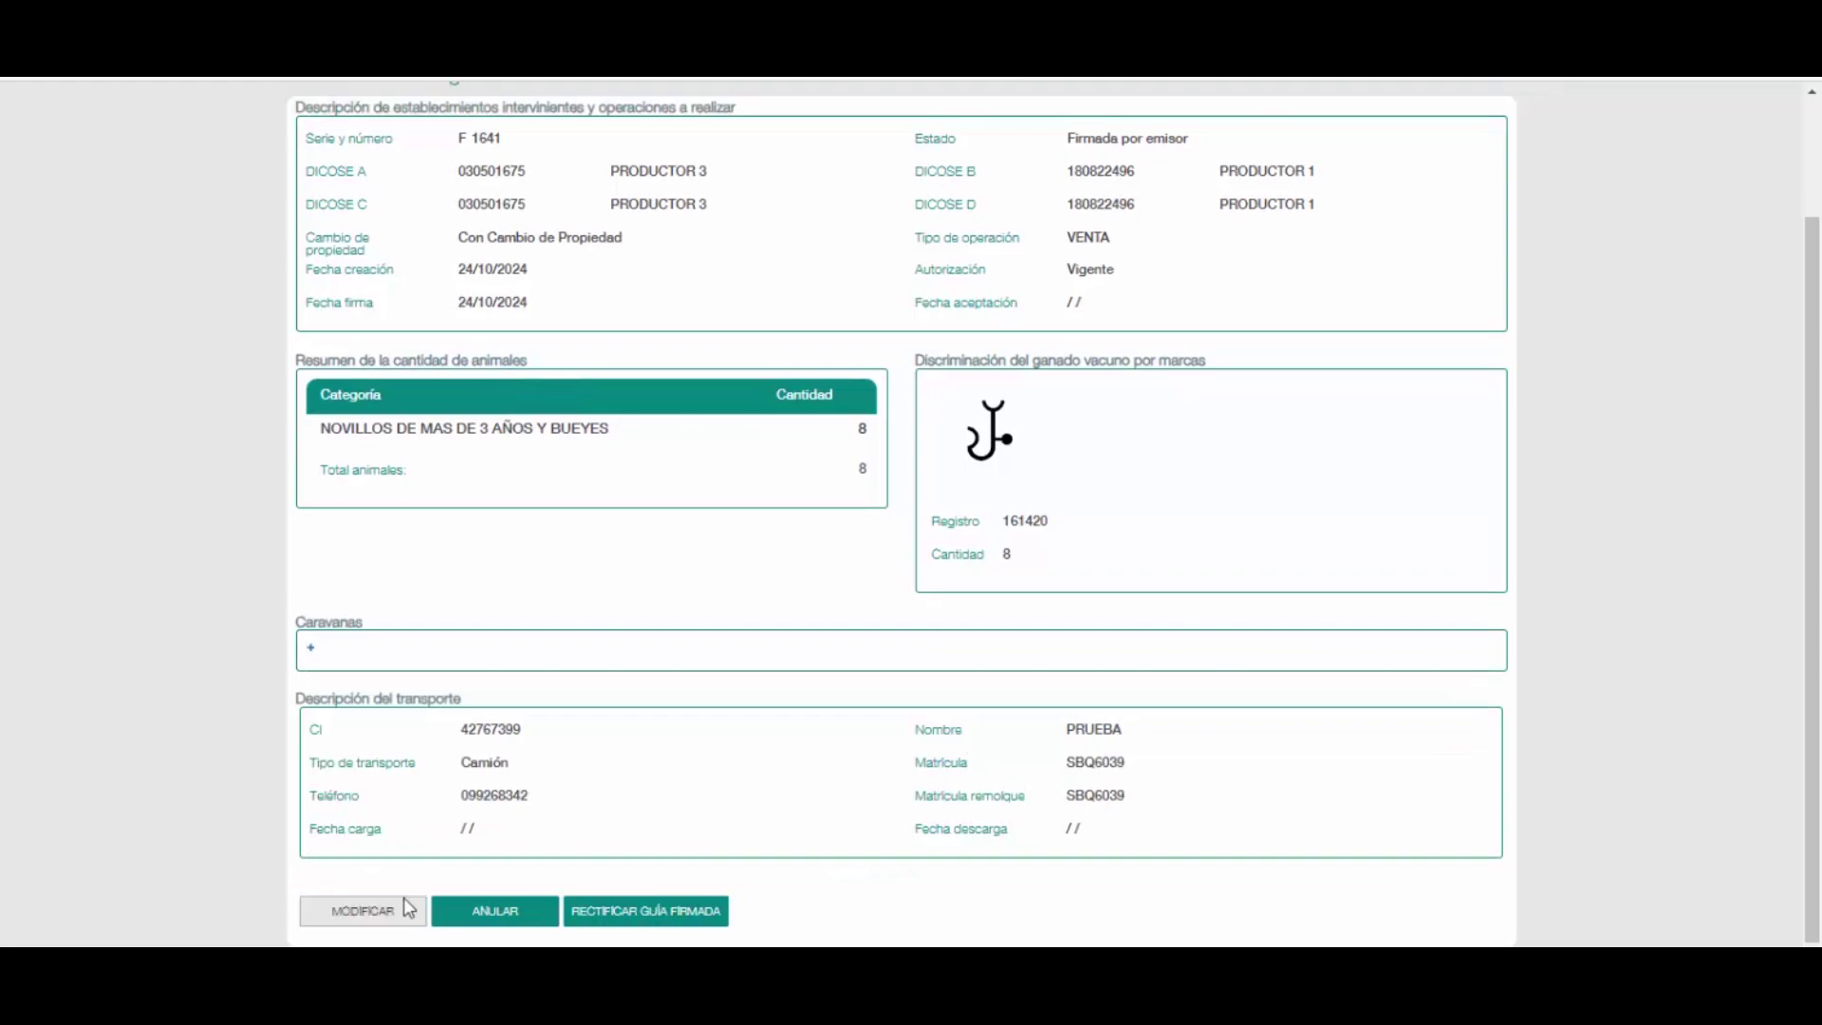
left_click(406, 908)
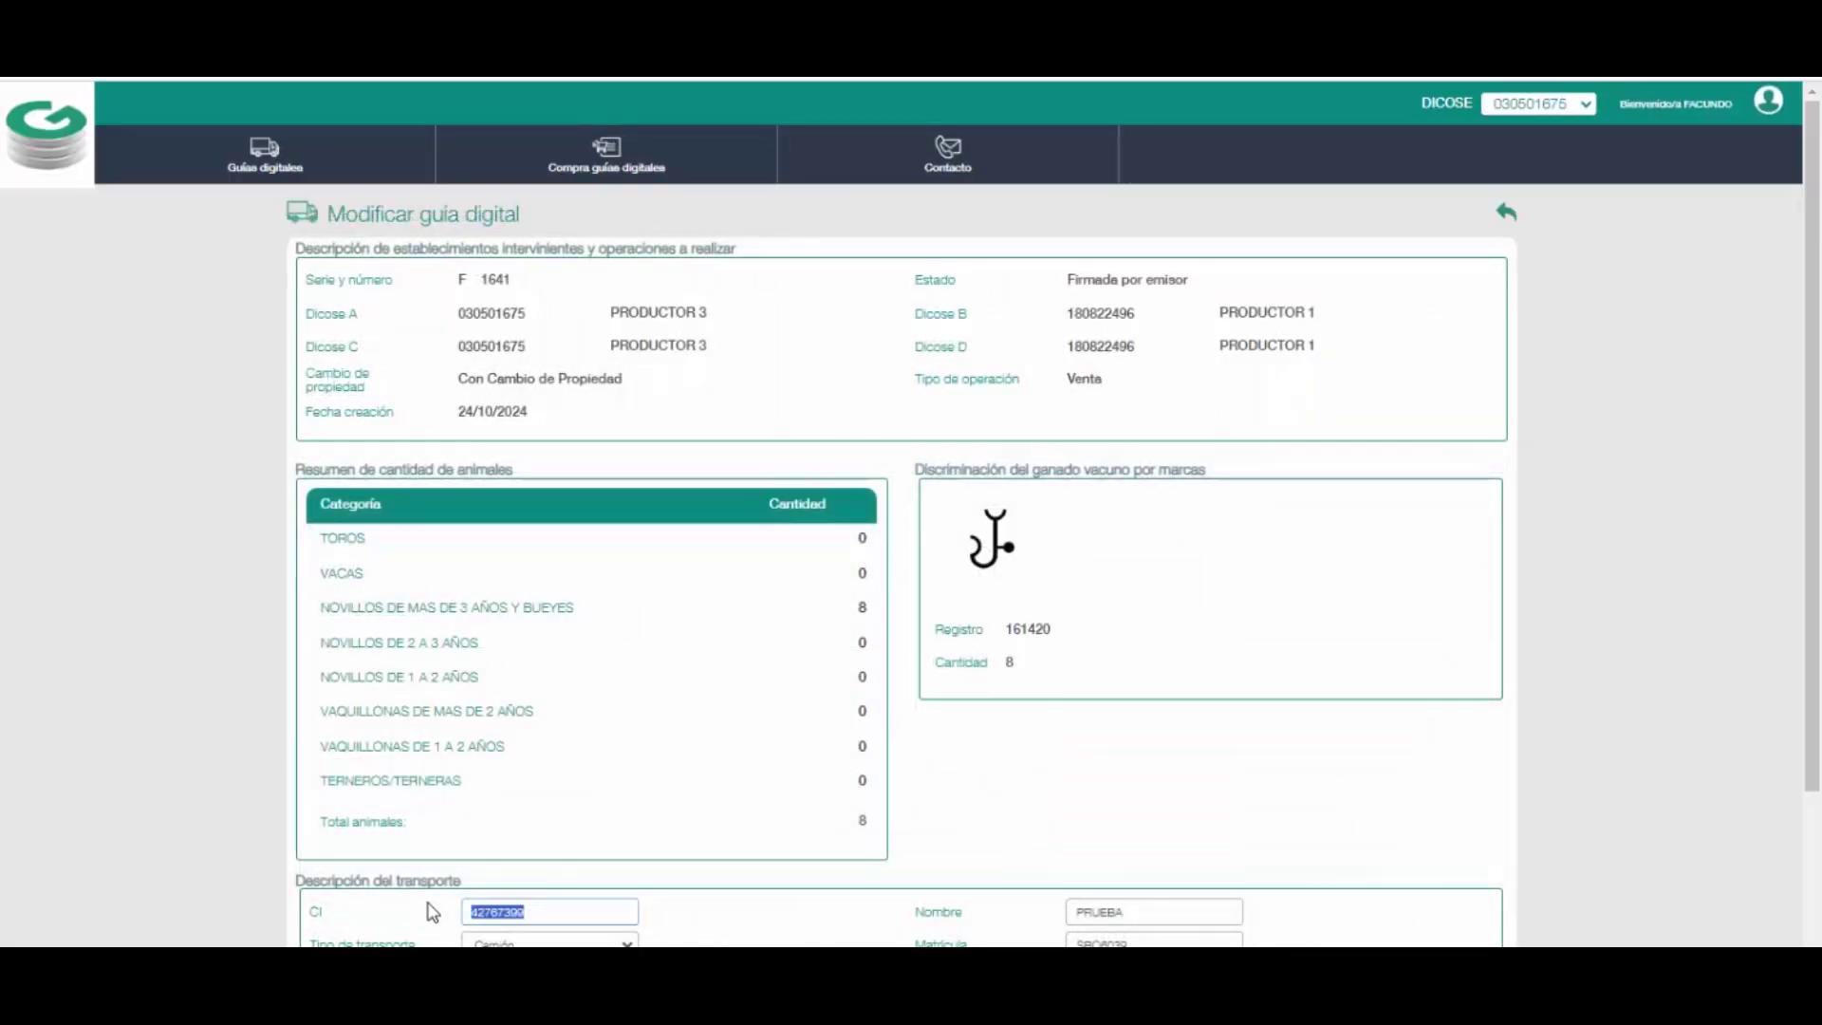
scroll(434, 906, "down", 1)
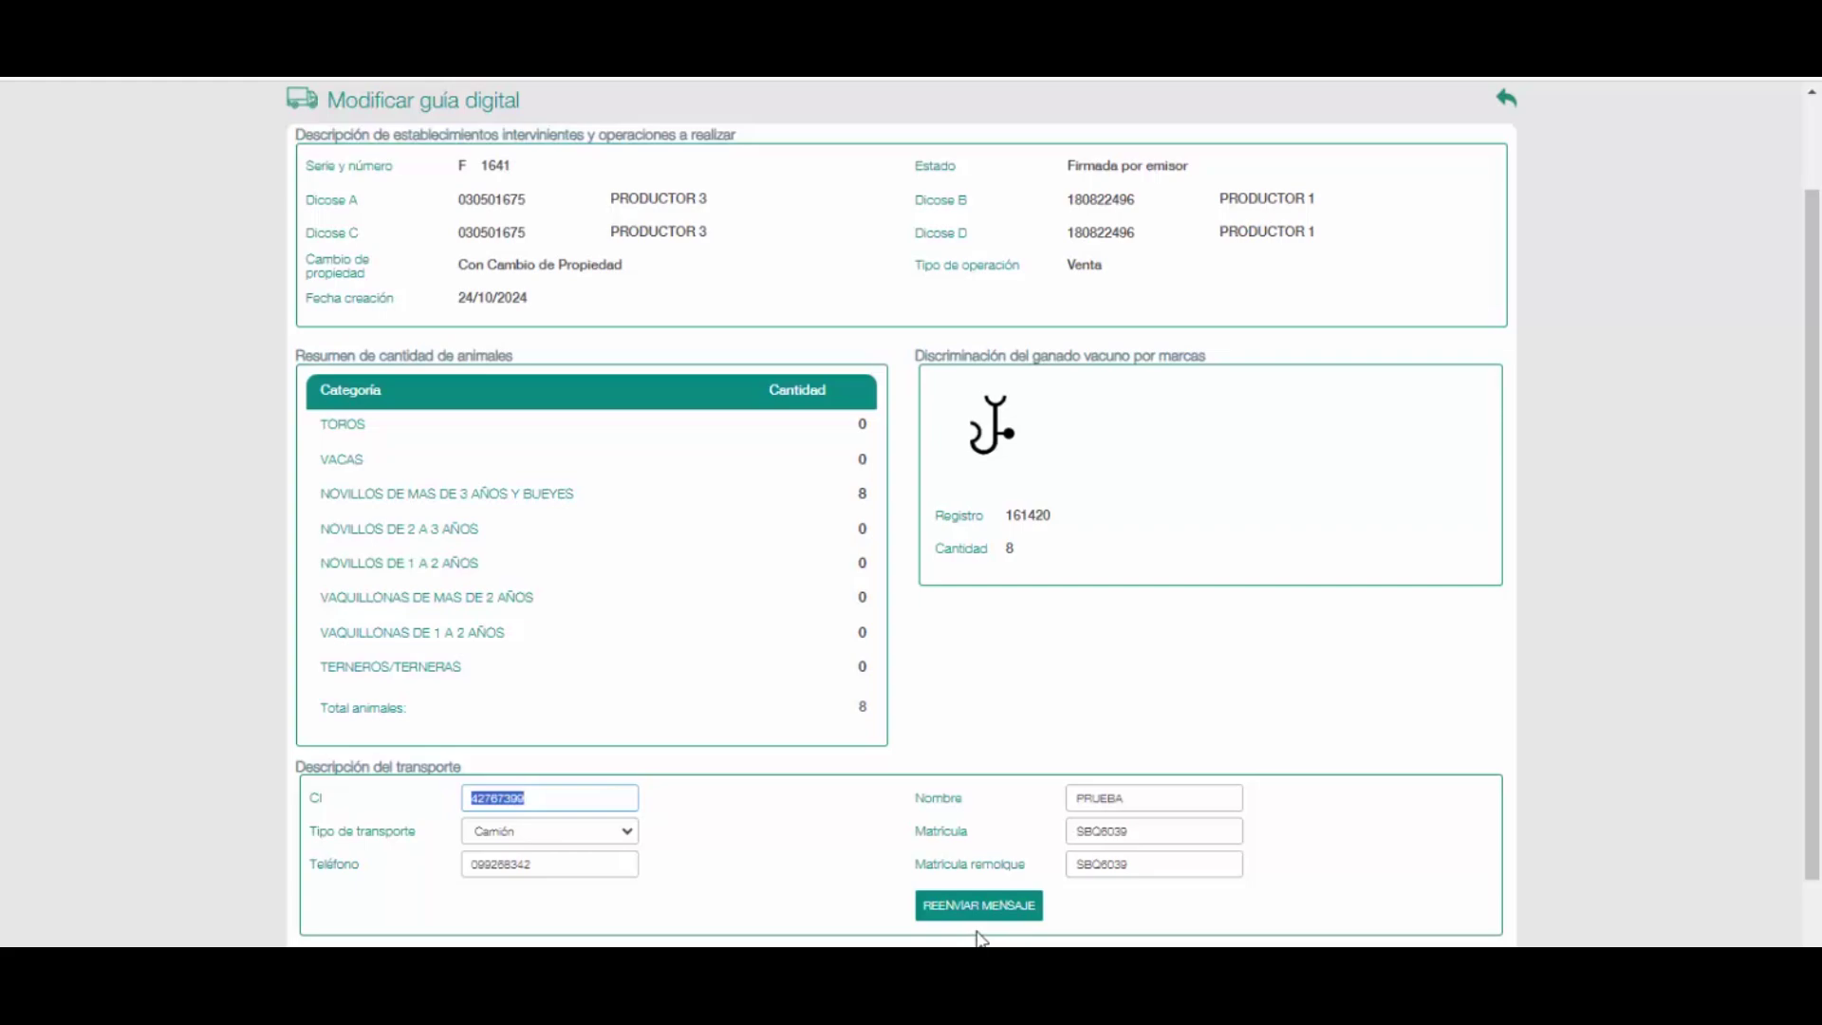
scroll(980, 937, "up", 2)
left_click(1505, 212)
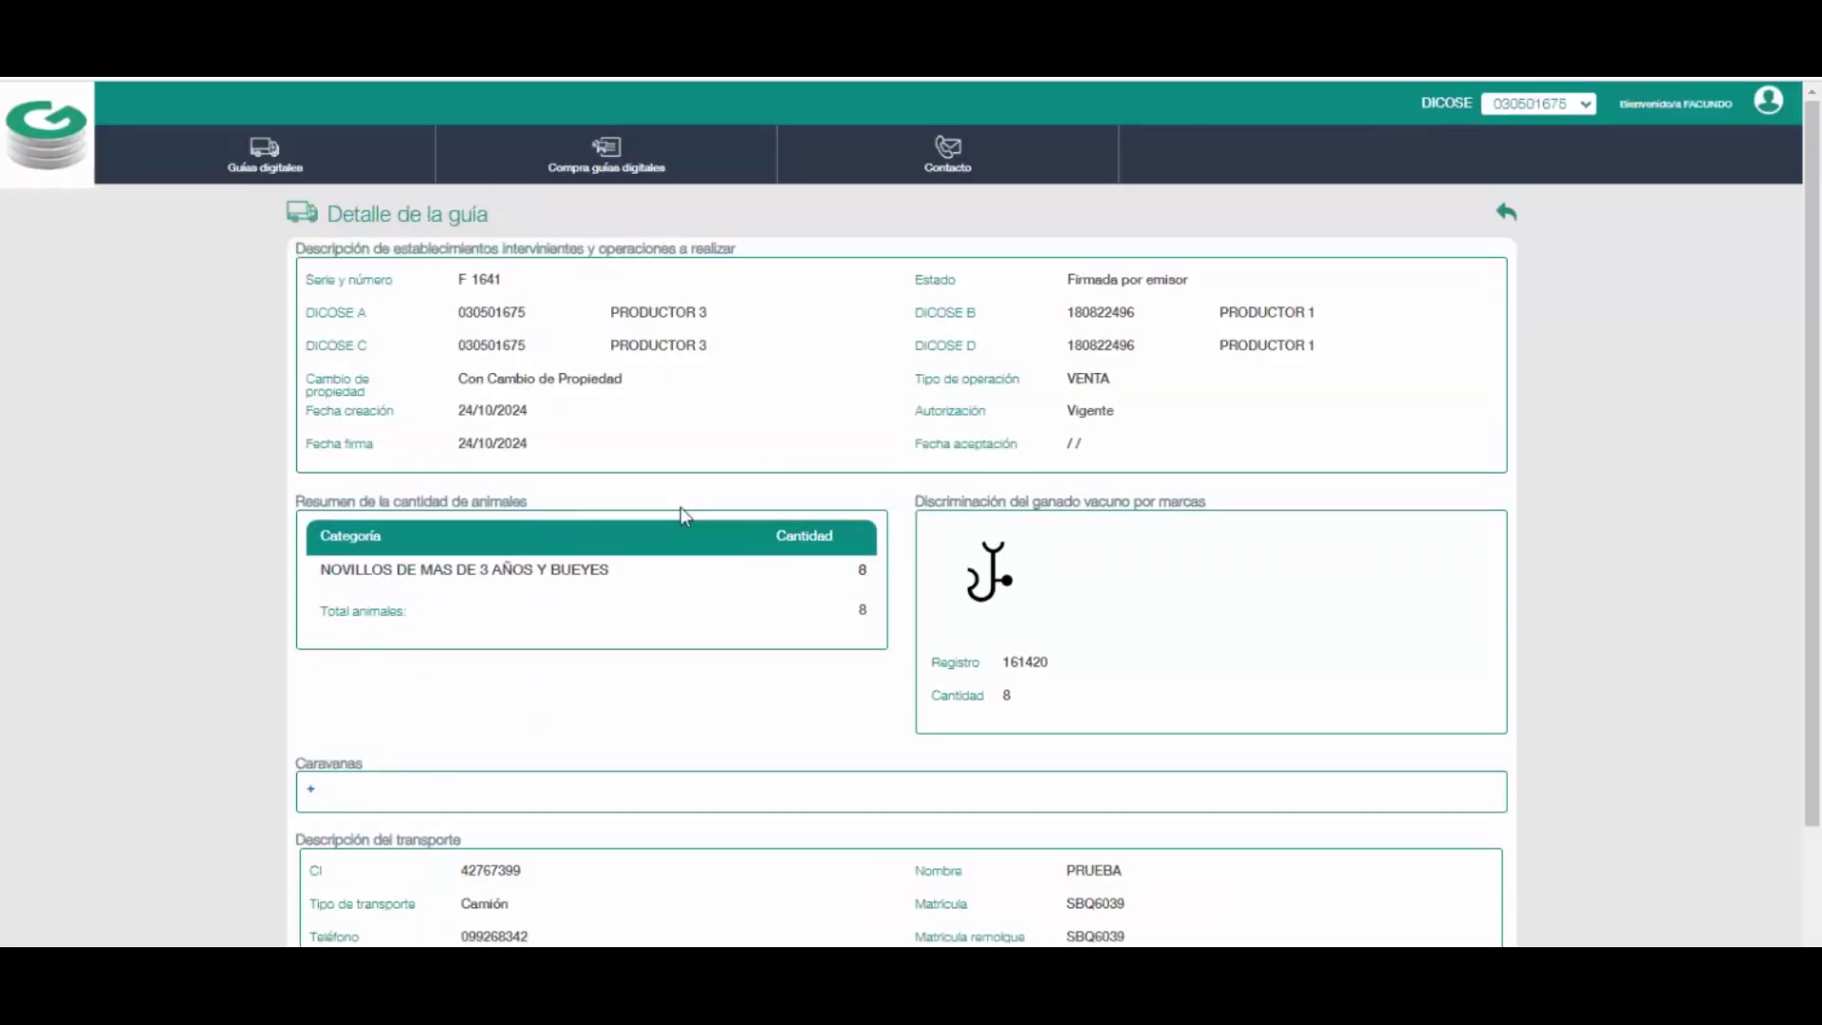
- Return to the Guías digitales list and open the constancia PDF of guide F-1641
scroll(683, 513, "down", 2)
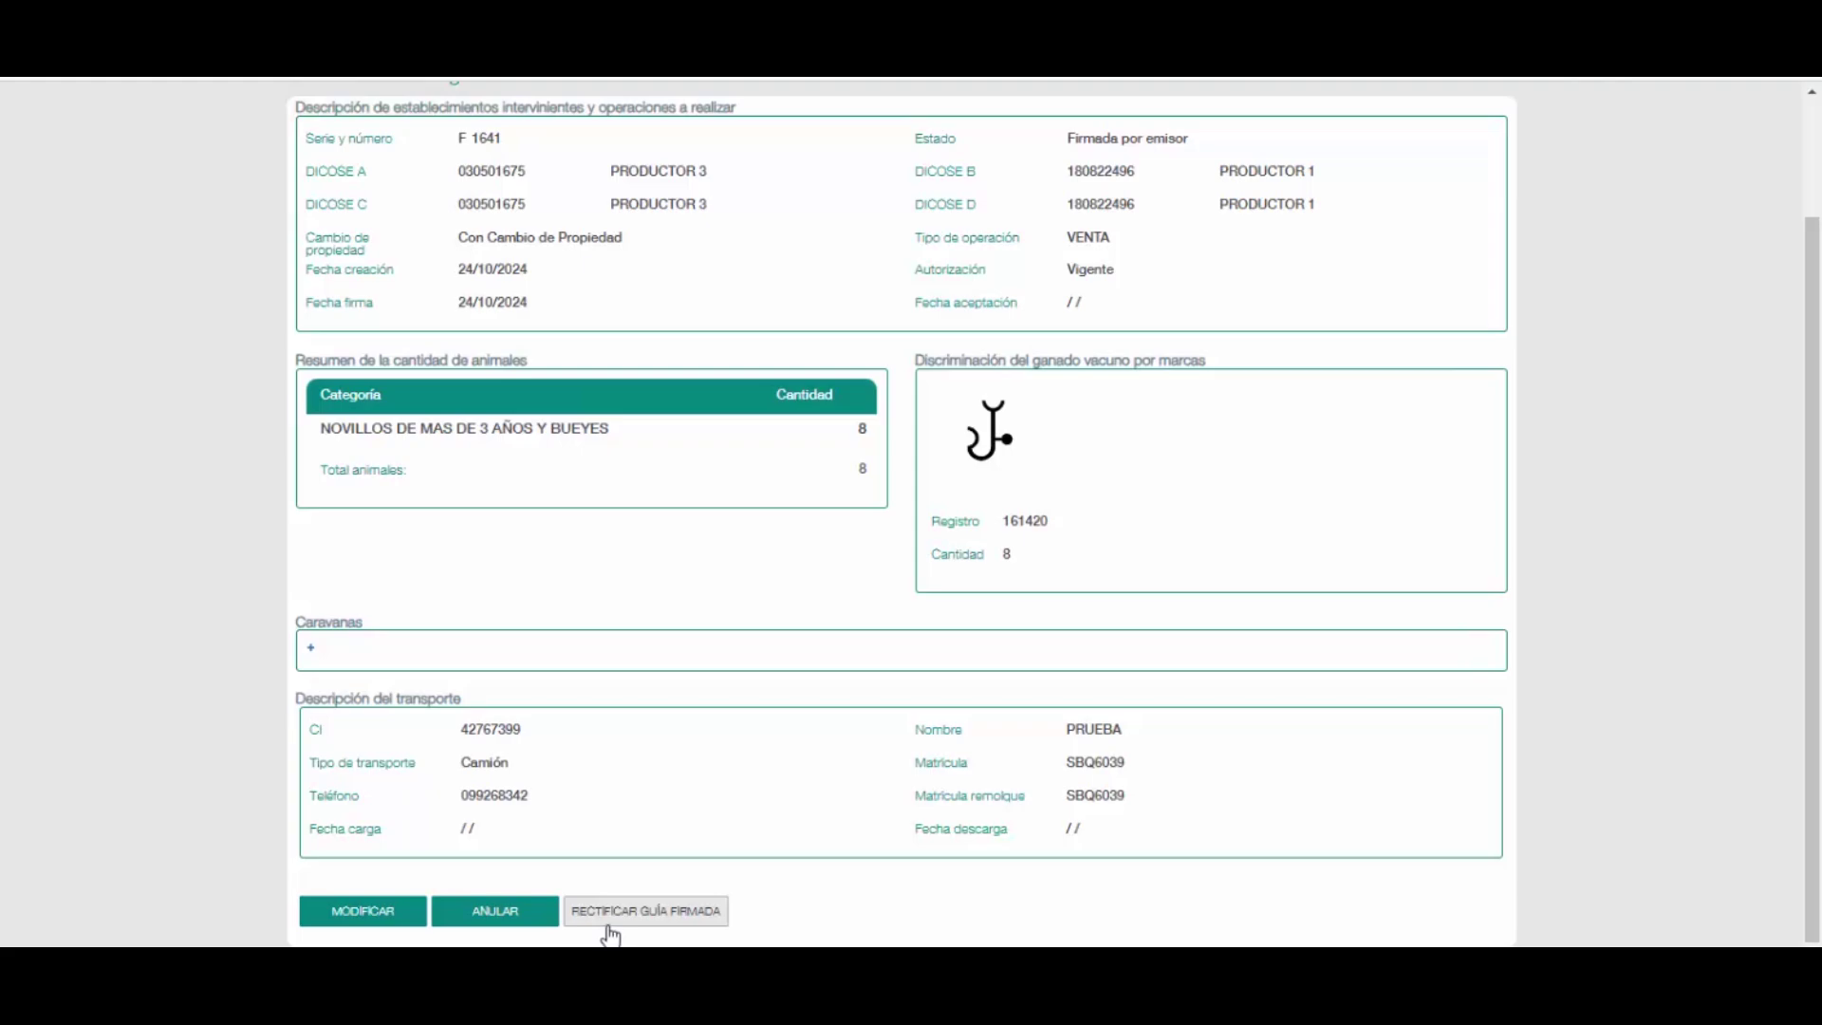
scroll(679, 829, "up", 2)
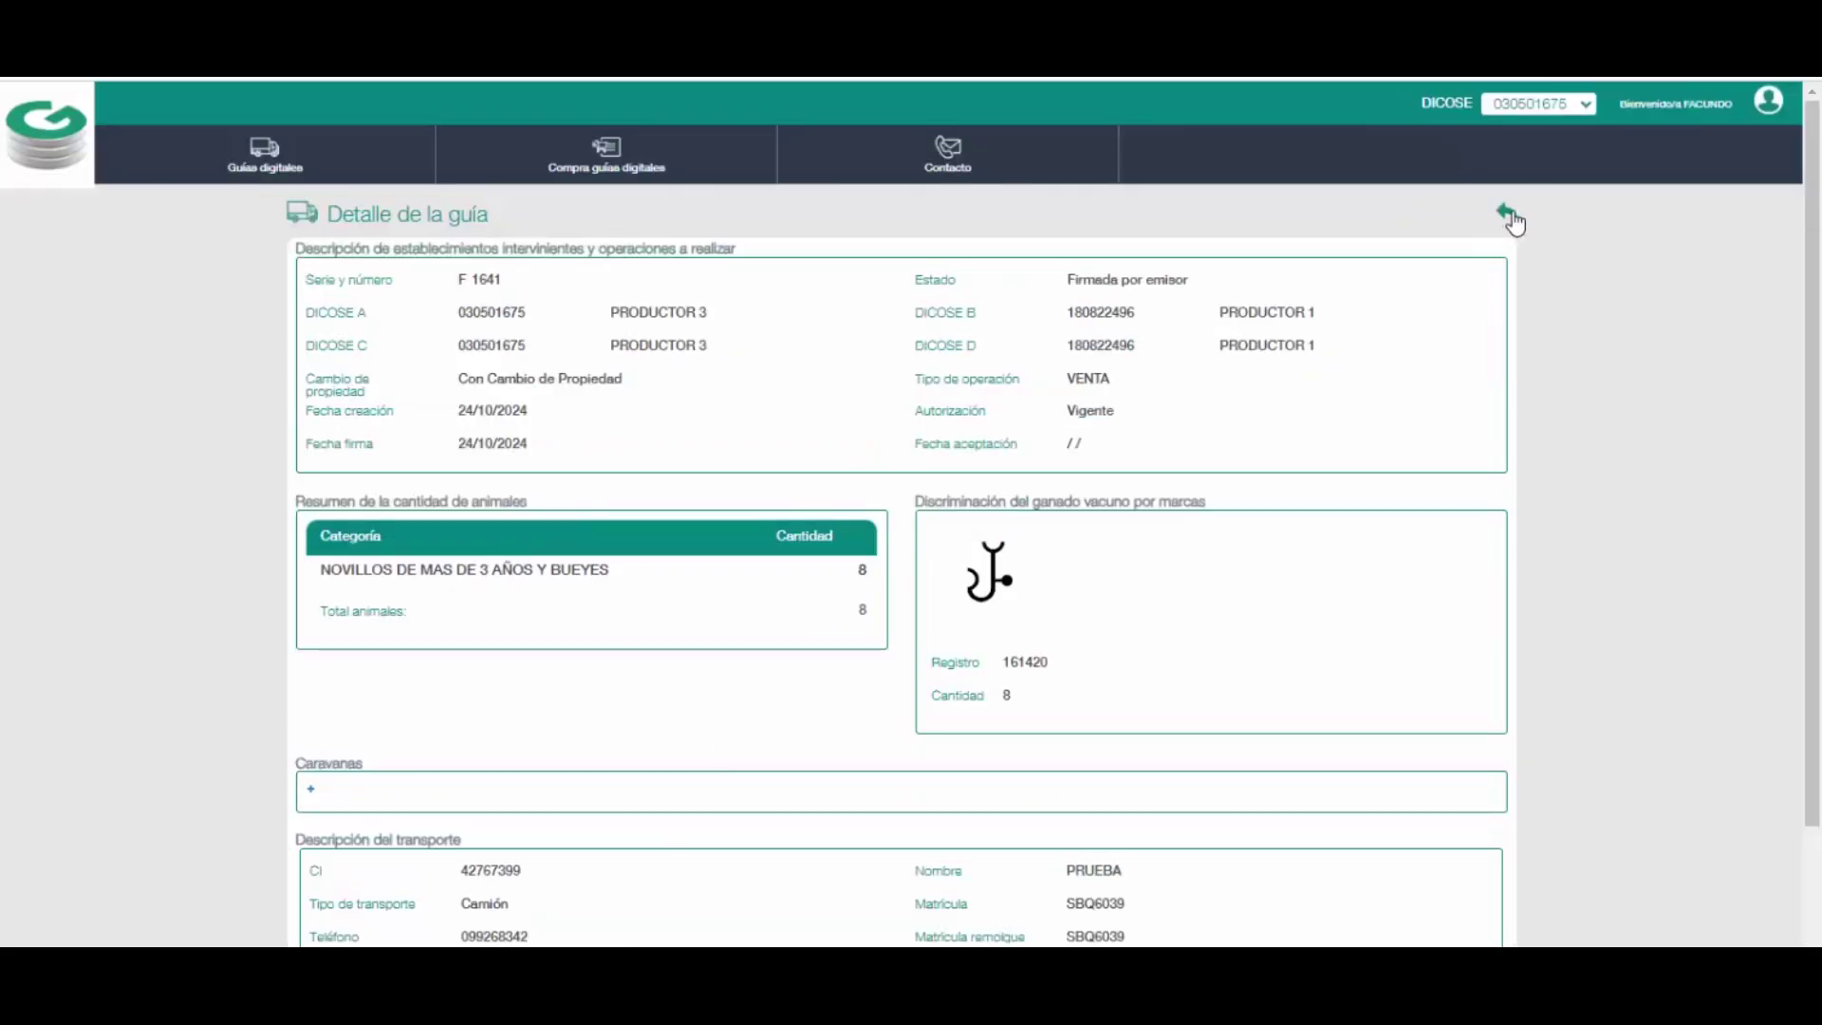
left_click(1509, 216)
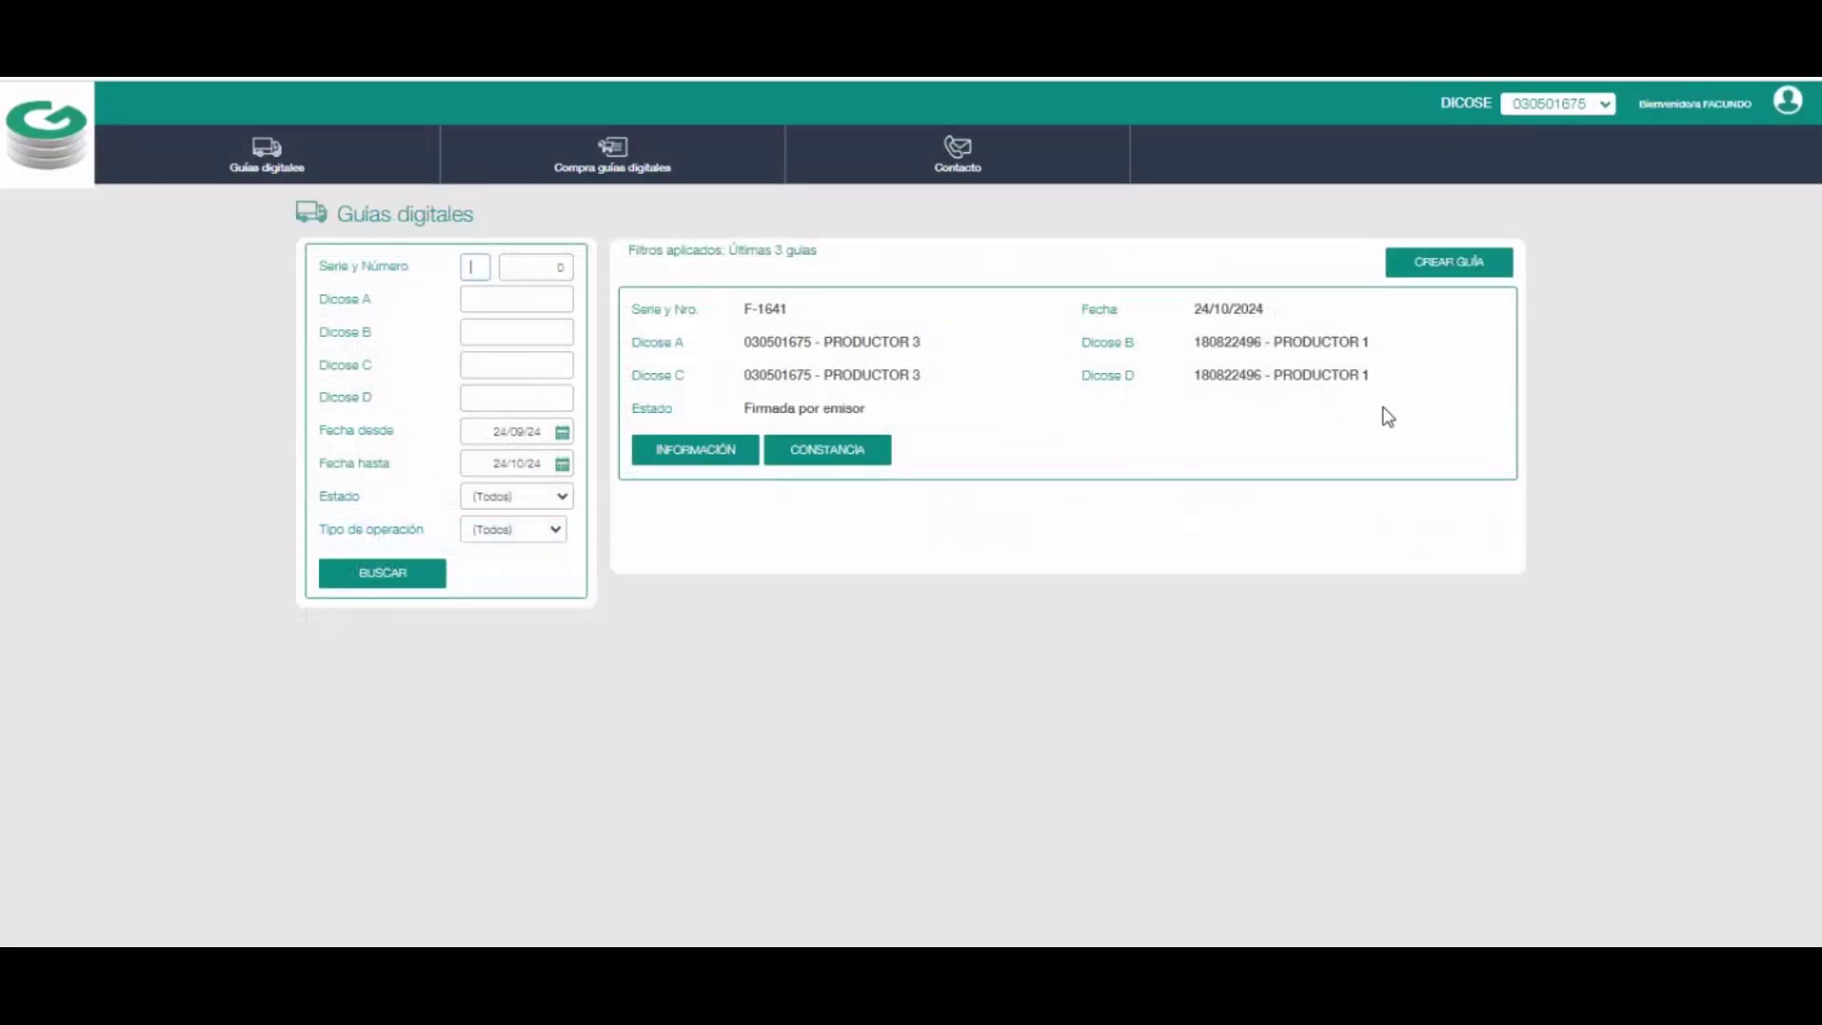
left_click(868, 461)
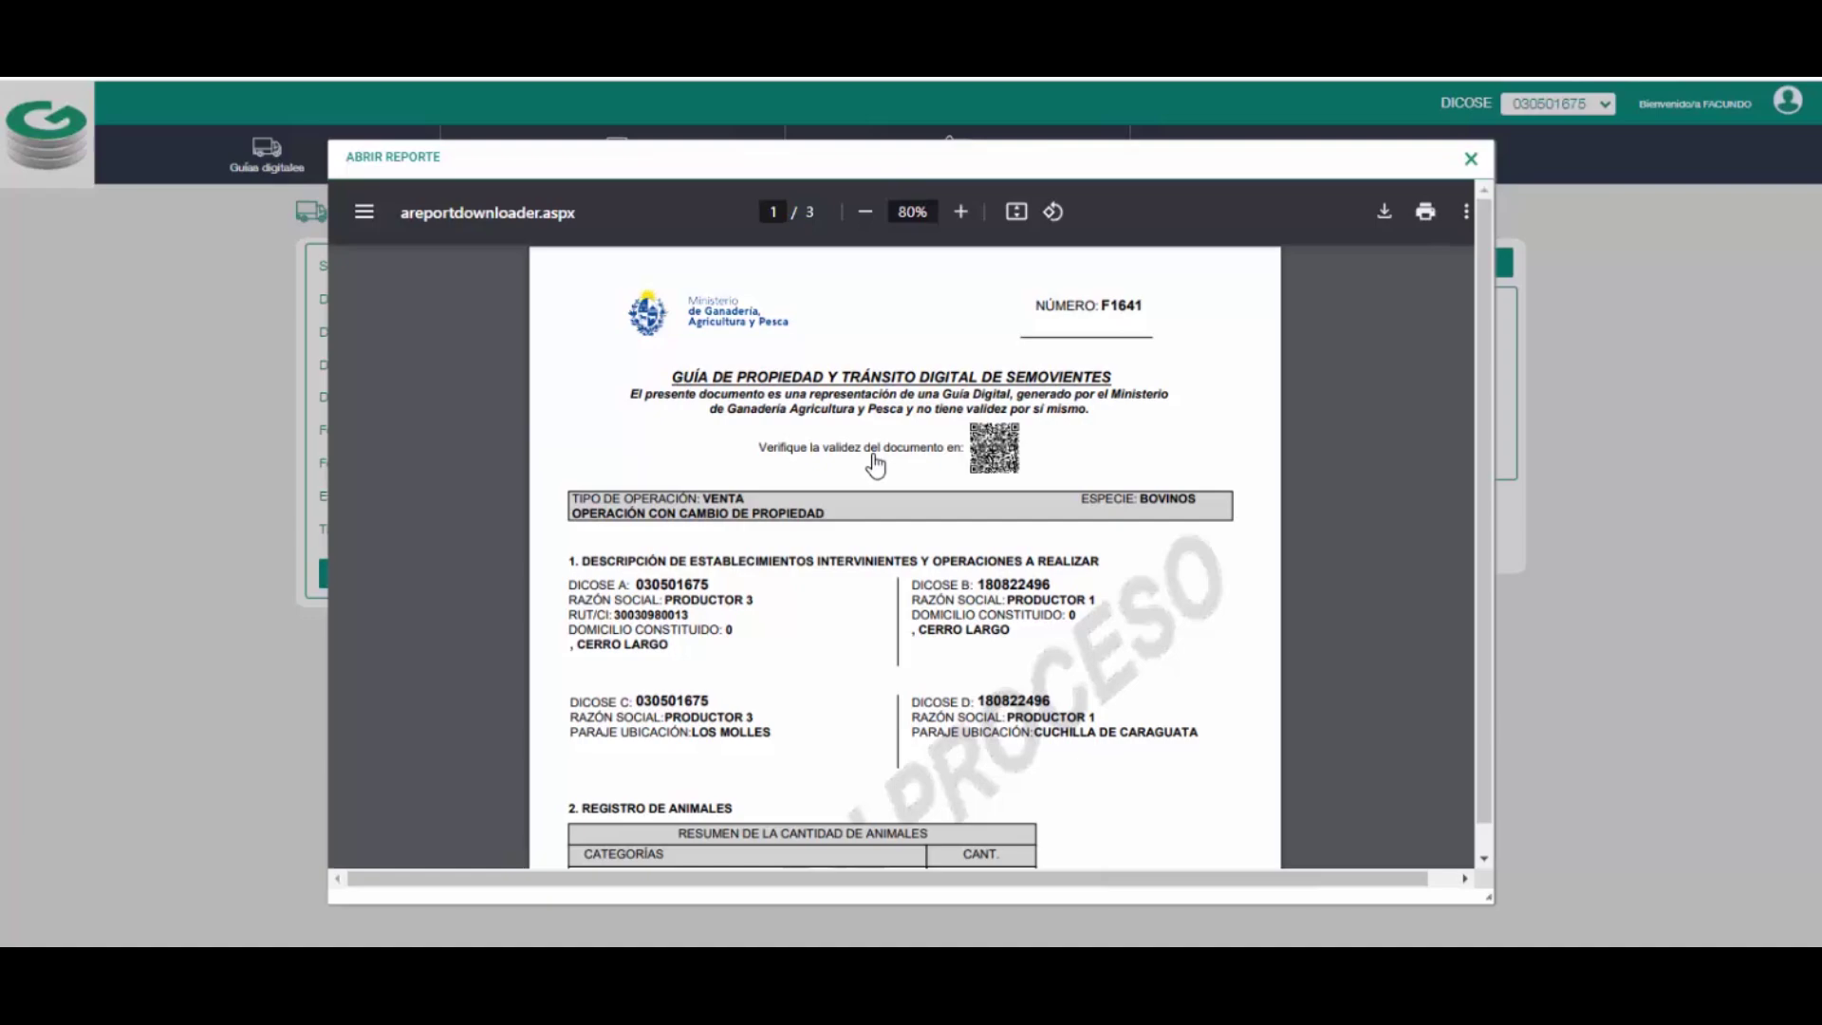
- Scroll through all three pages of F-1641's constancia, checking caravans, signature and transport data
scroll(892, 572, "down", 3)
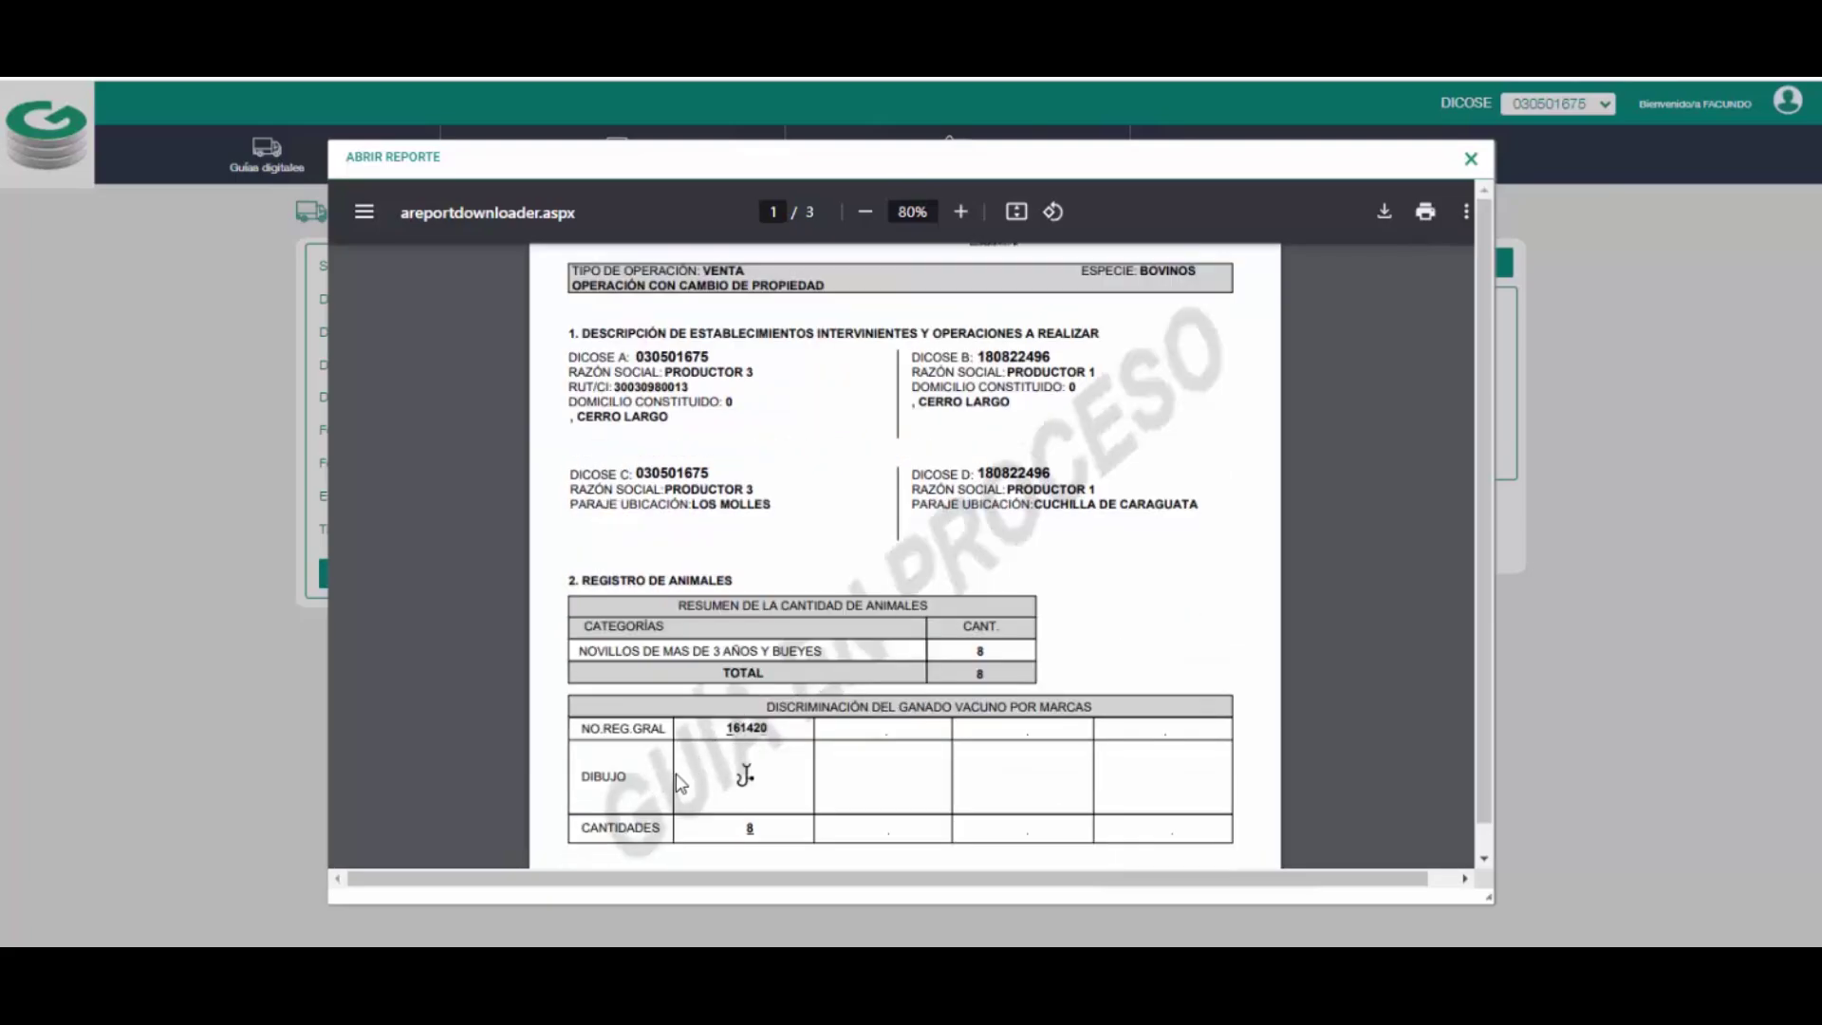
scroll(680, 782, "up", 2)
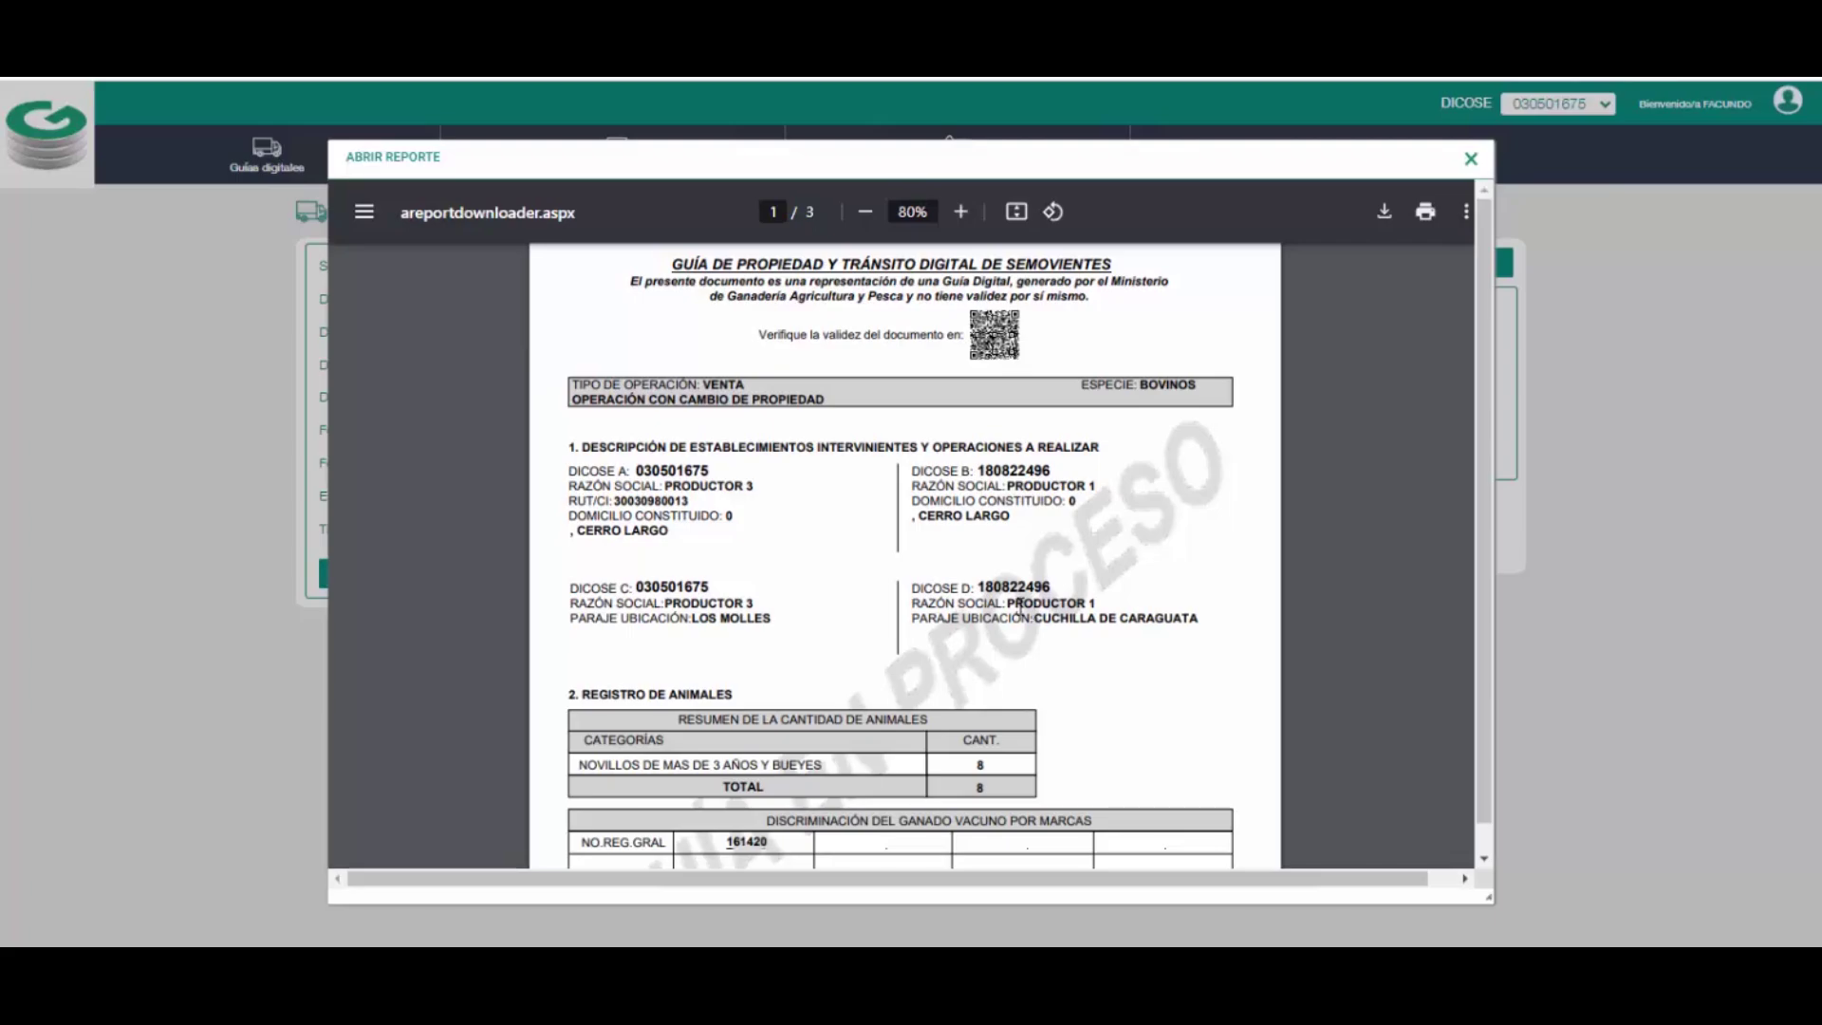
scroll(1030, 616, "up", 2)
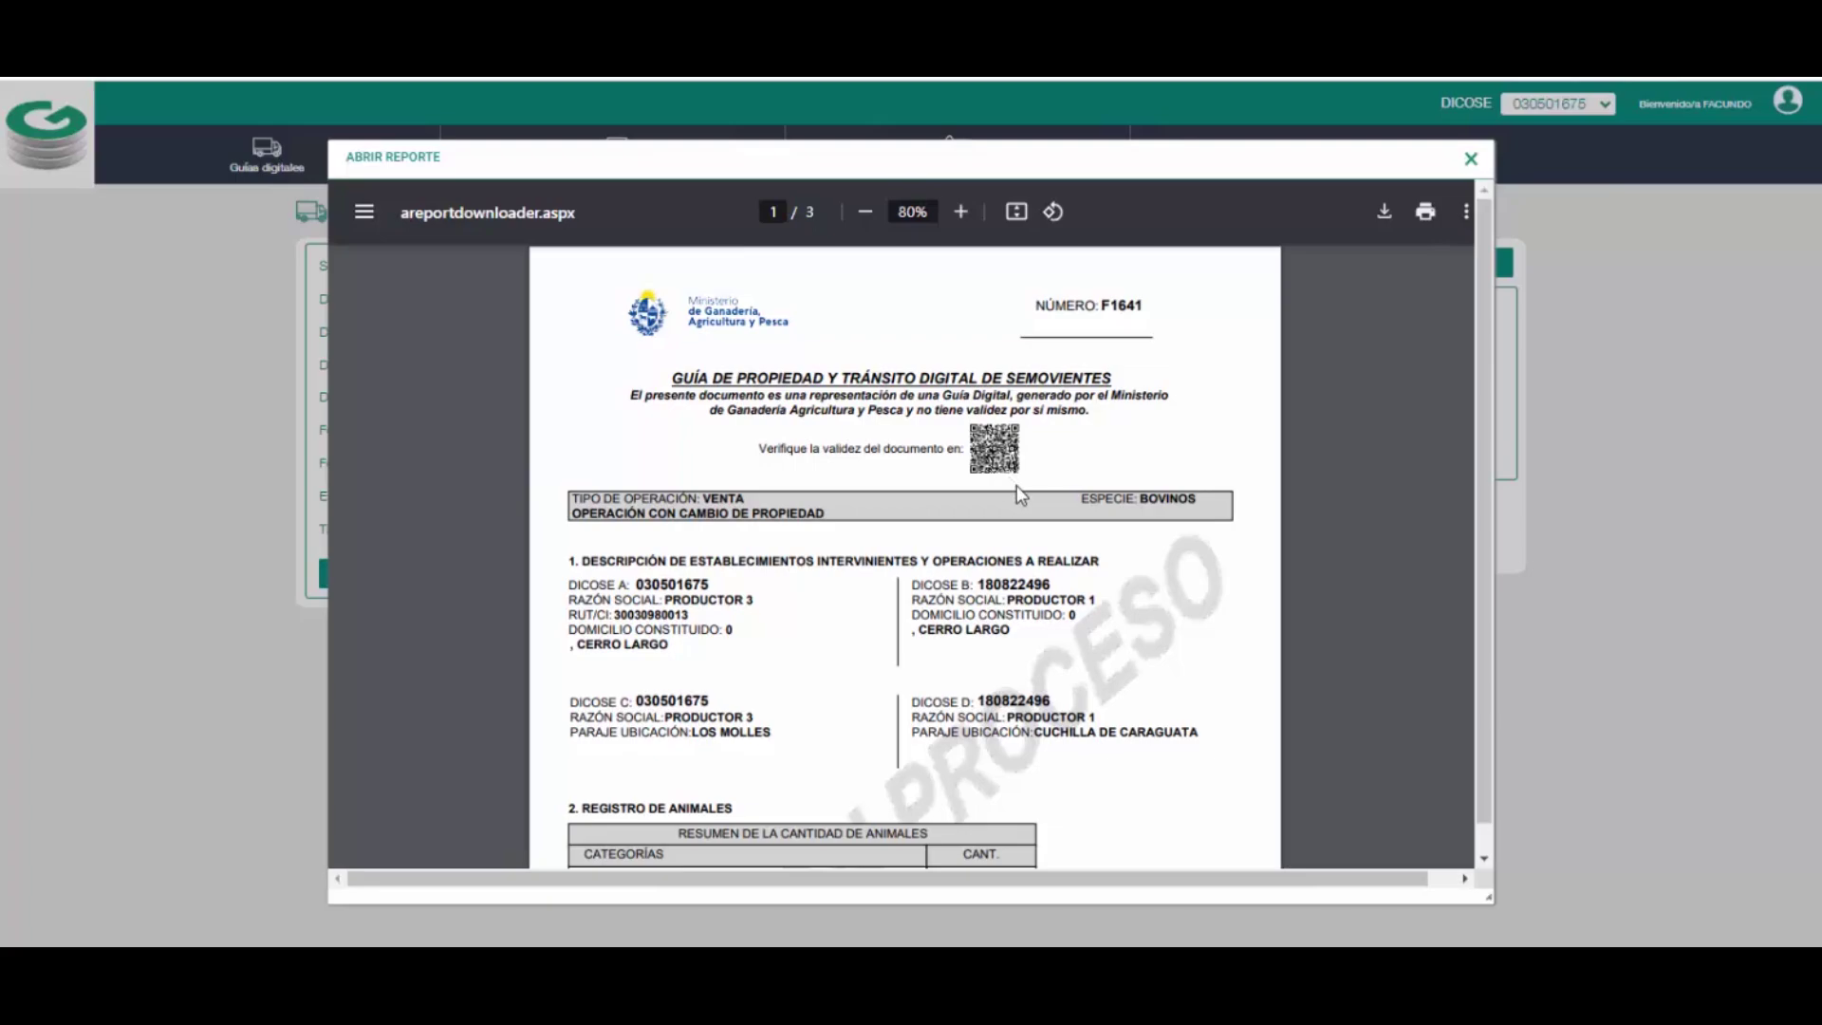
scroll(1003, 479, "down", 2)
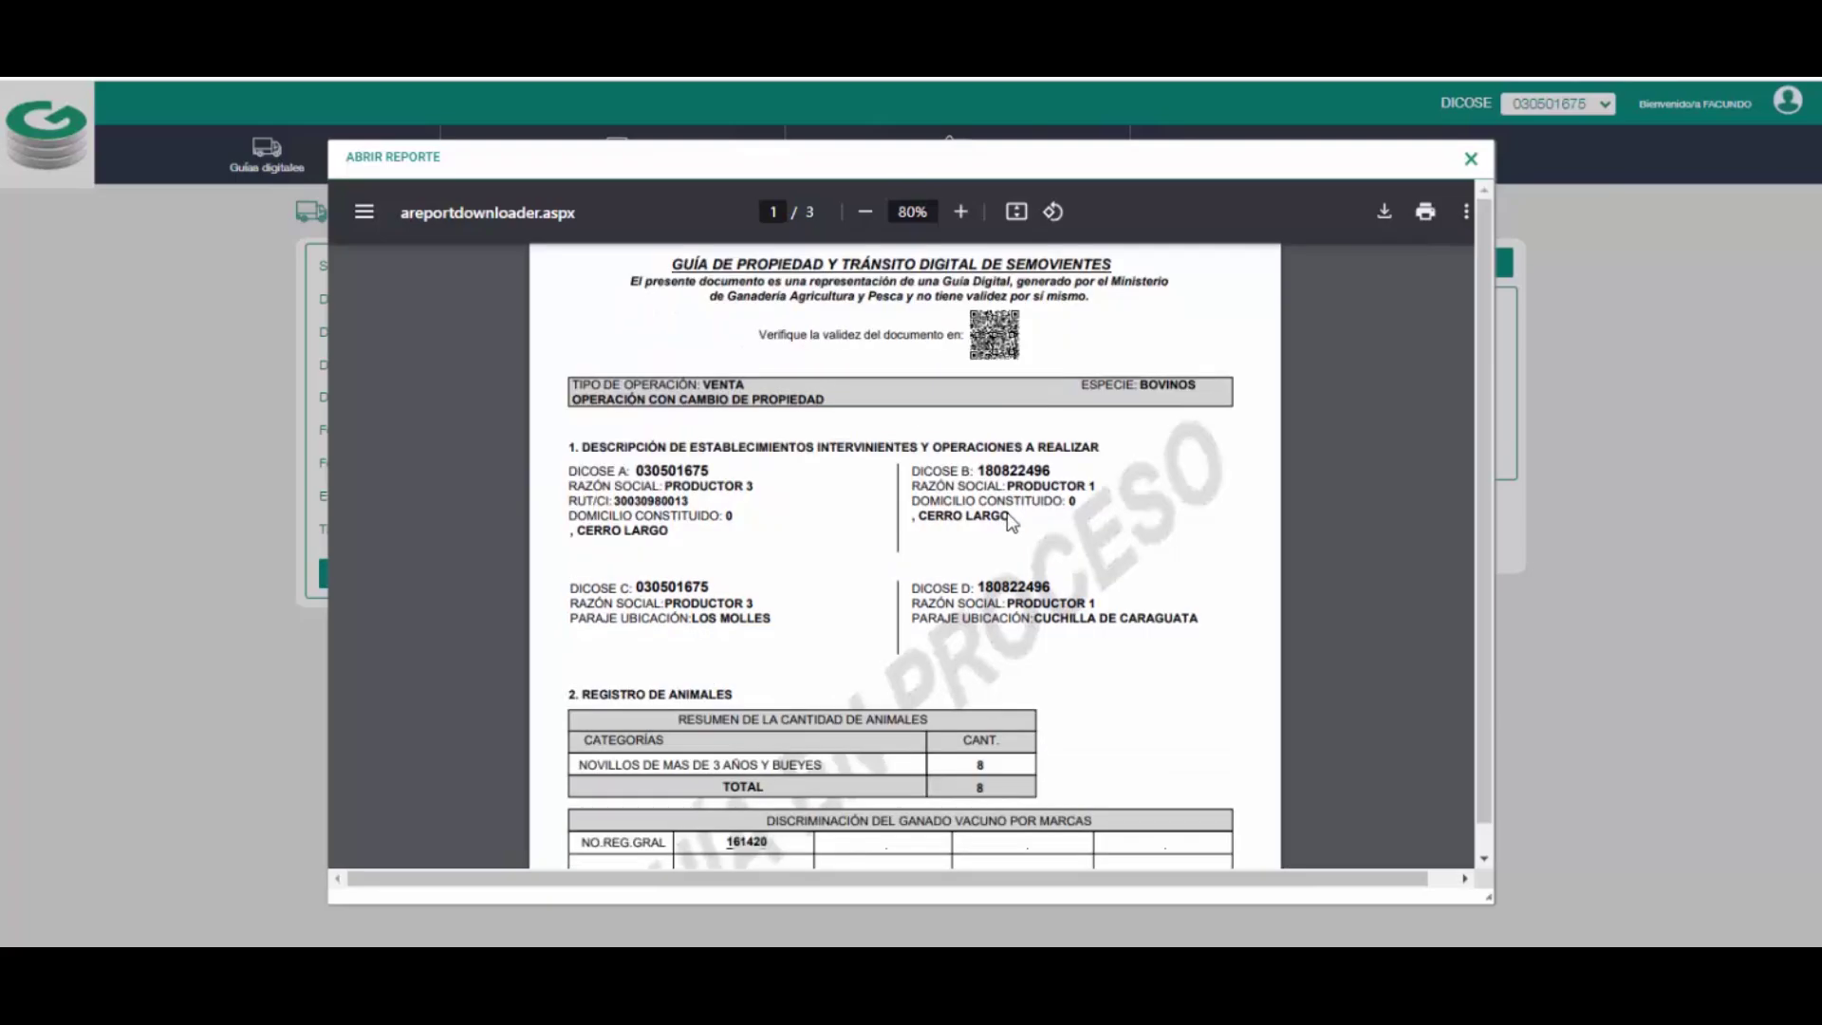
scroll(1009, 519, "down", 2)
scroll(1009, 517, "down", 2)
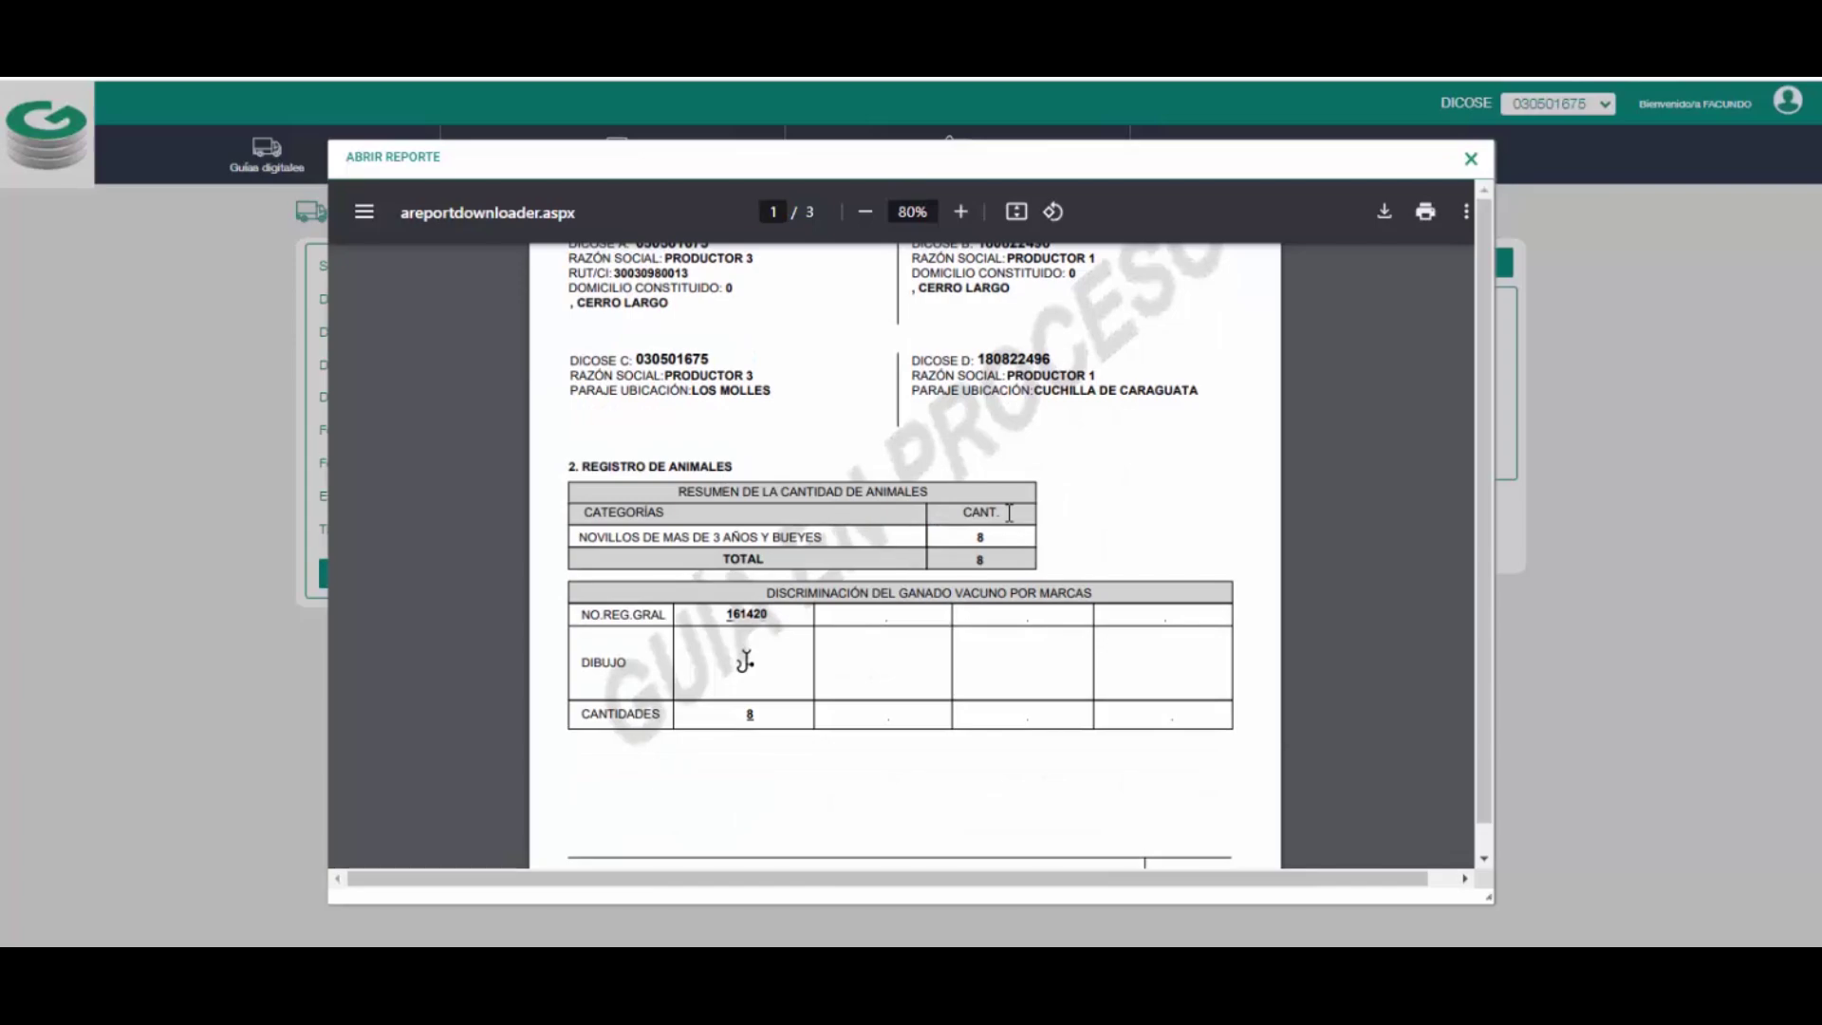
scroll(1003, 566, "down", 2)
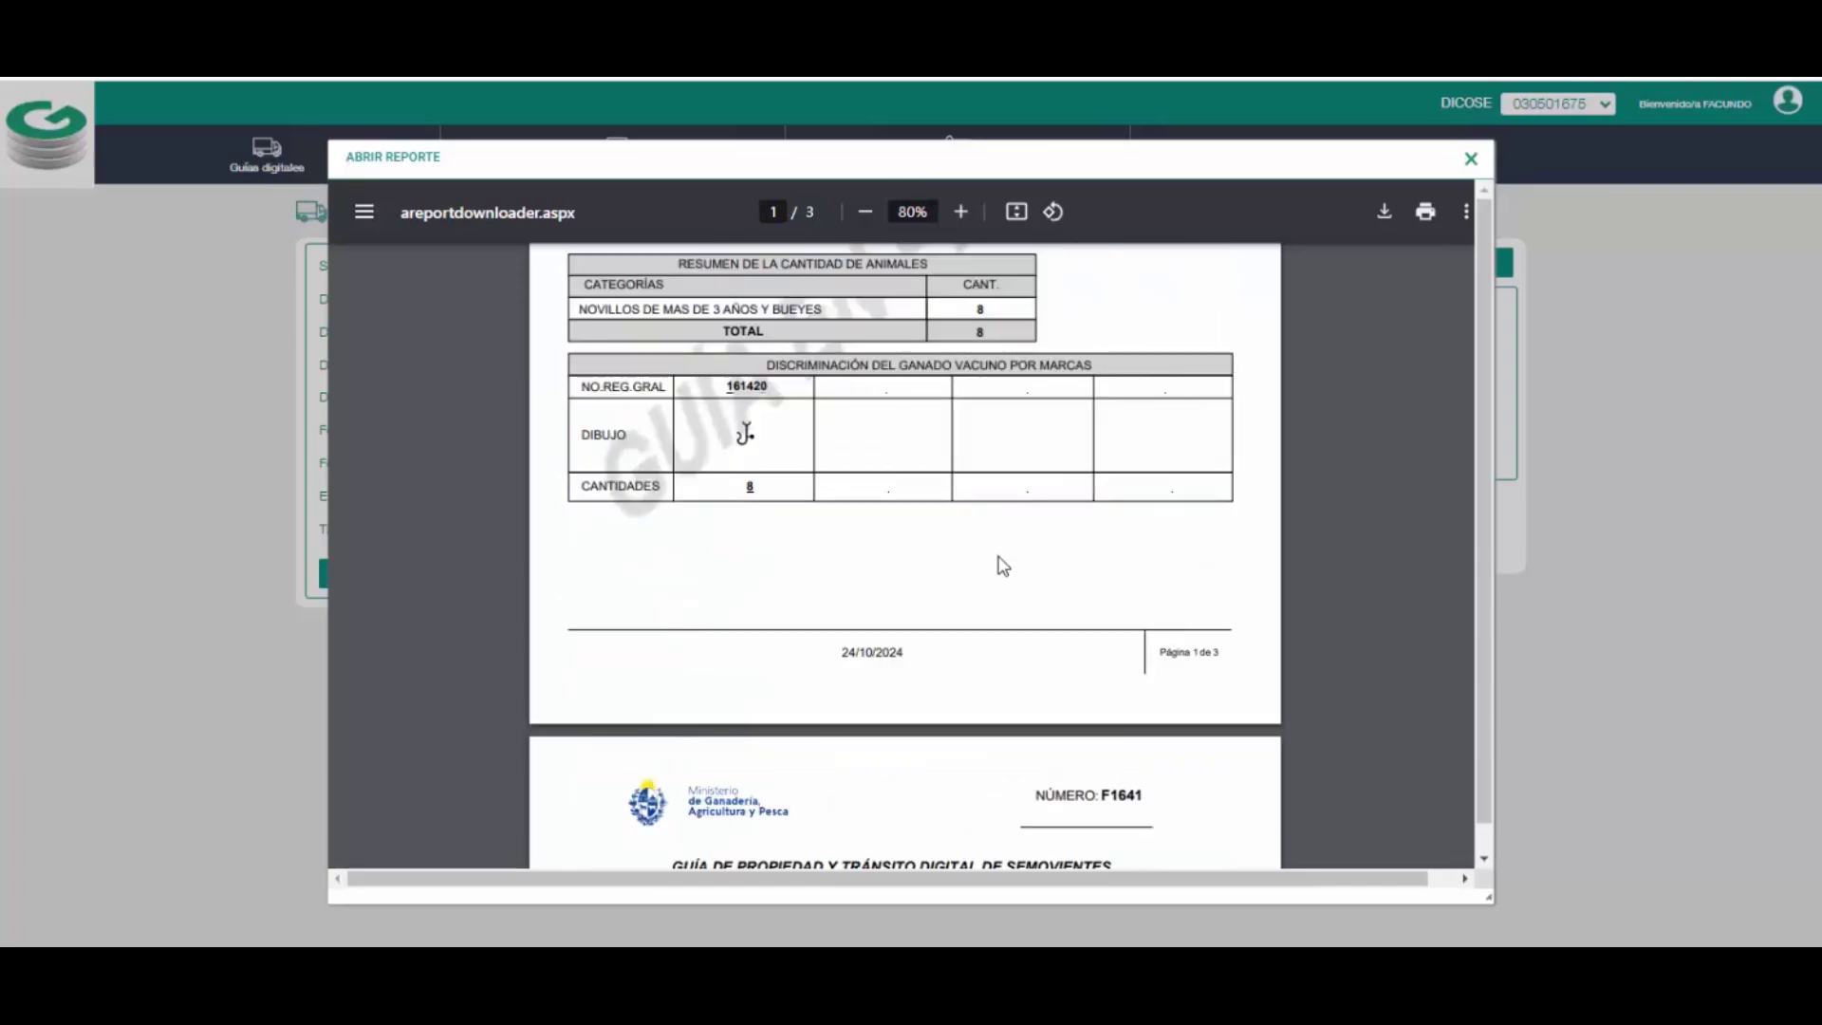
scroll(1003, 567, "down", 8)
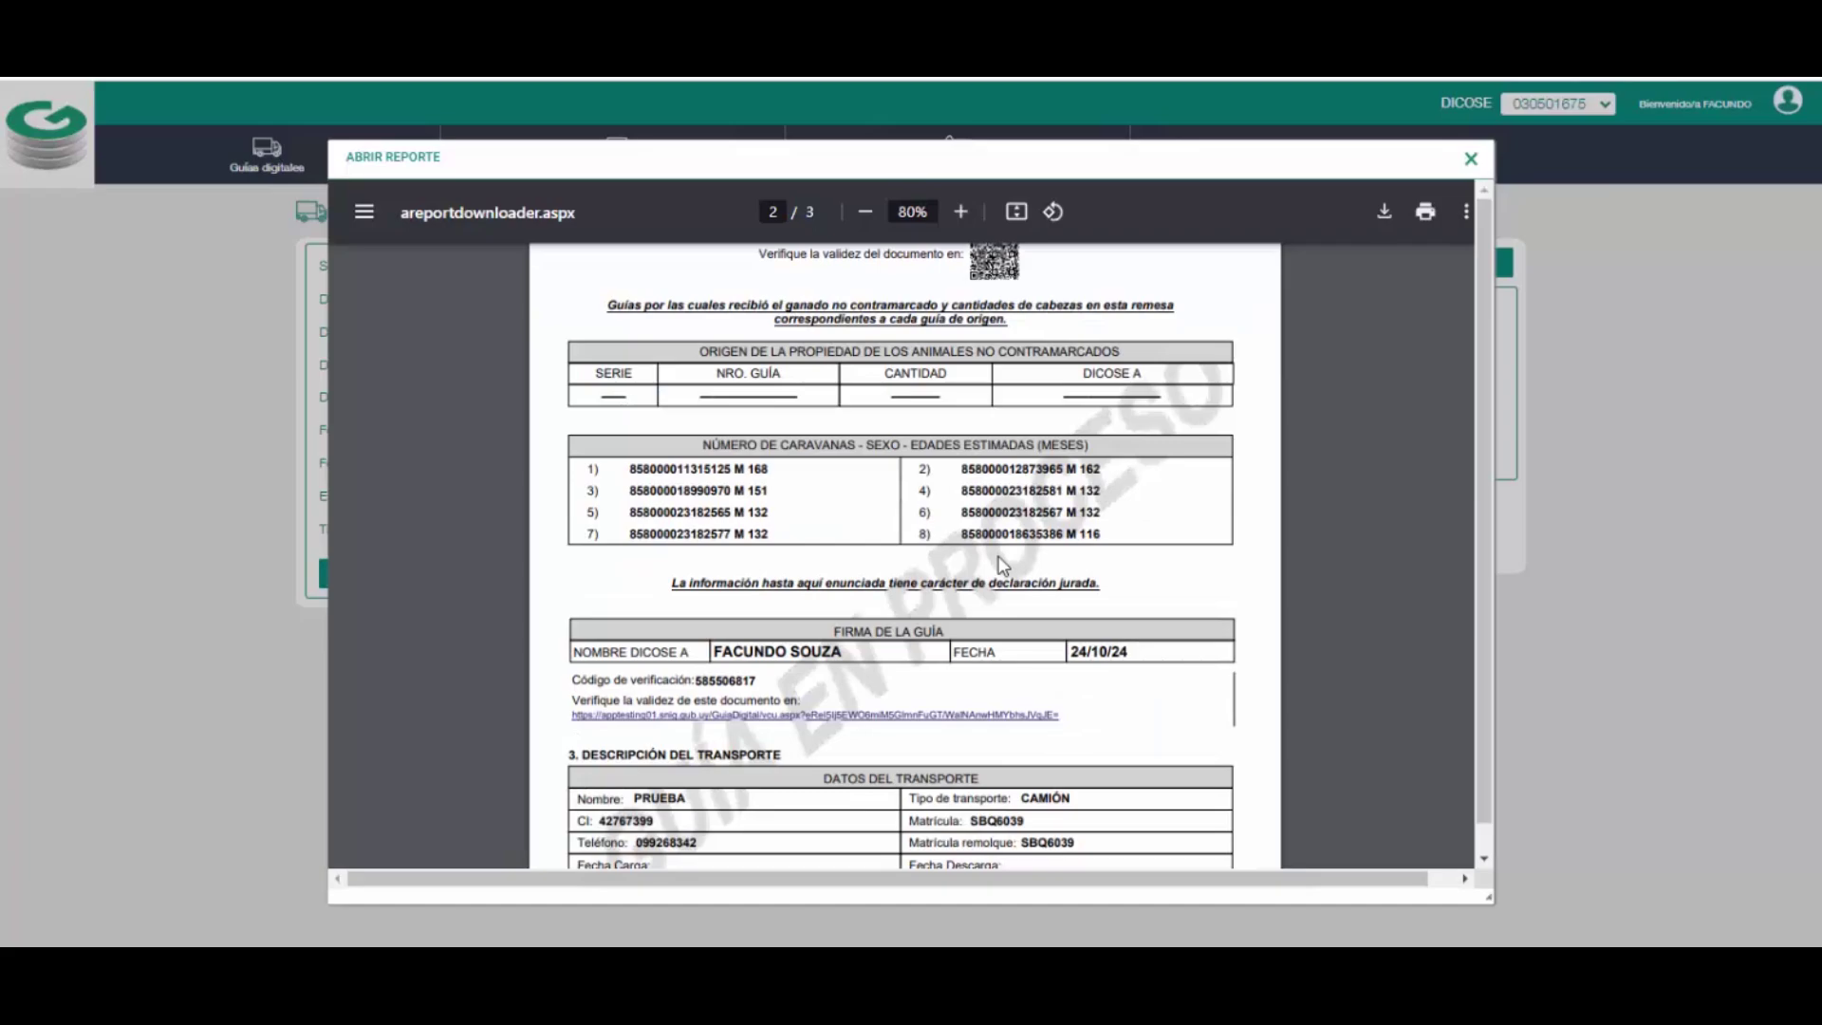
scroll(1003, 564, "down", 1)
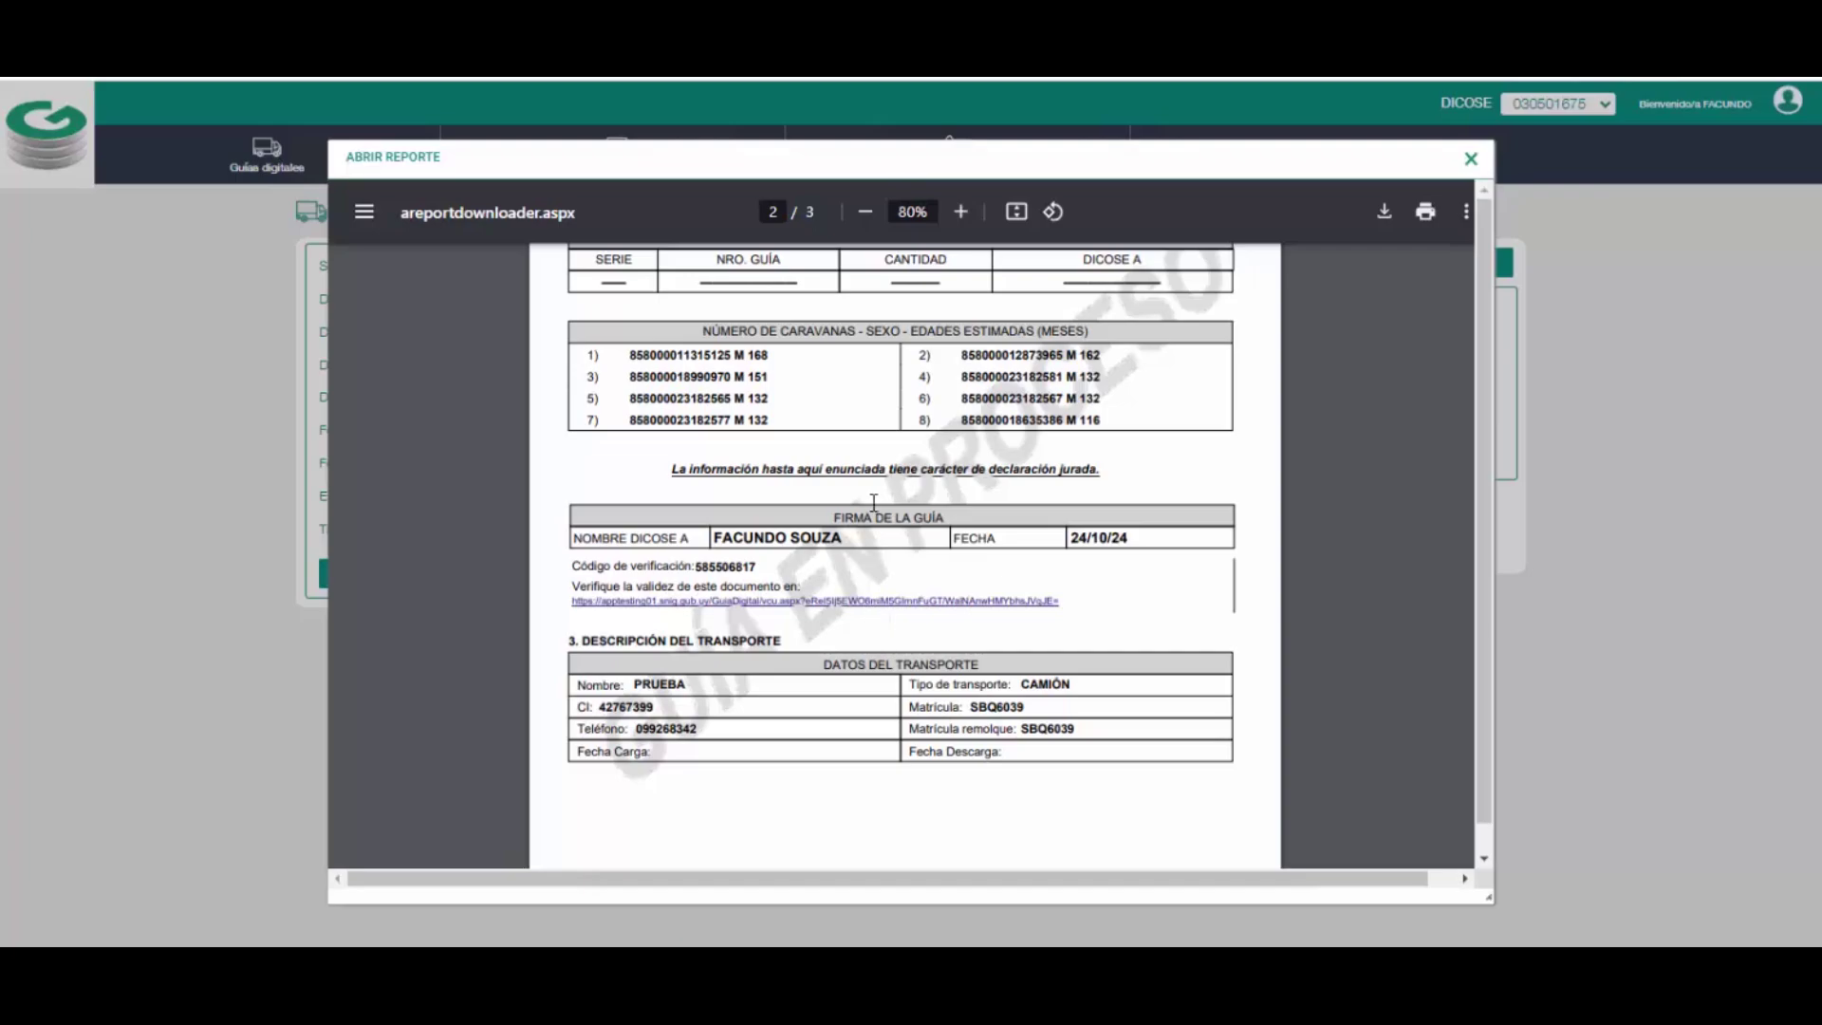
scroll(873, 502, "down", 5)
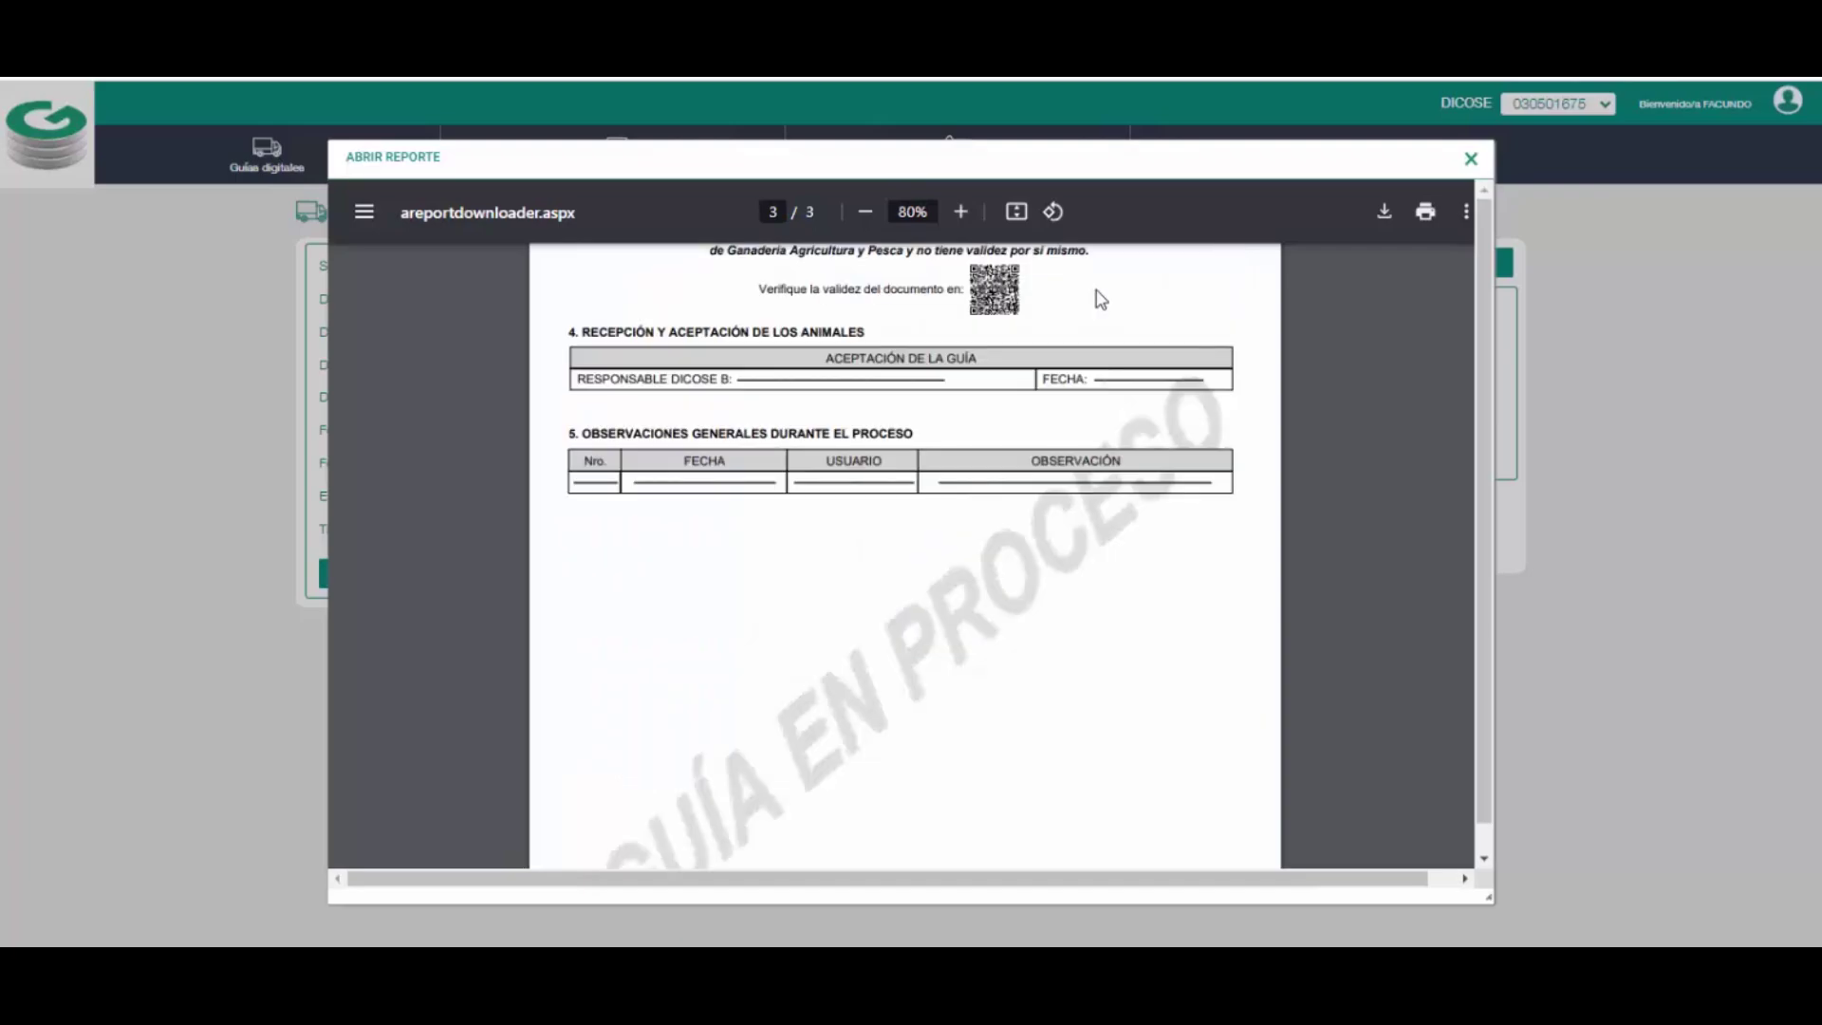
left_click(1476, 161)
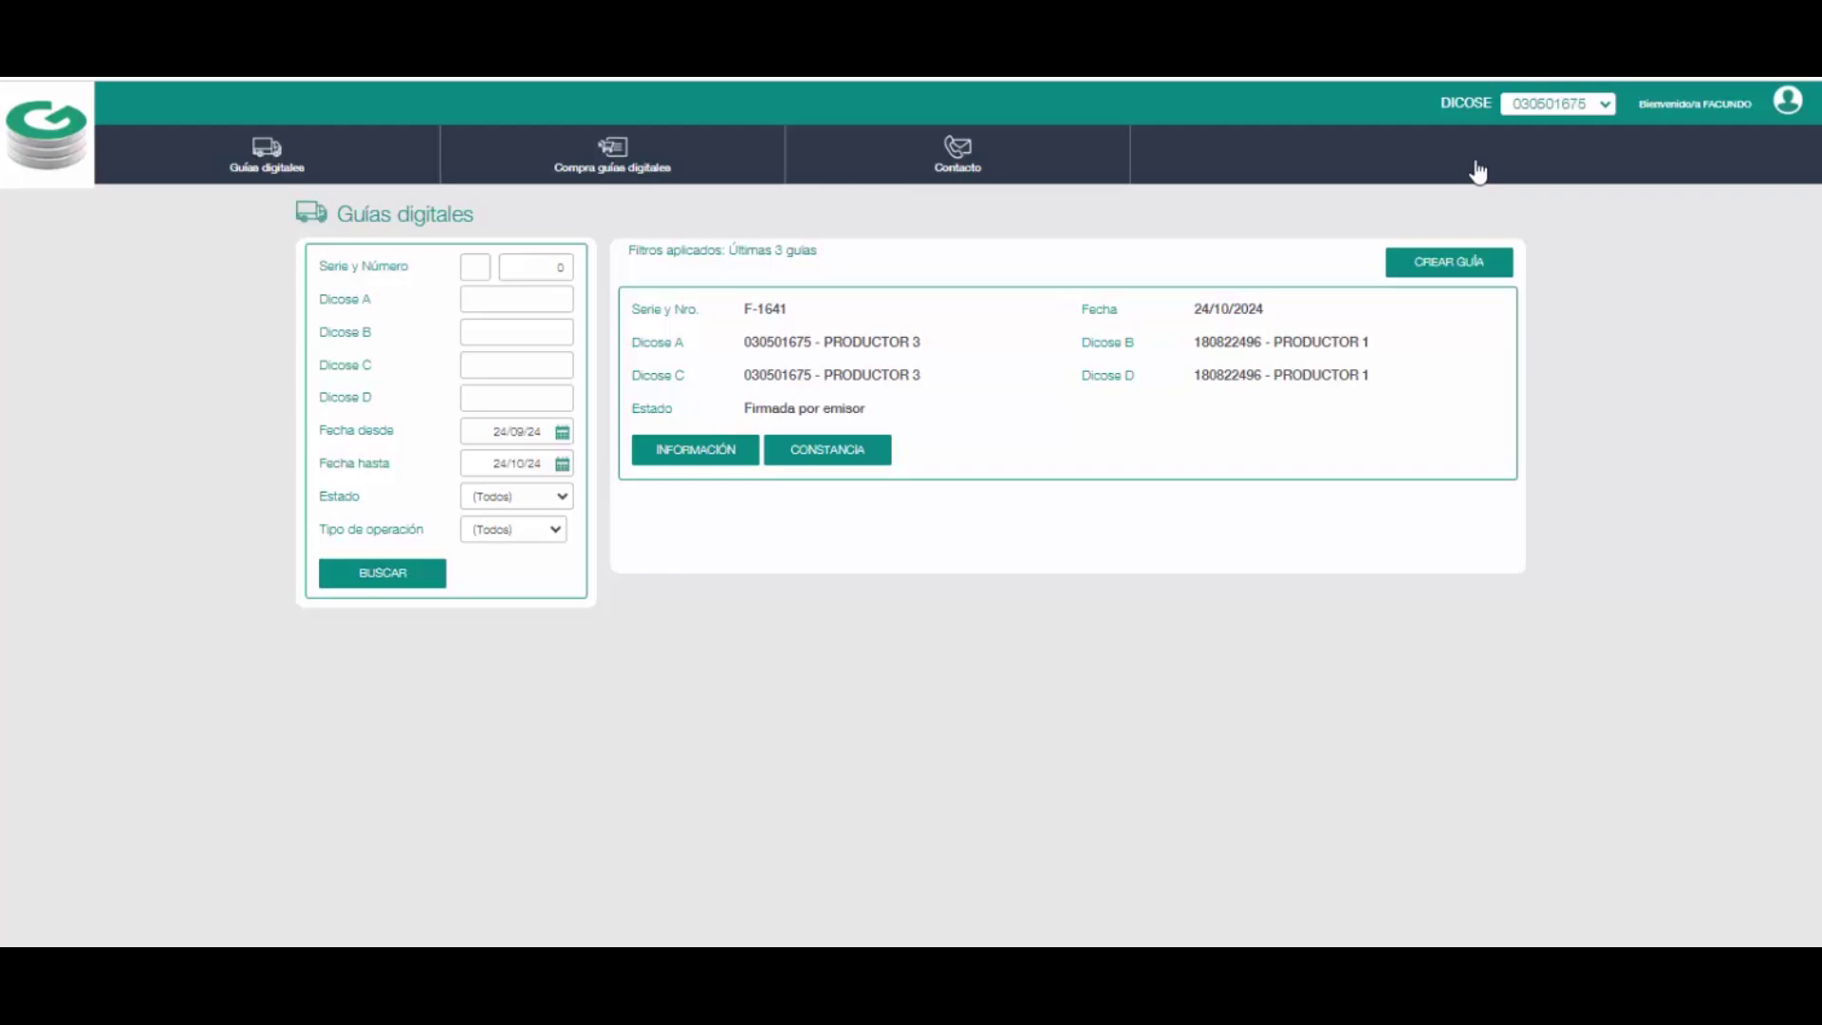
left_click(1524, 106)
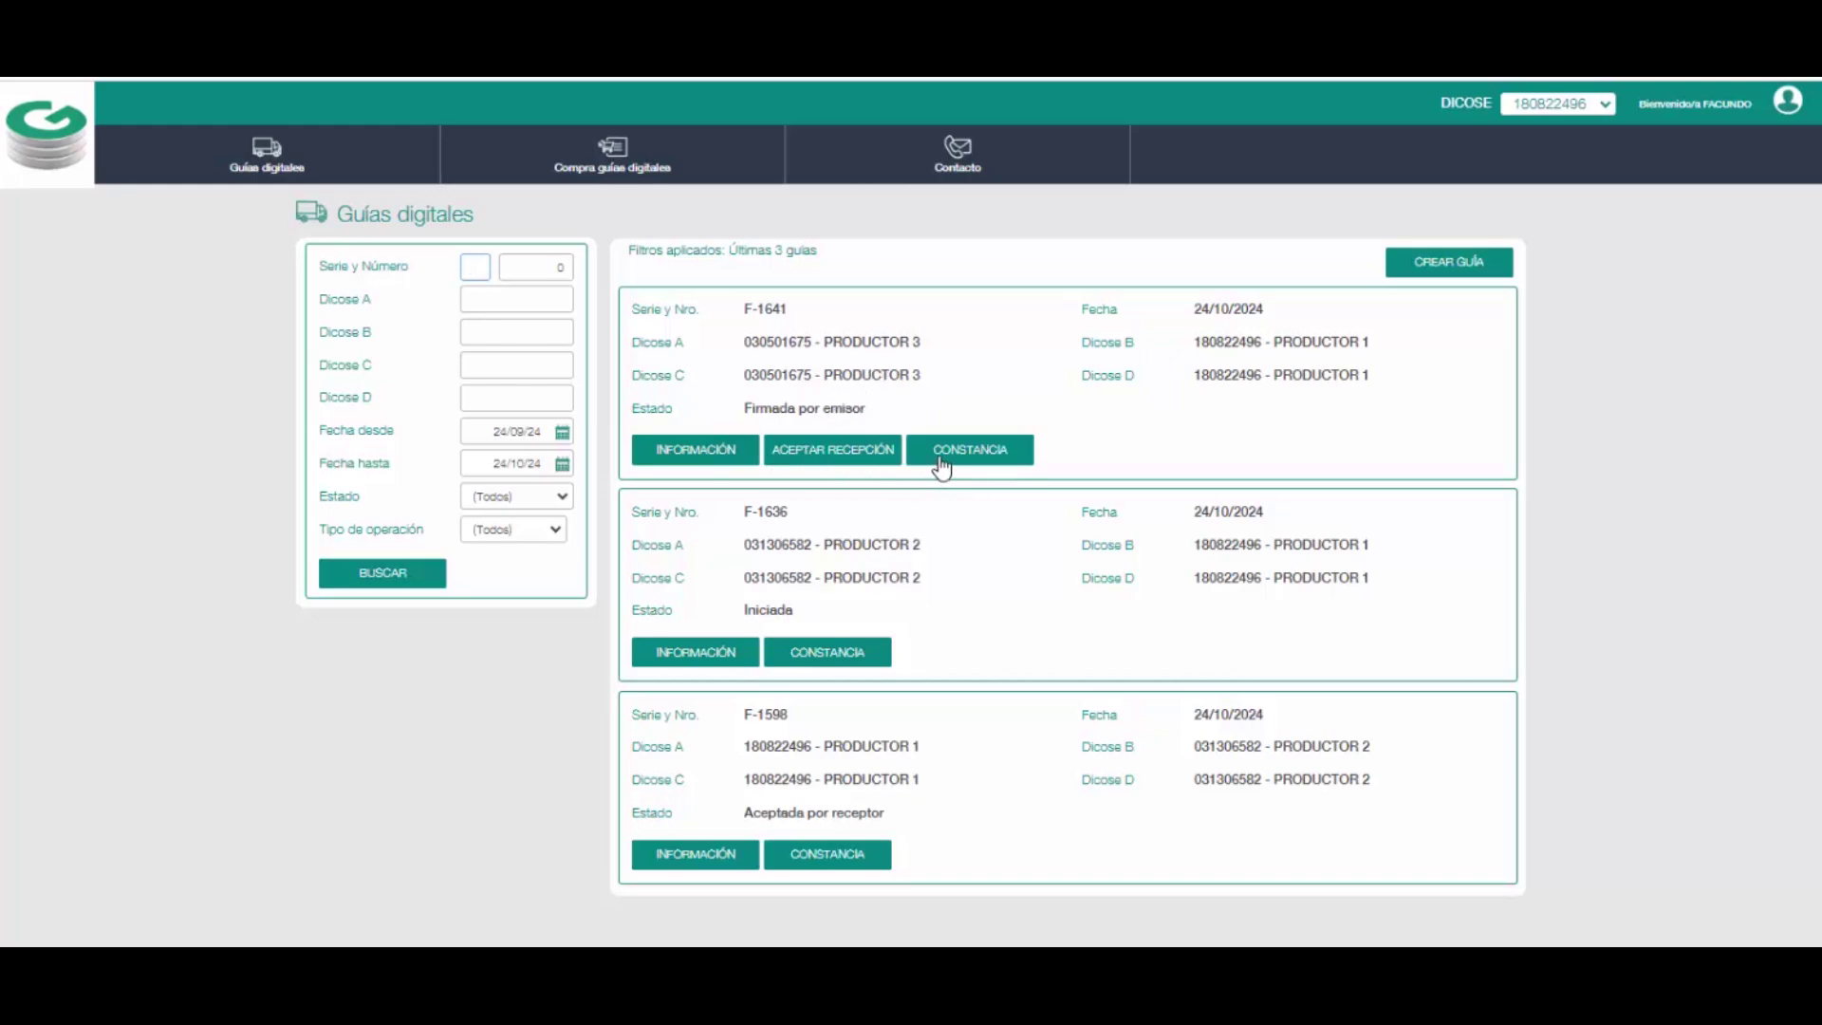
- Accept reception of guide F-1641 with observation type Rechazo por motivo Comercial (en campo)
left_click(874, 469)
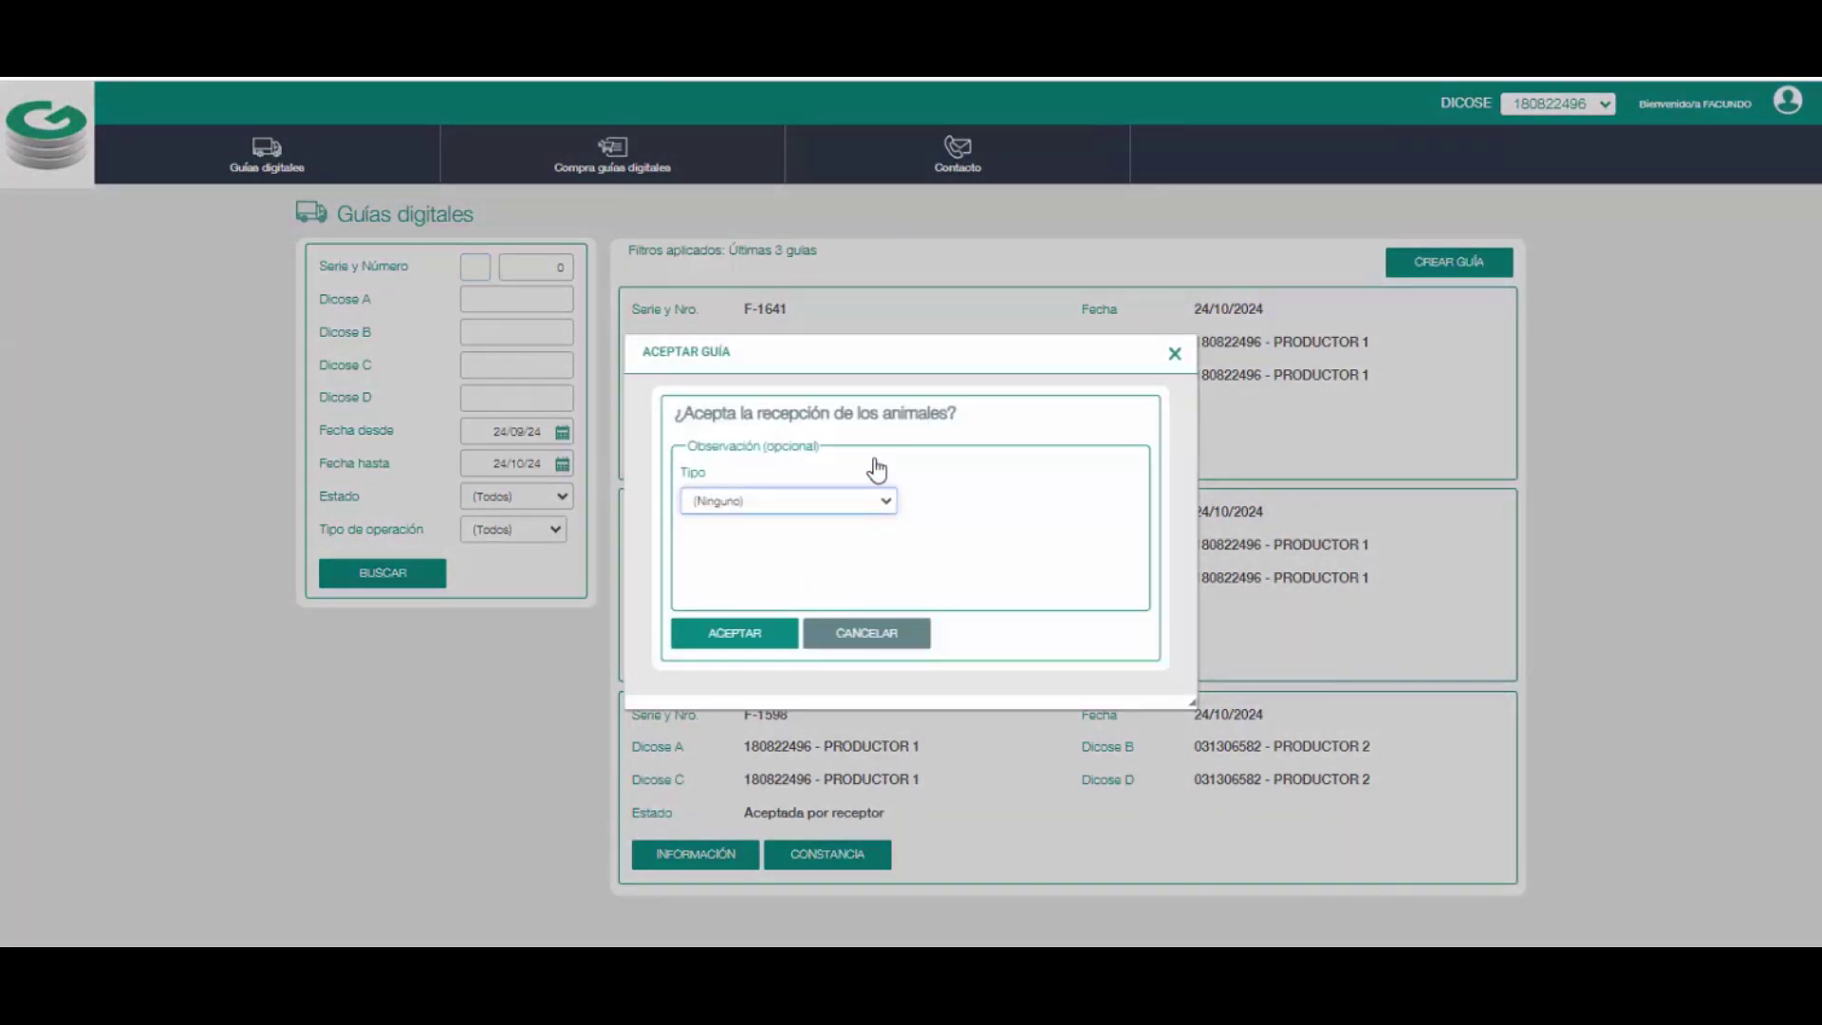
left_click(825, 505)
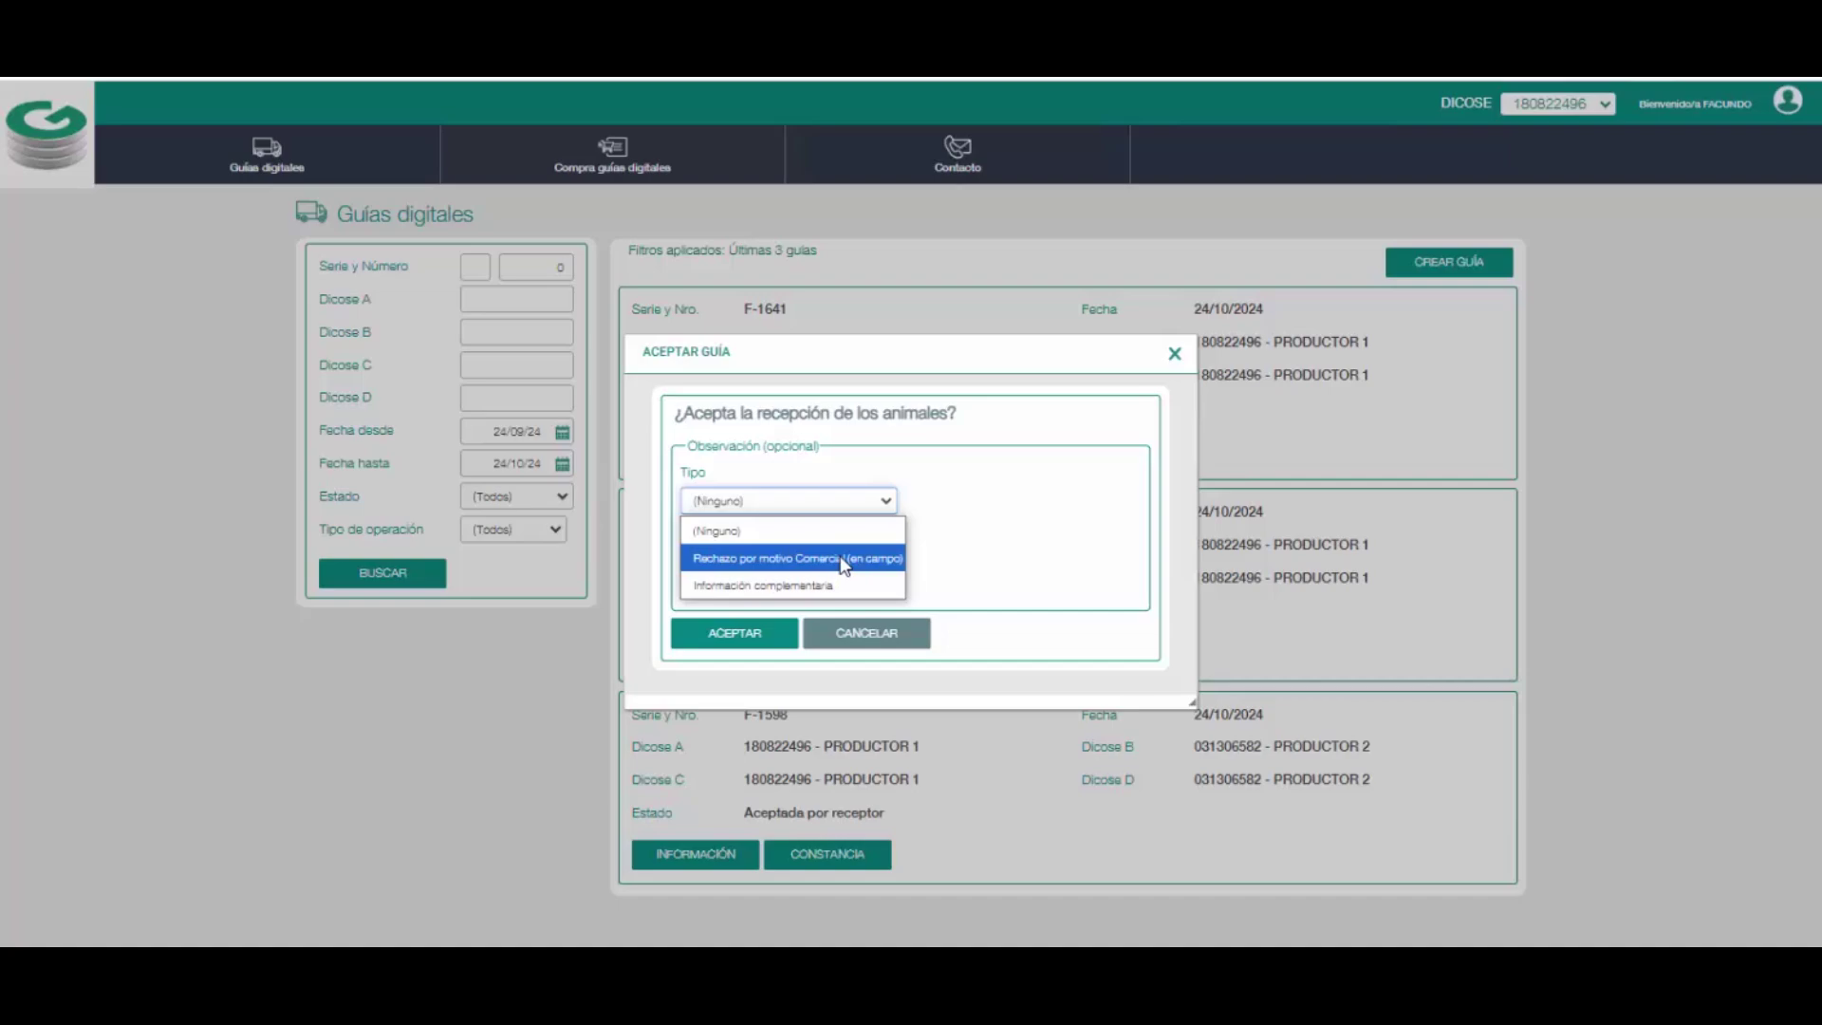
left_click(843, 560)
left_click(765, 558)
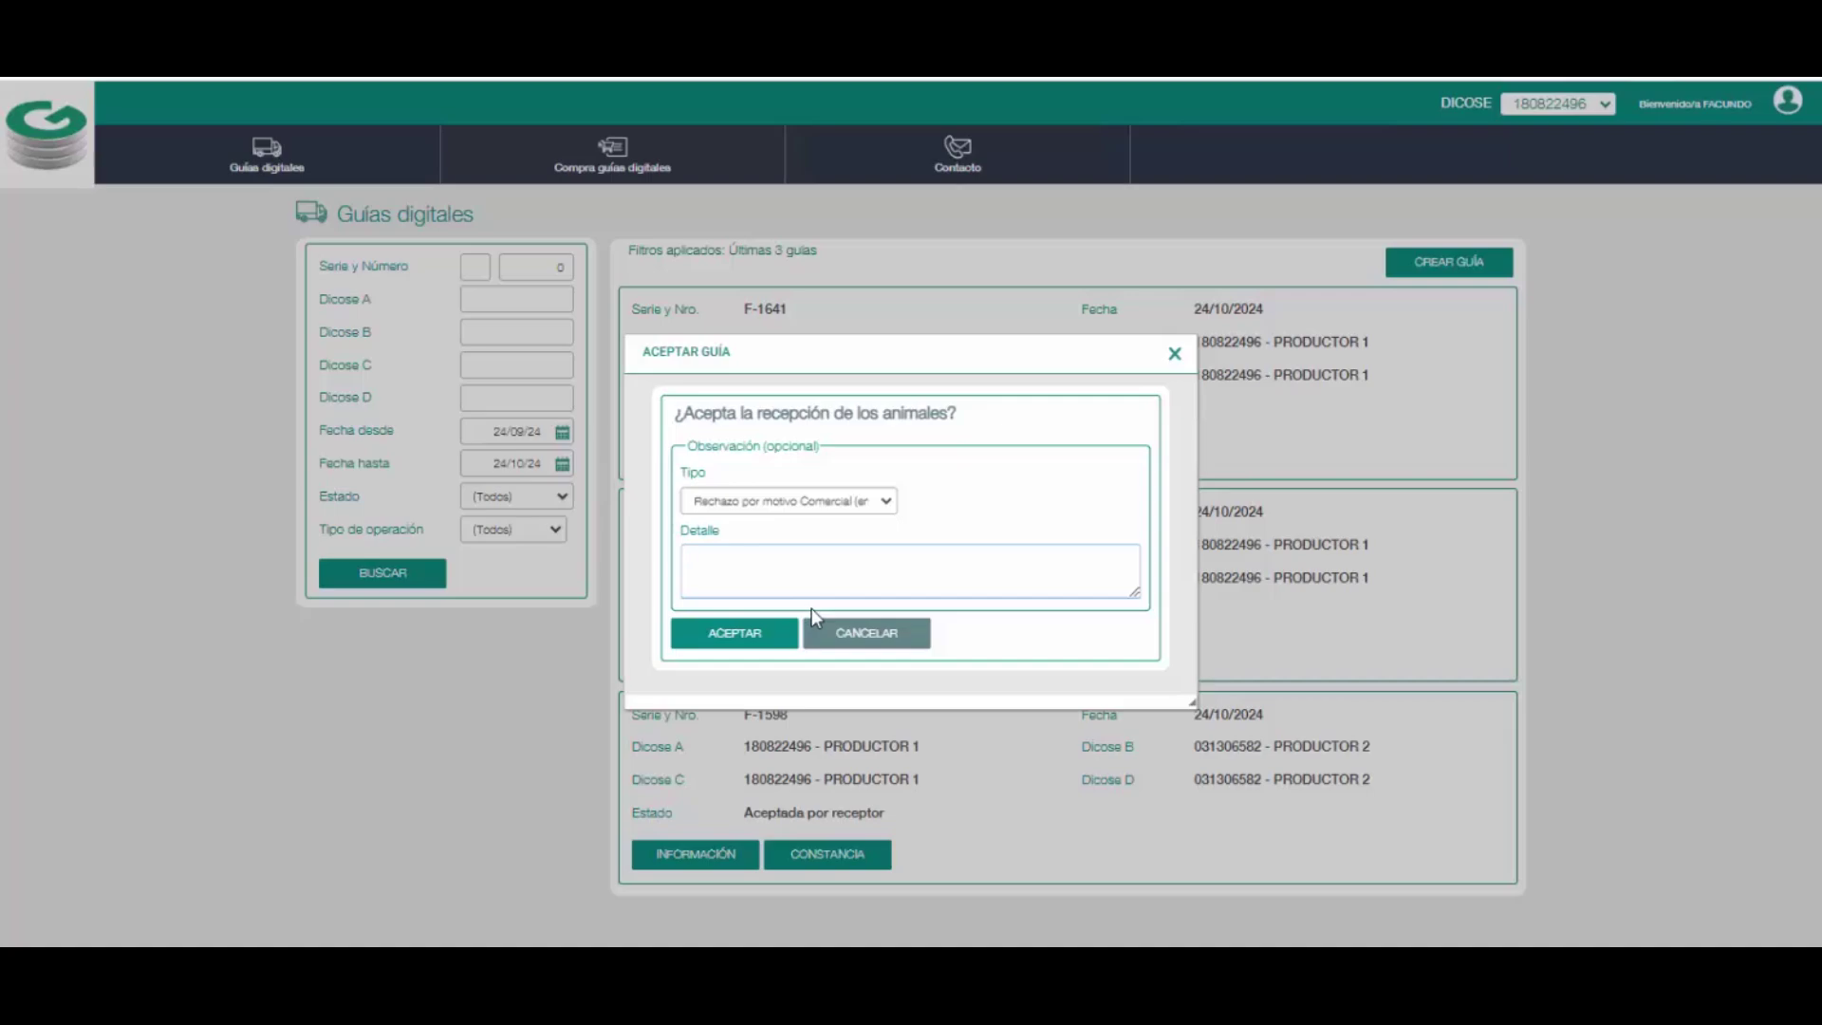
left_click(806, 505)
left_click(792, 541)
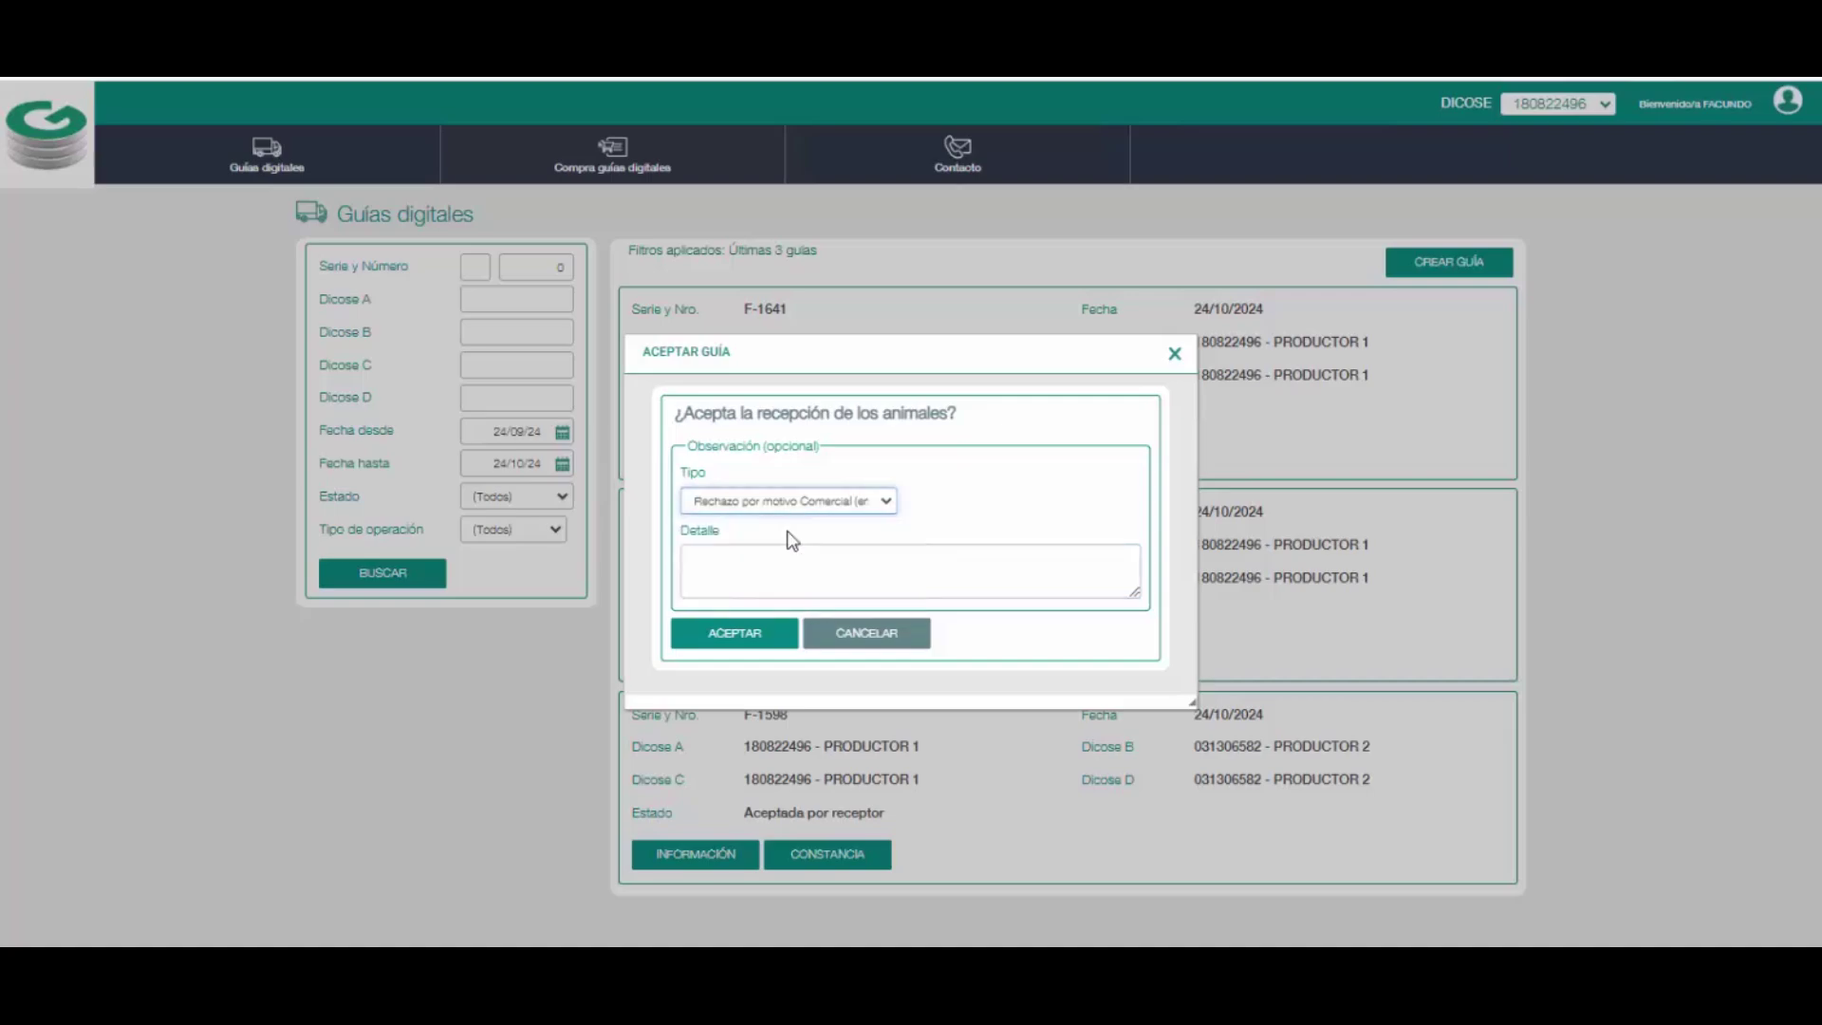
left_click(788, 644)
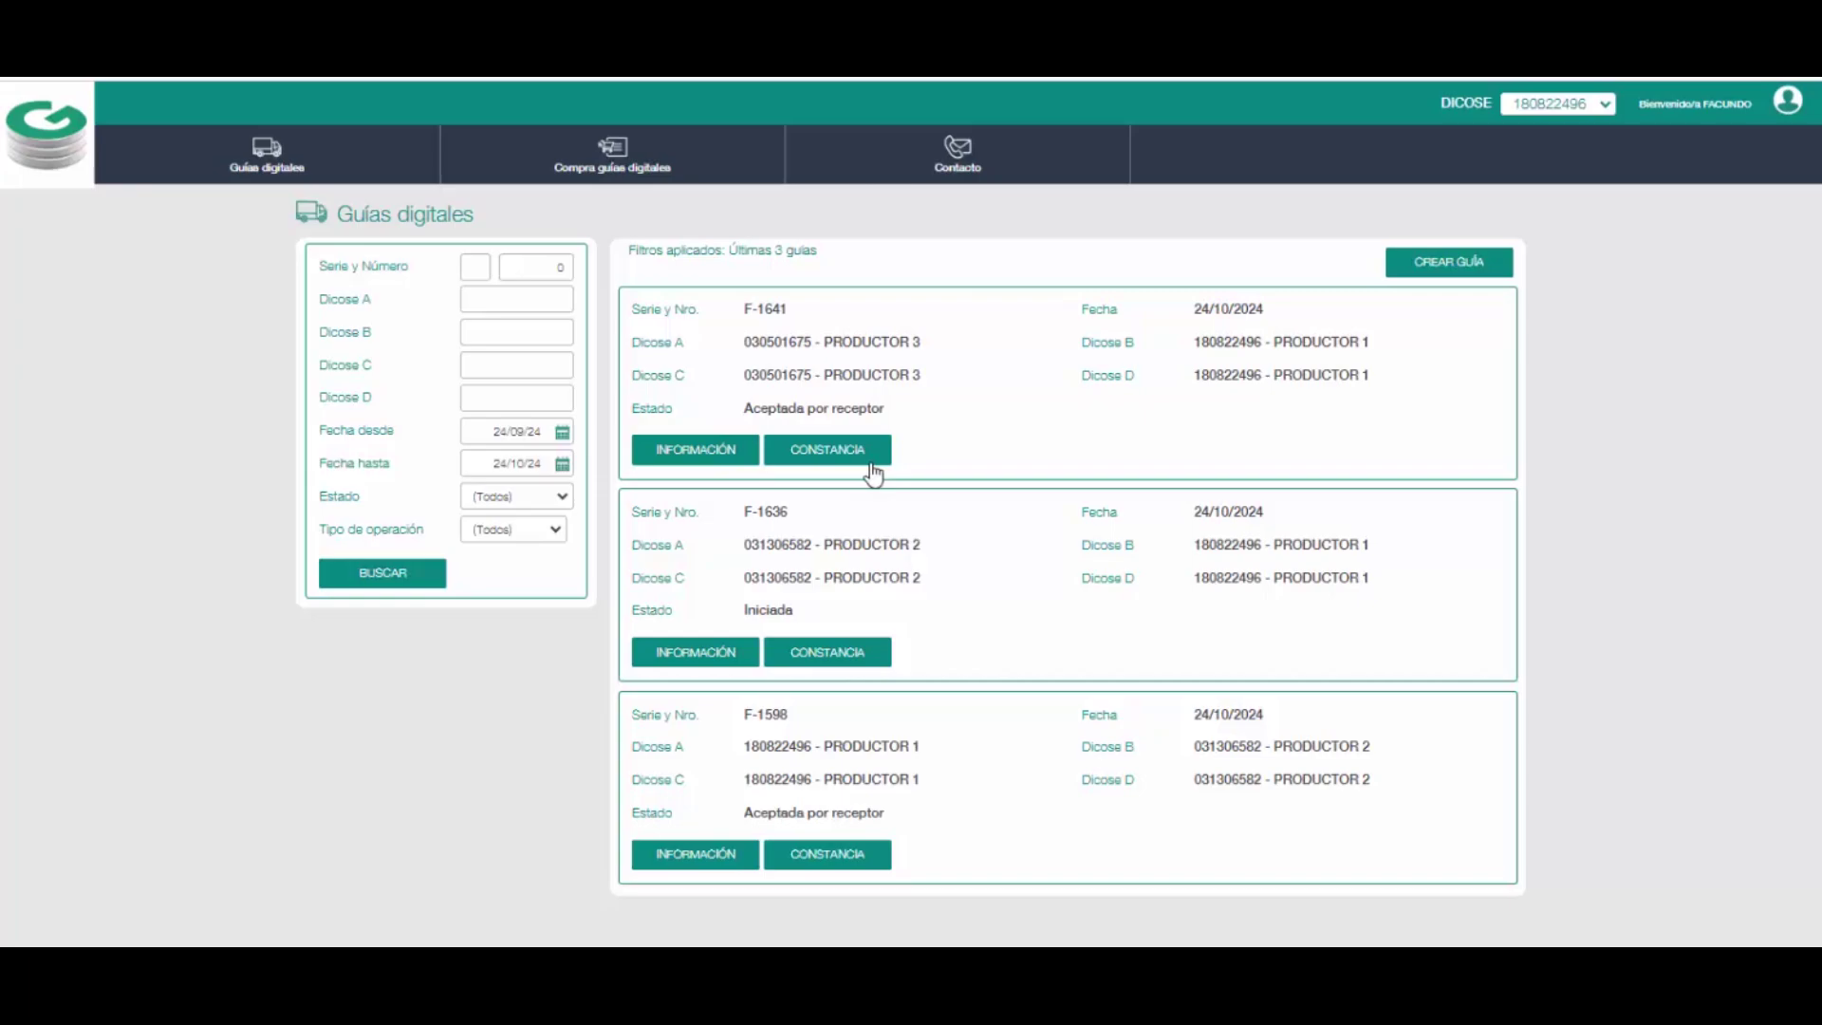
left_click(871, 463)
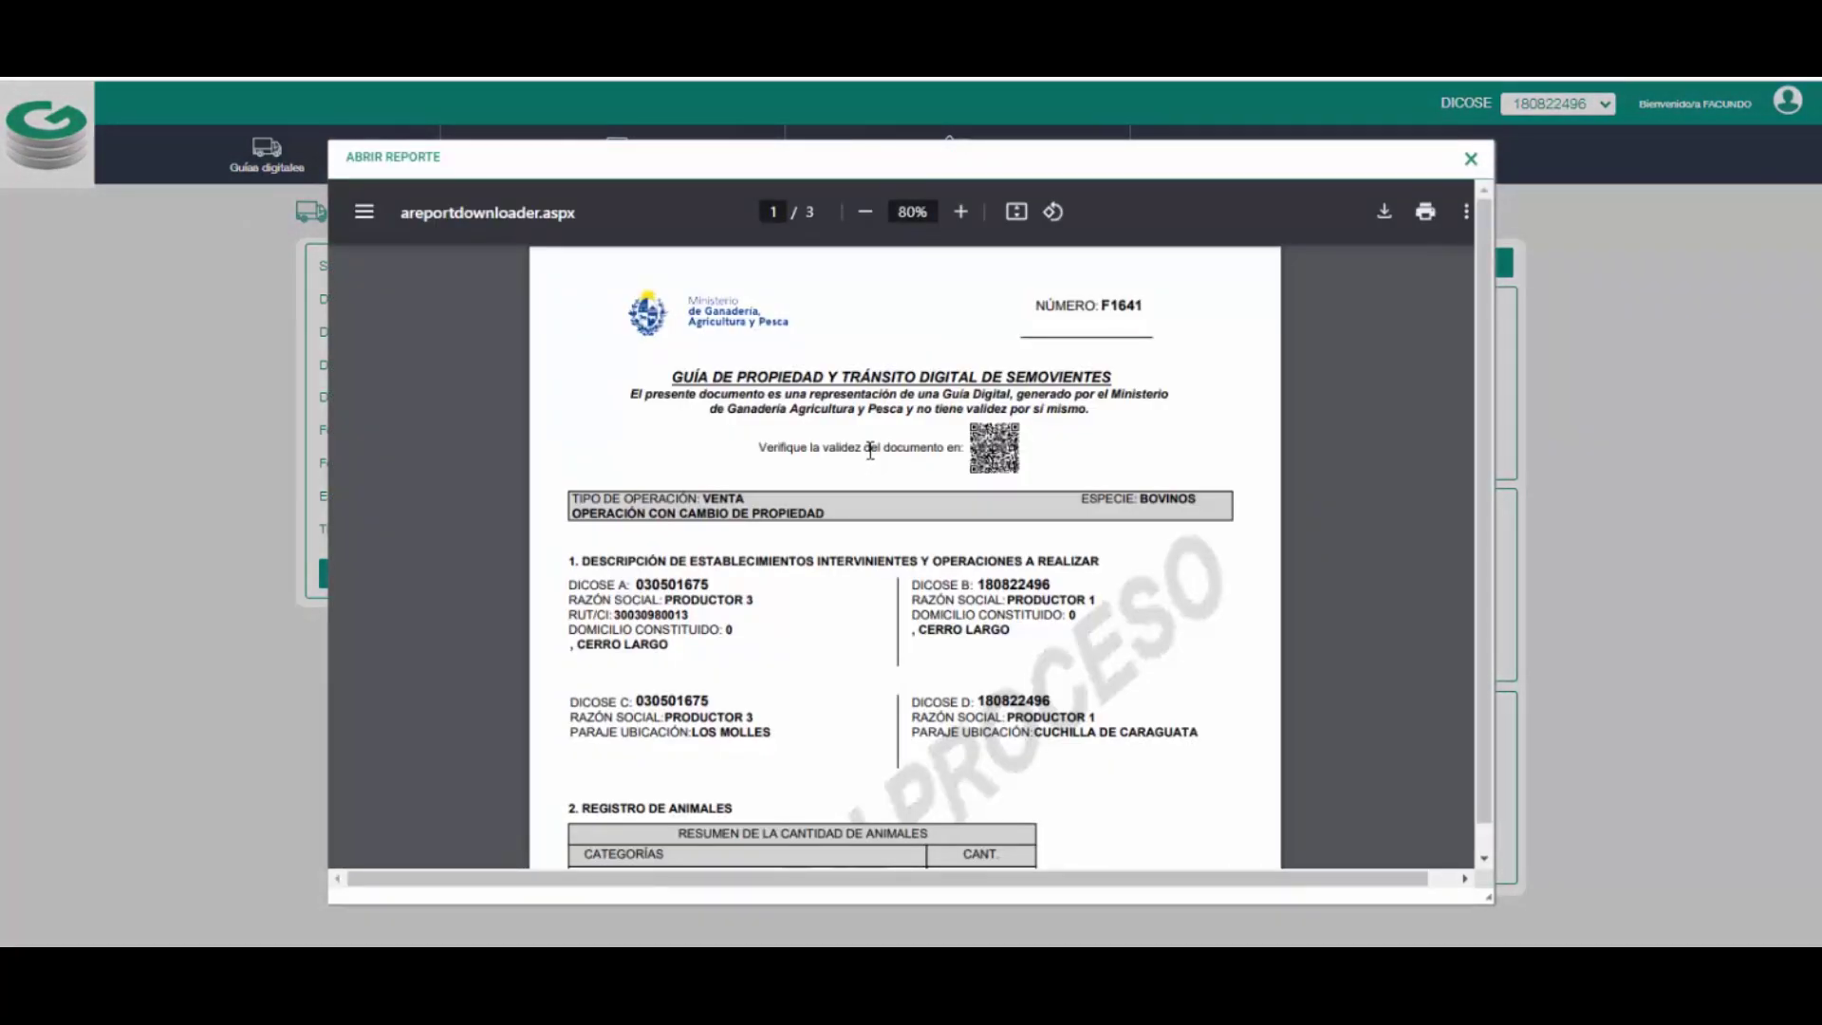
scroll(850, 498, "down", 1)
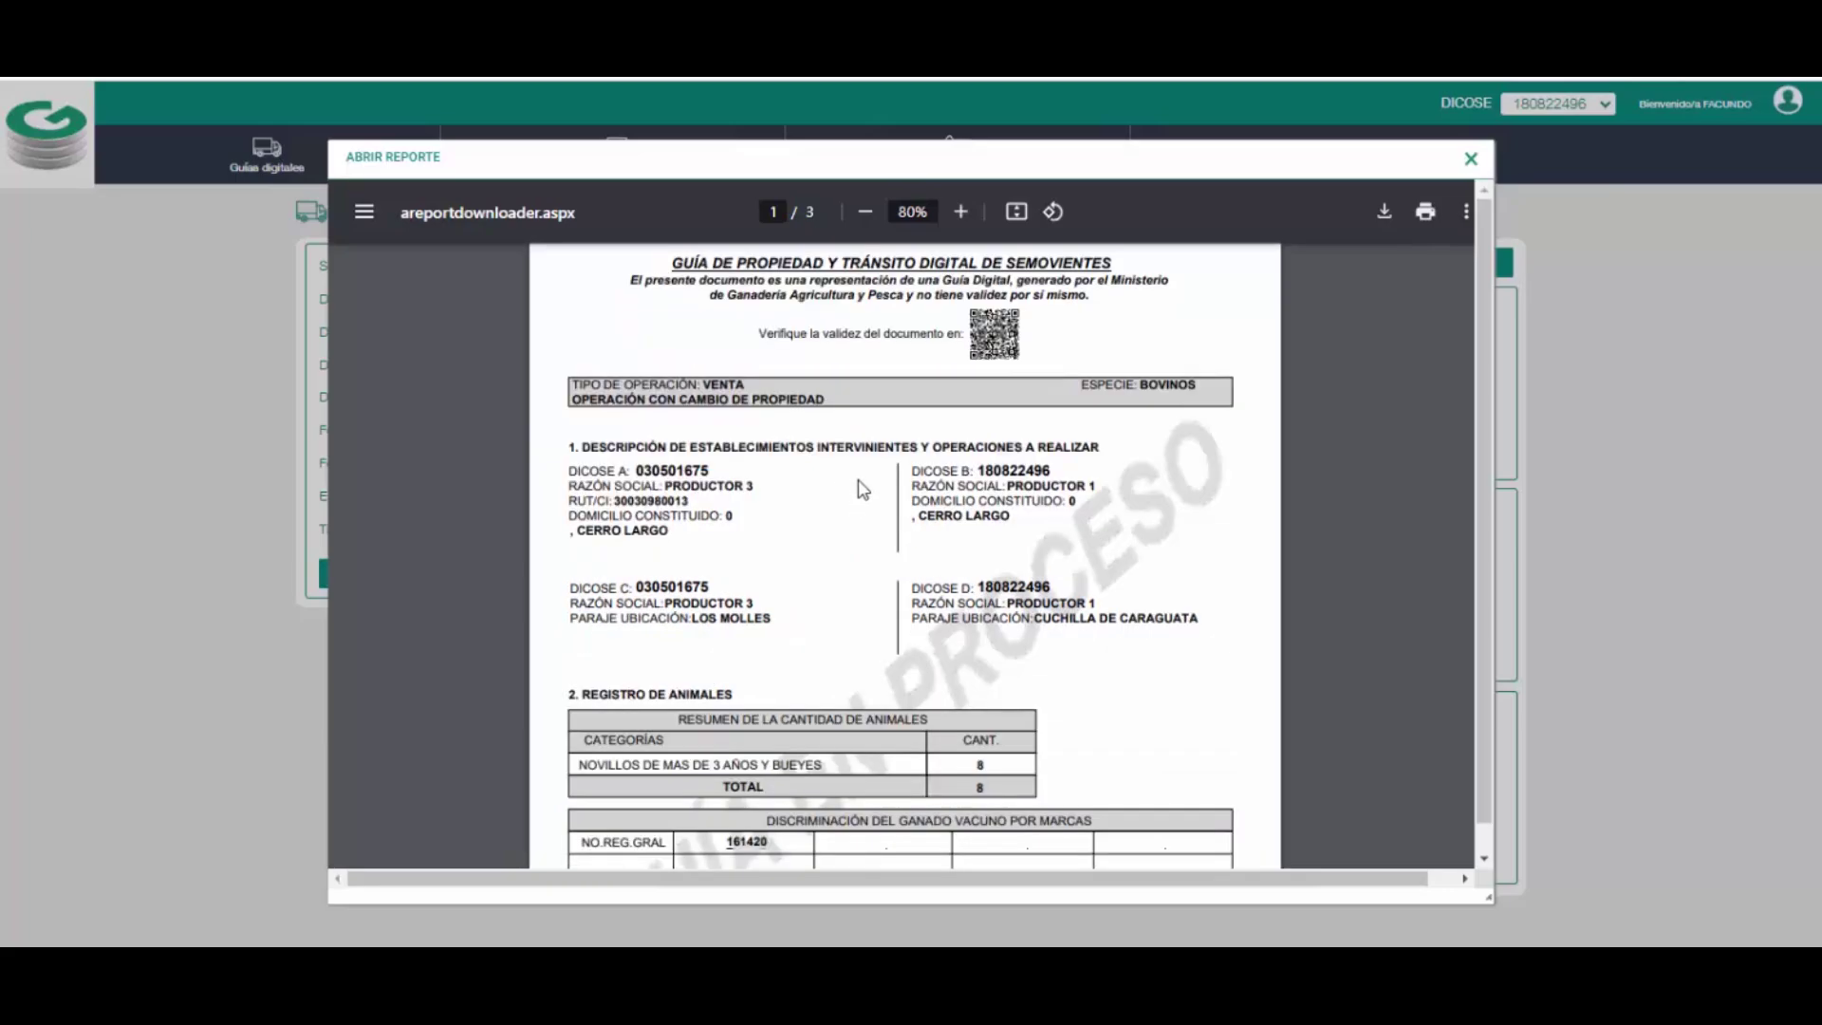
scroll(871, 493, "down", 3)
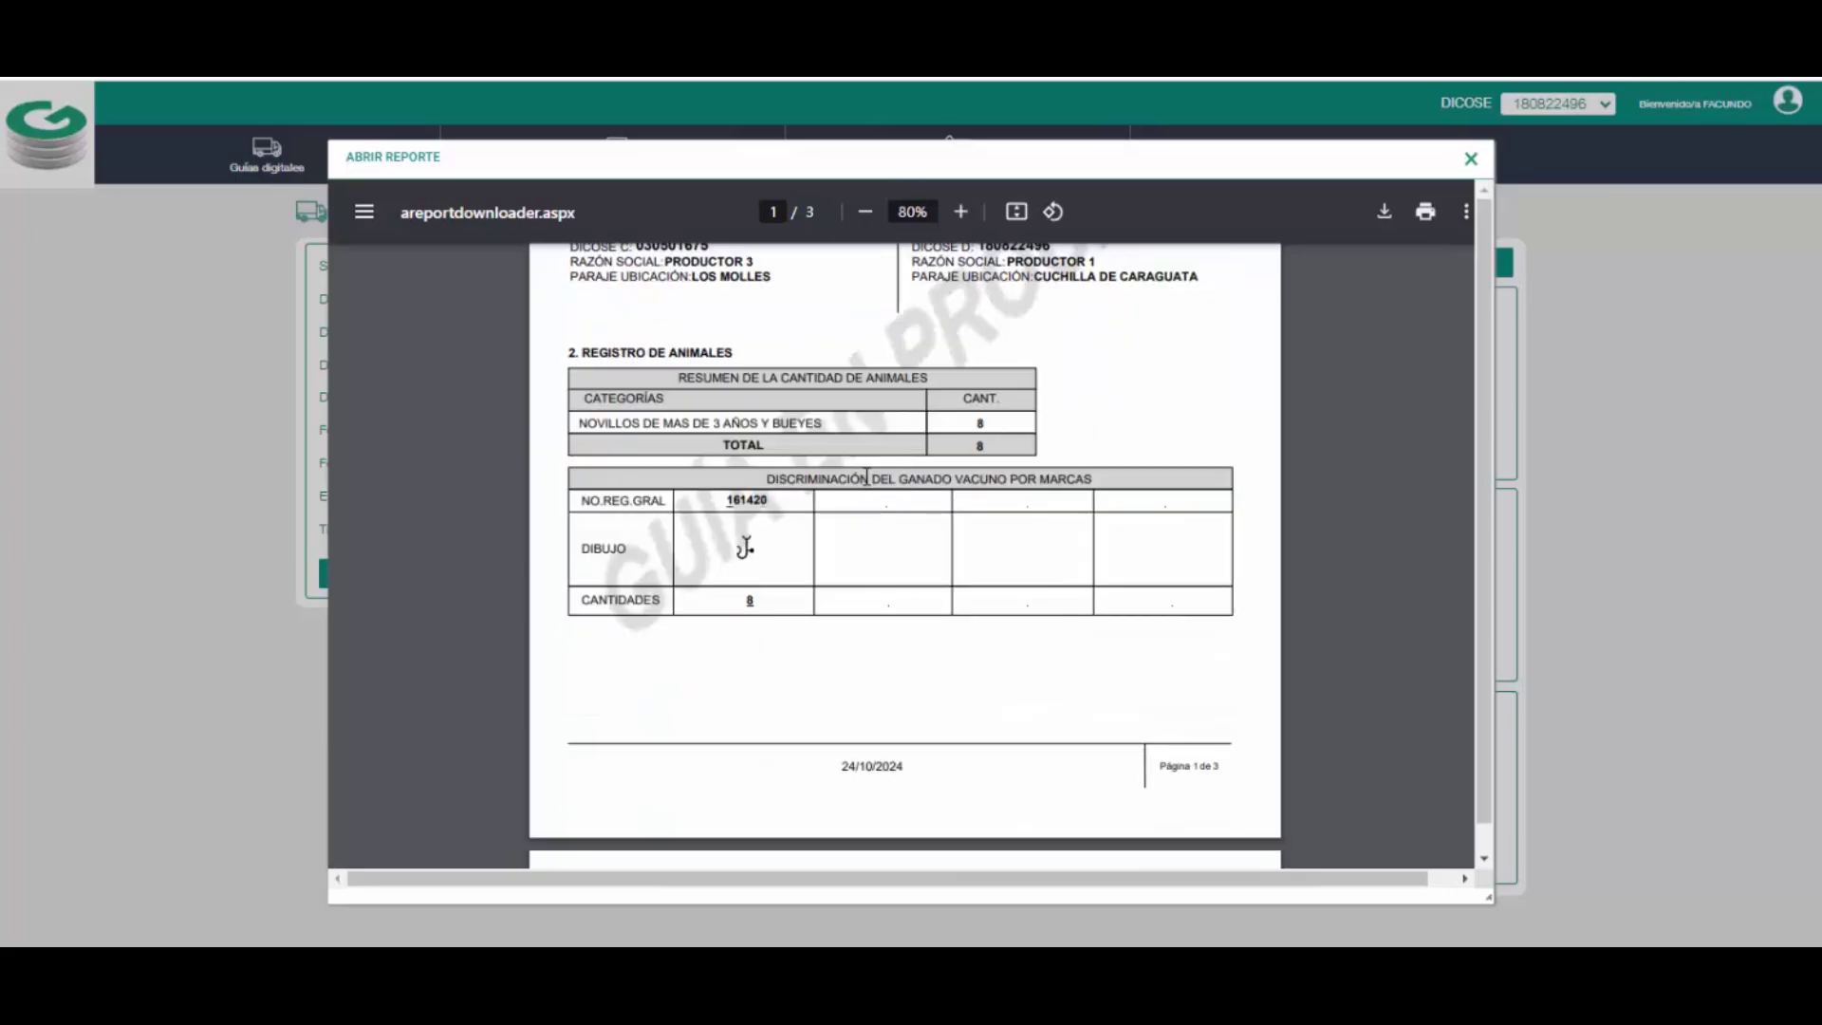
scroll(866, 476, "down", 10)
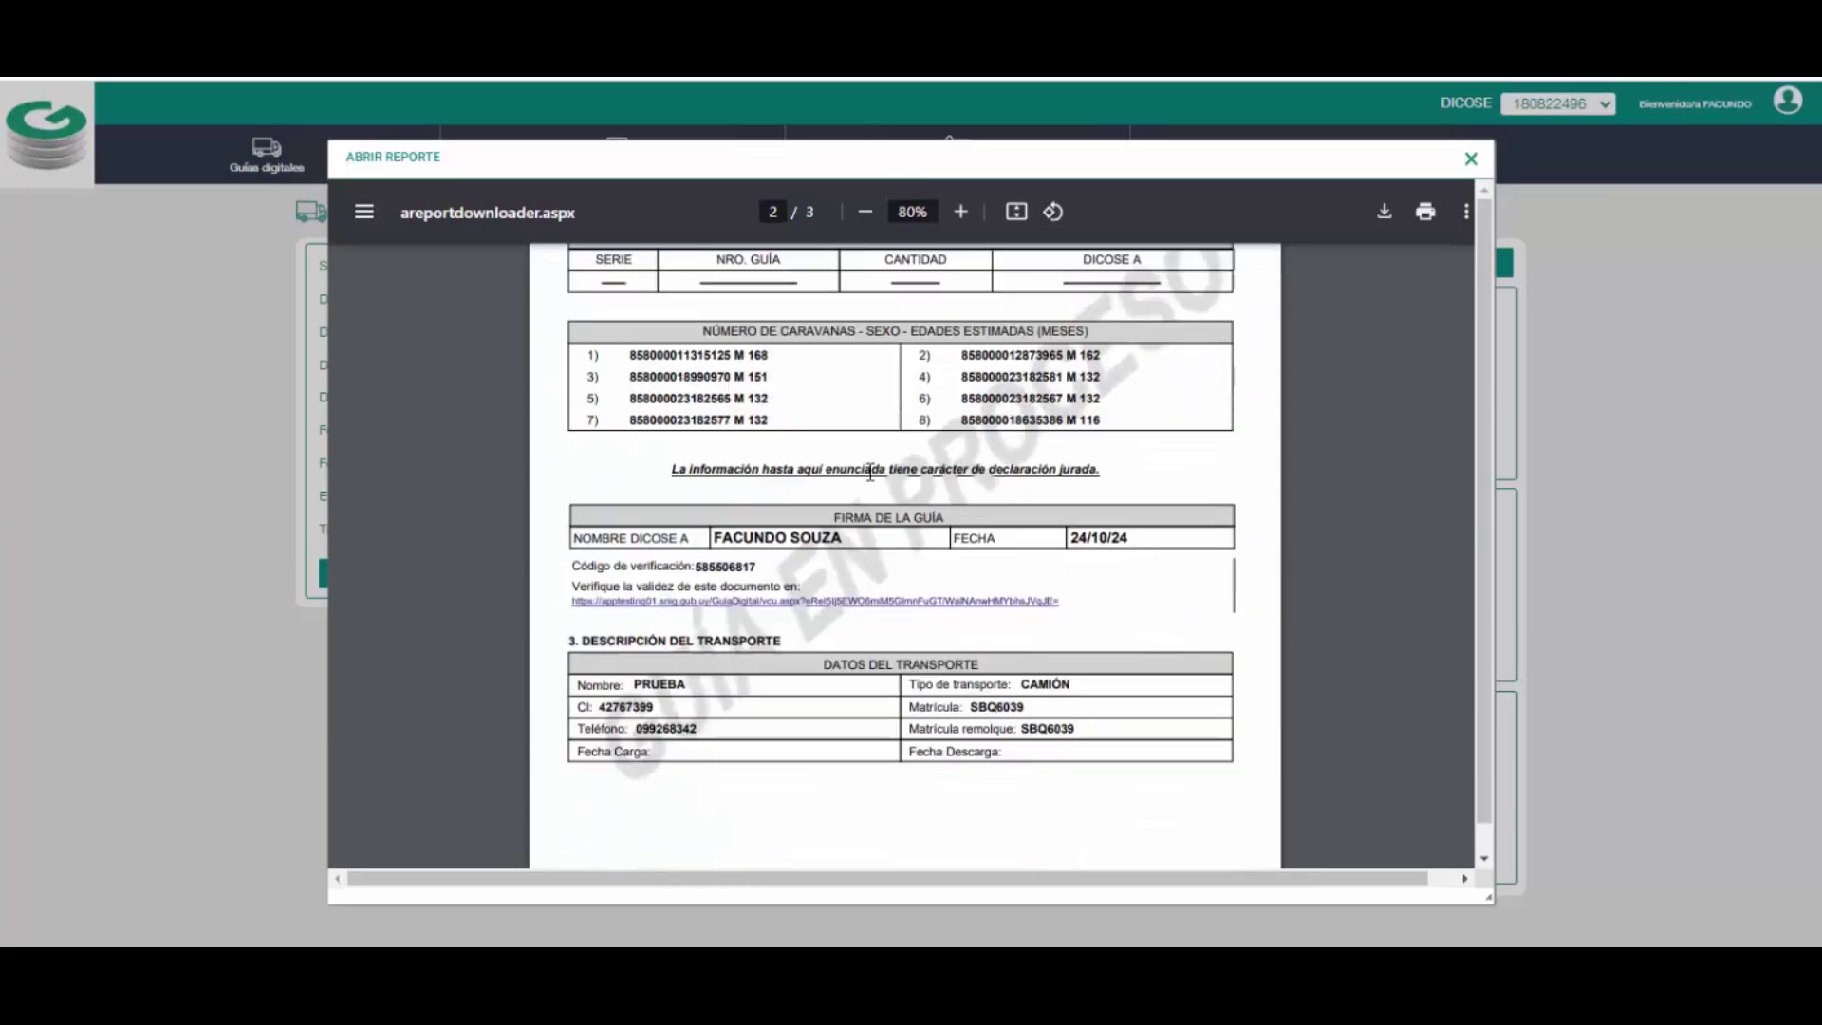
scroll(870, 471, "down", 7)
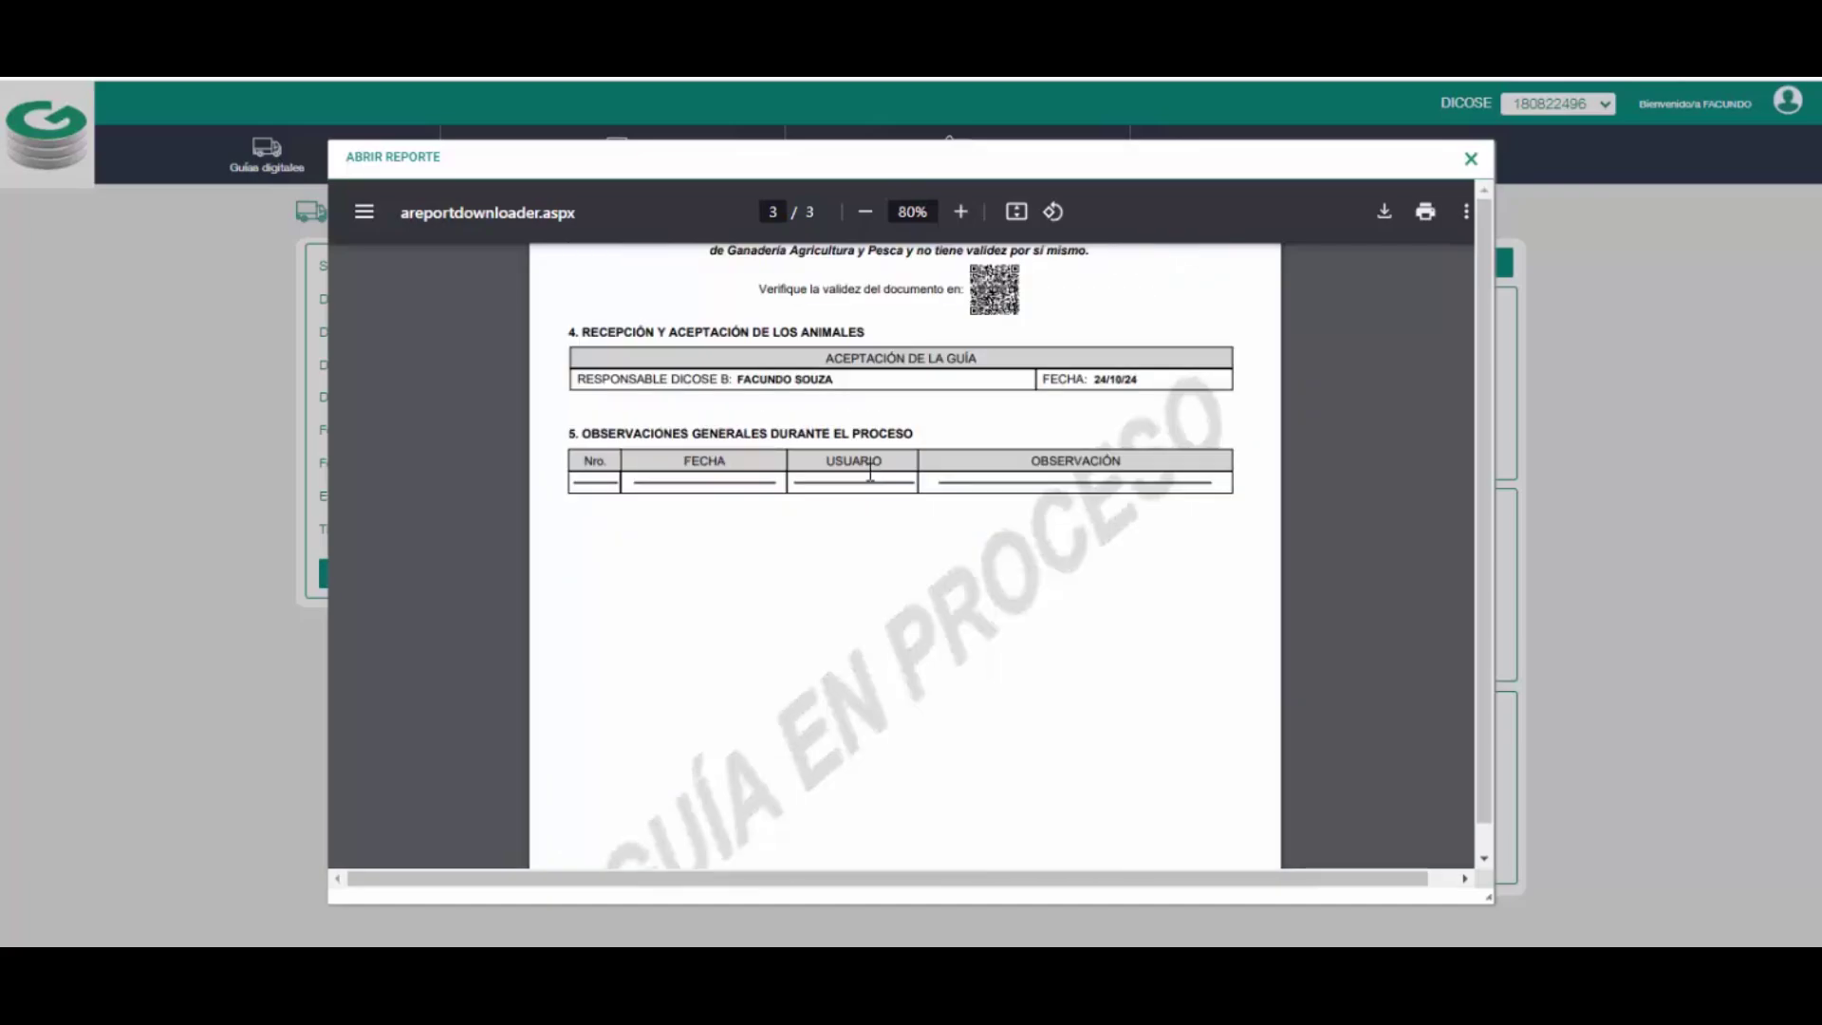
scroll(870, 471, "up", 5)
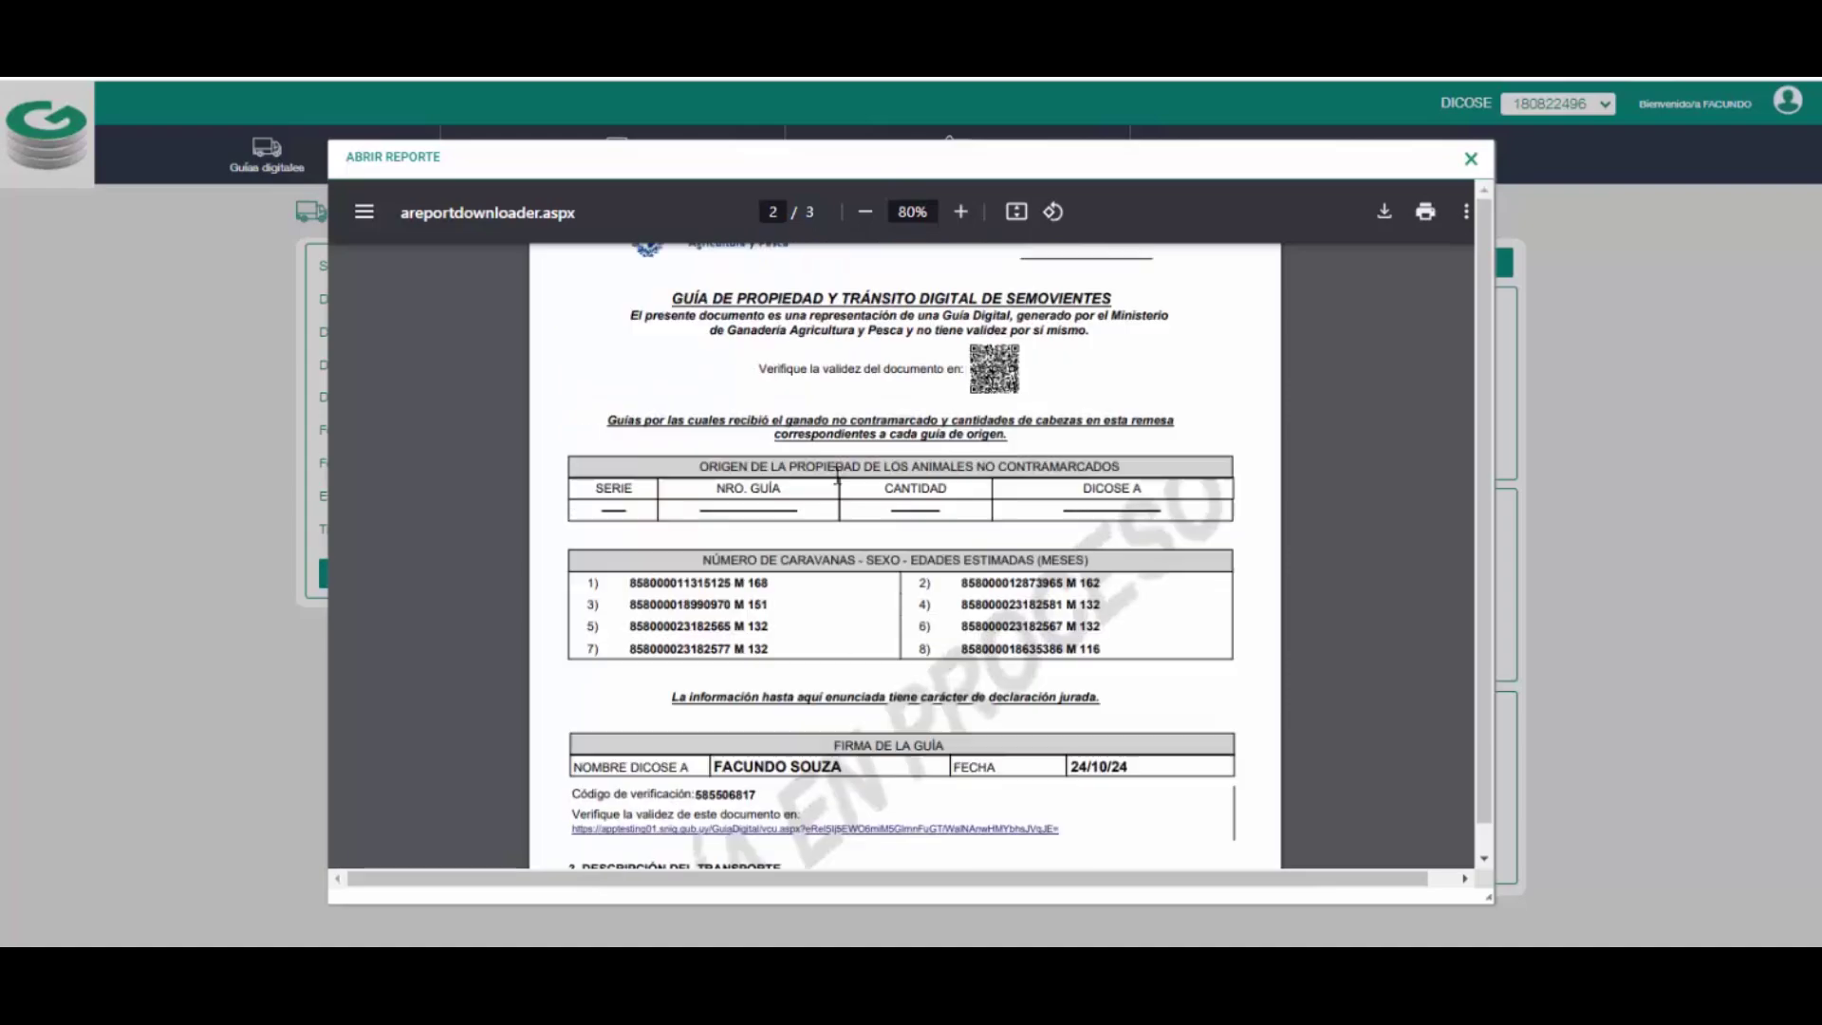
scroll(870, 472, "up", 3)
left_click(1470, 159)
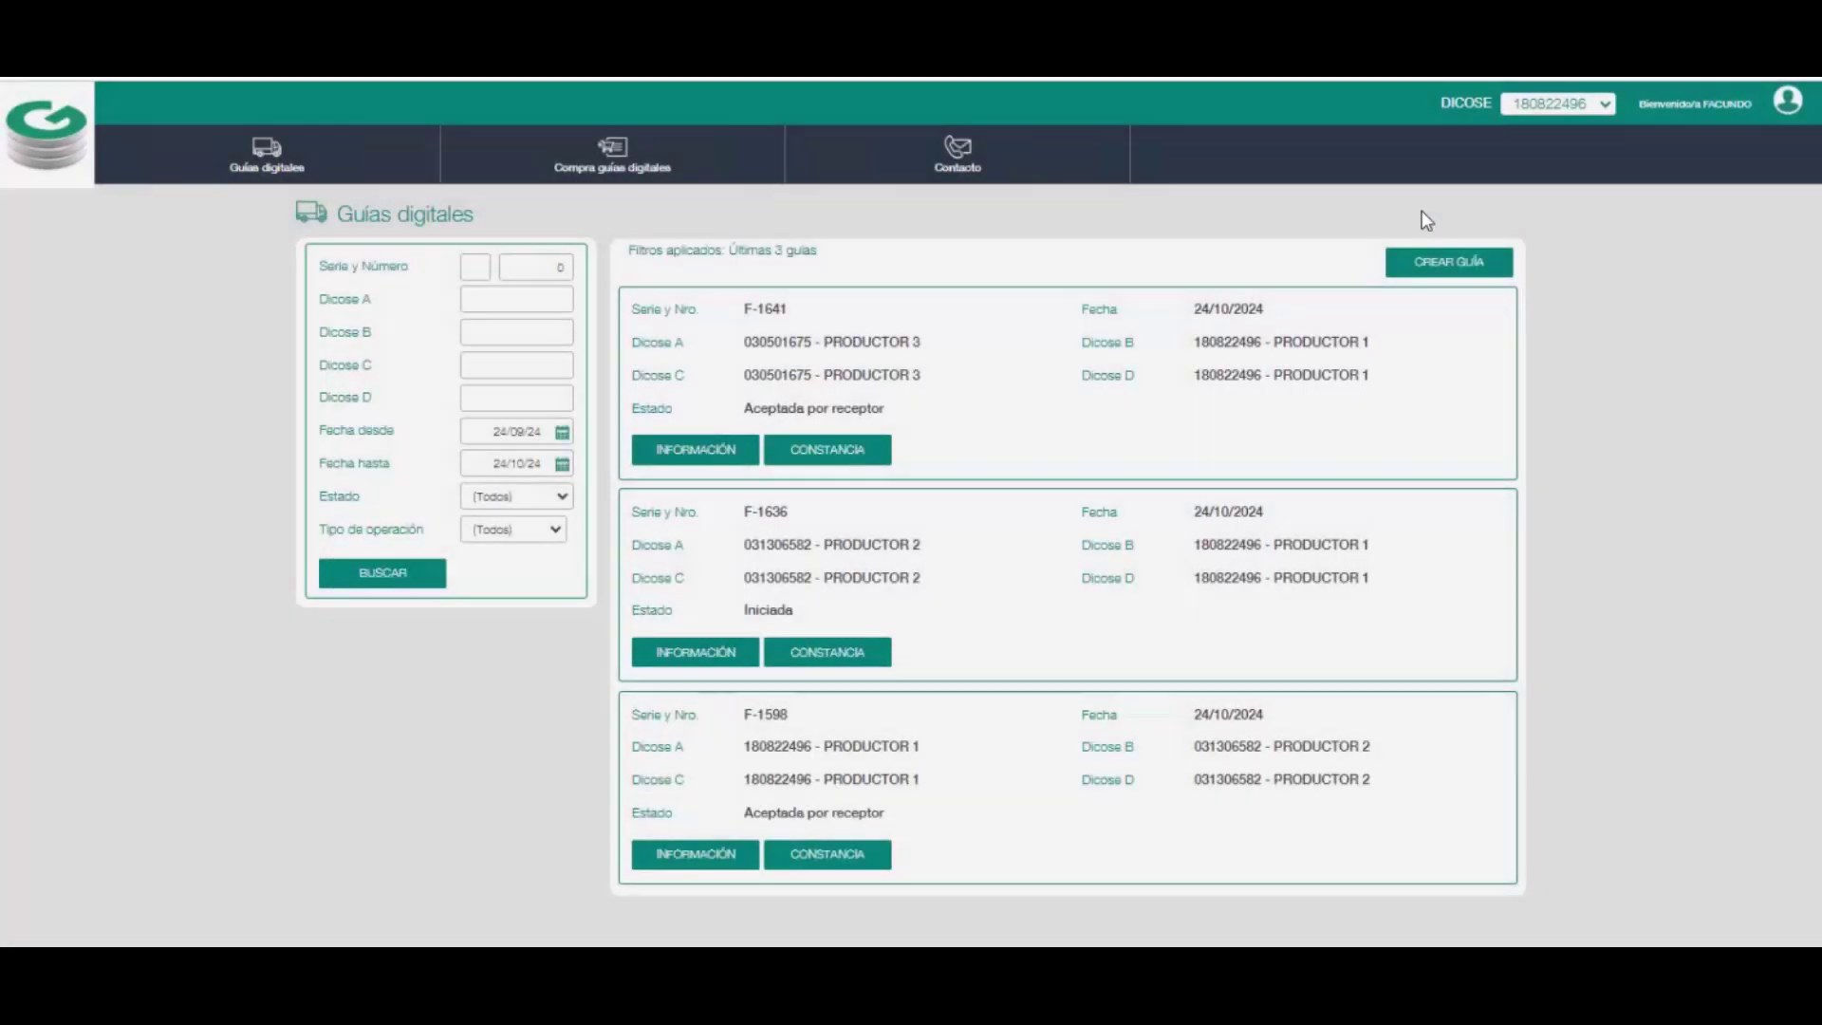